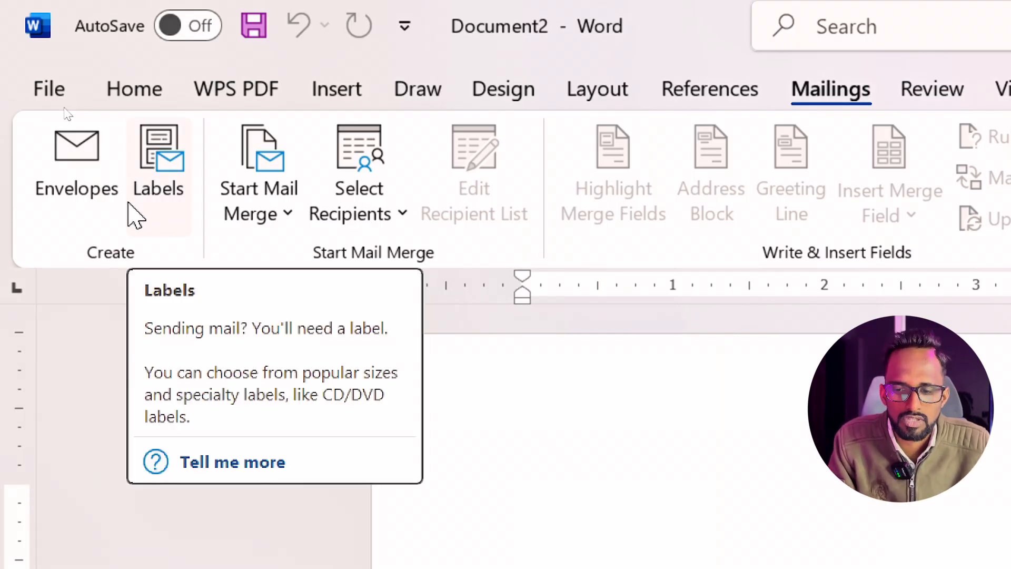
click(130, 204)
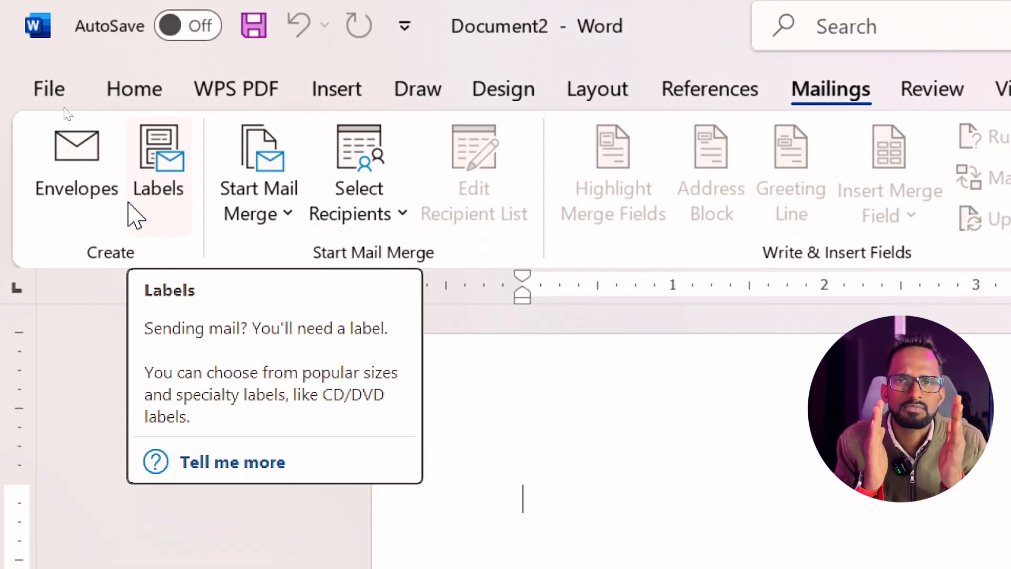
click(136, 216)
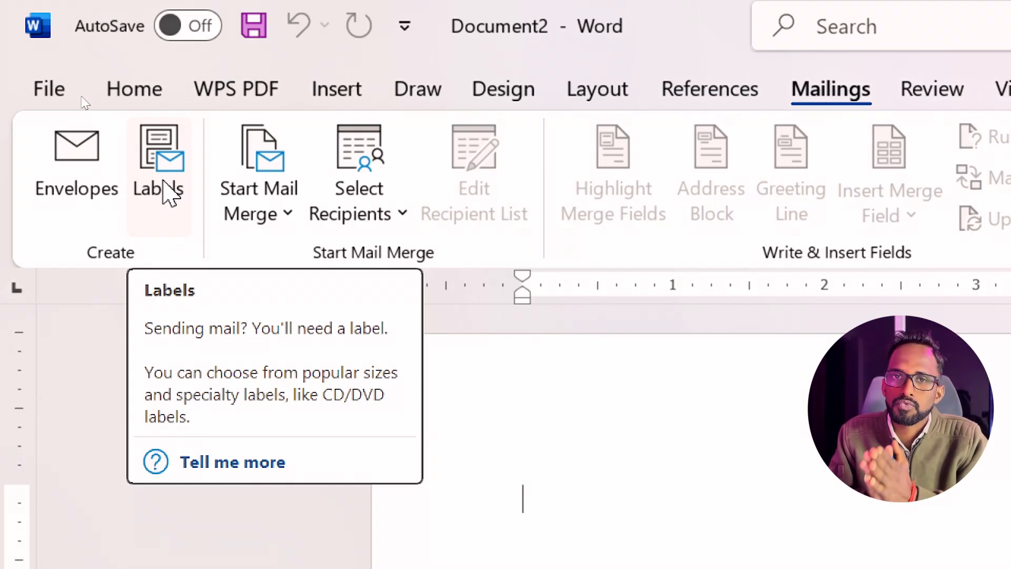
click(169, 194)
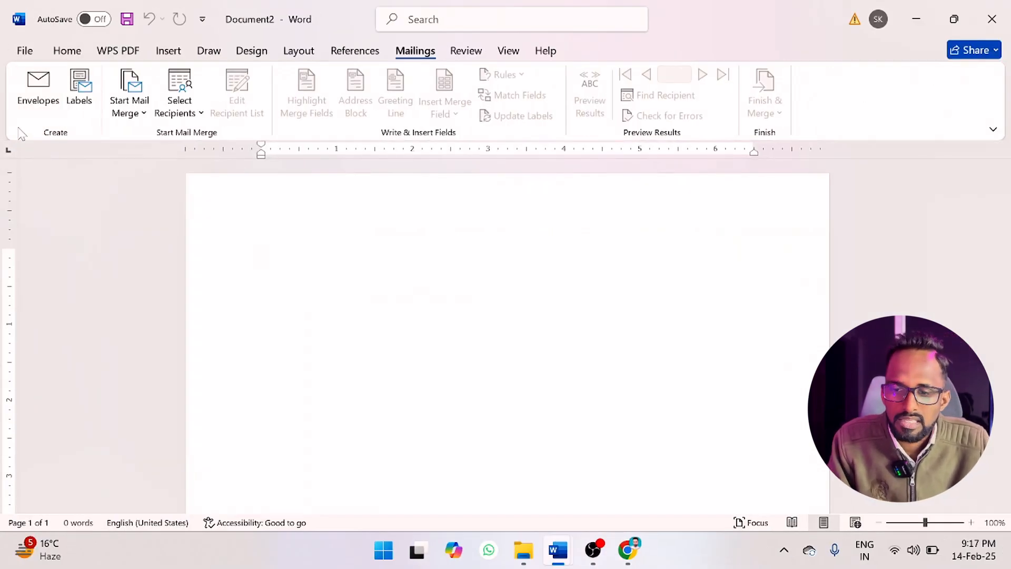
Start creating an envelope and enter the recipient's city, state and postal code as the delivery address.
click(59, 210)
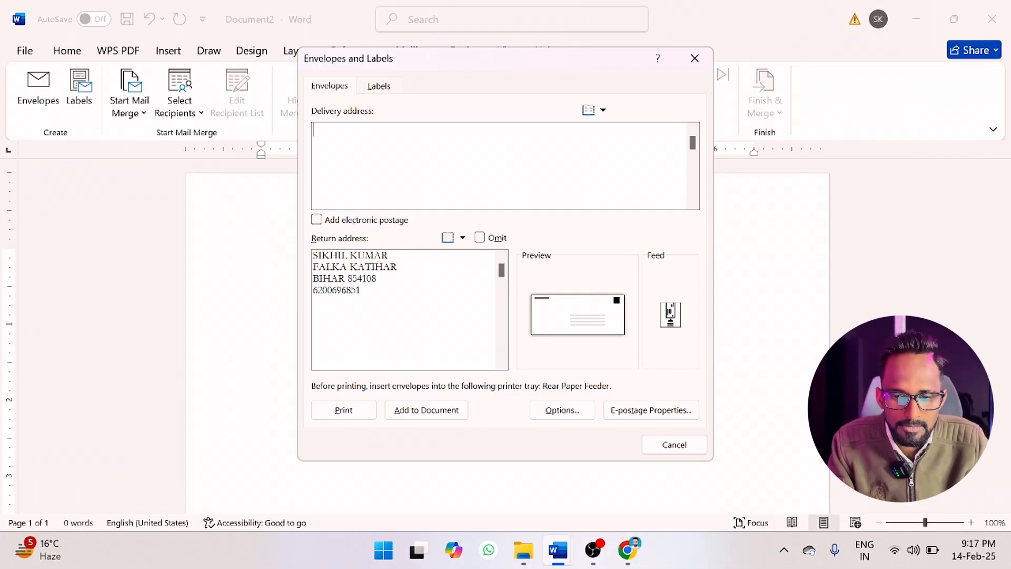
text(bihar)
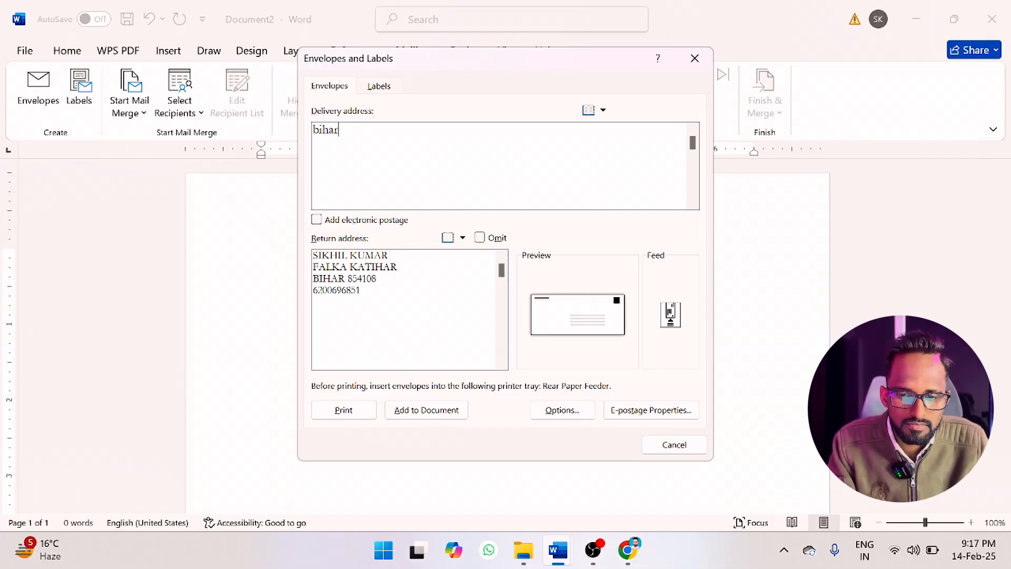
key(BackSpace)
key(BackSpace)
key(BackSpace)
key(BackSpace)
key(BackSpace)
text(patn)
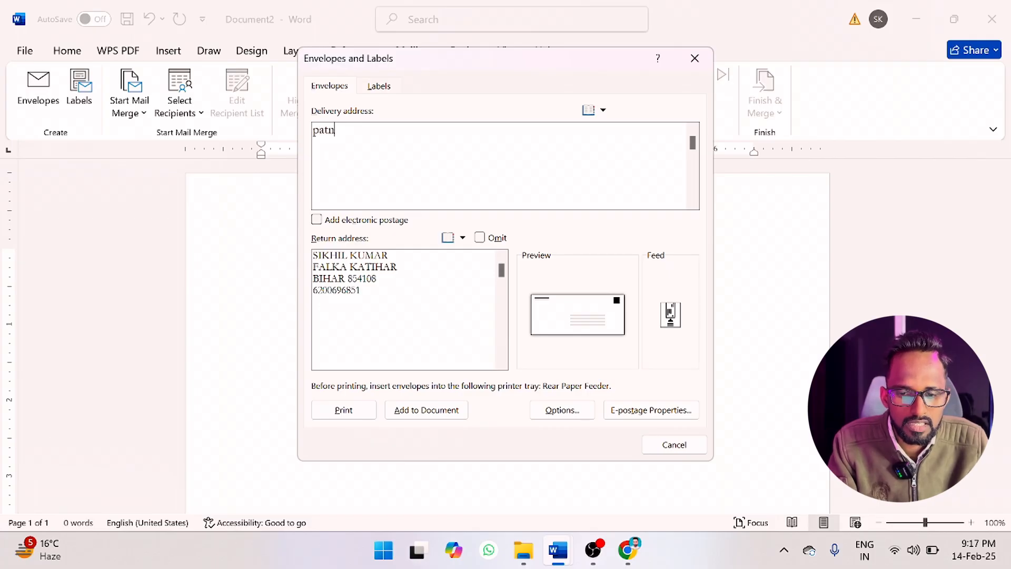
text(a bih)
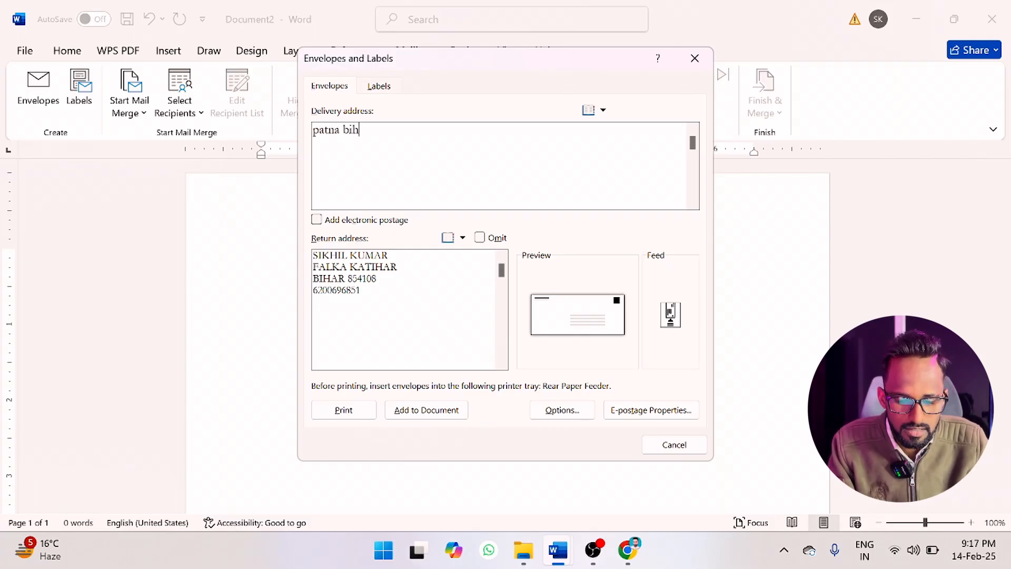
text(ar 8)
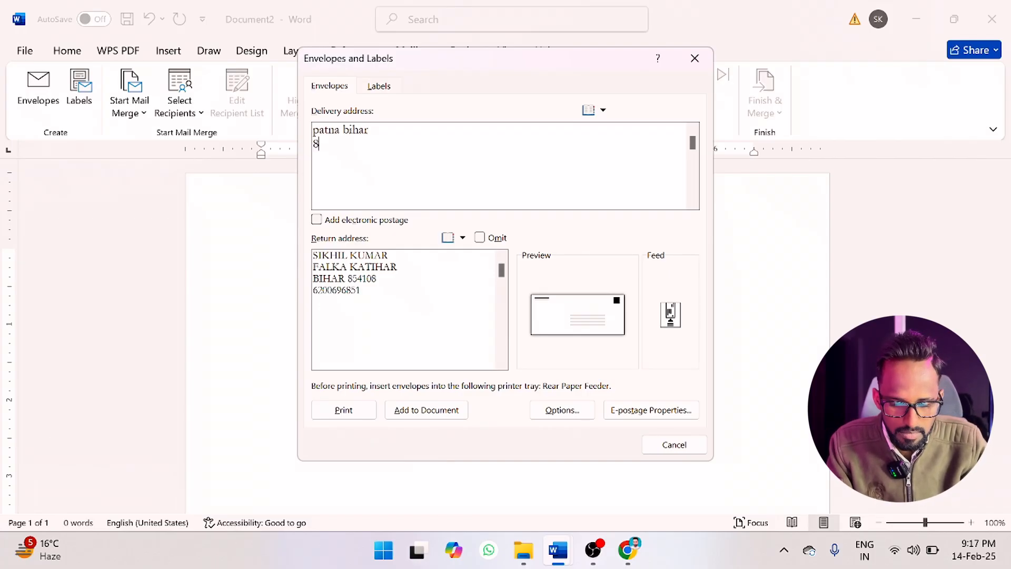
text(500001)
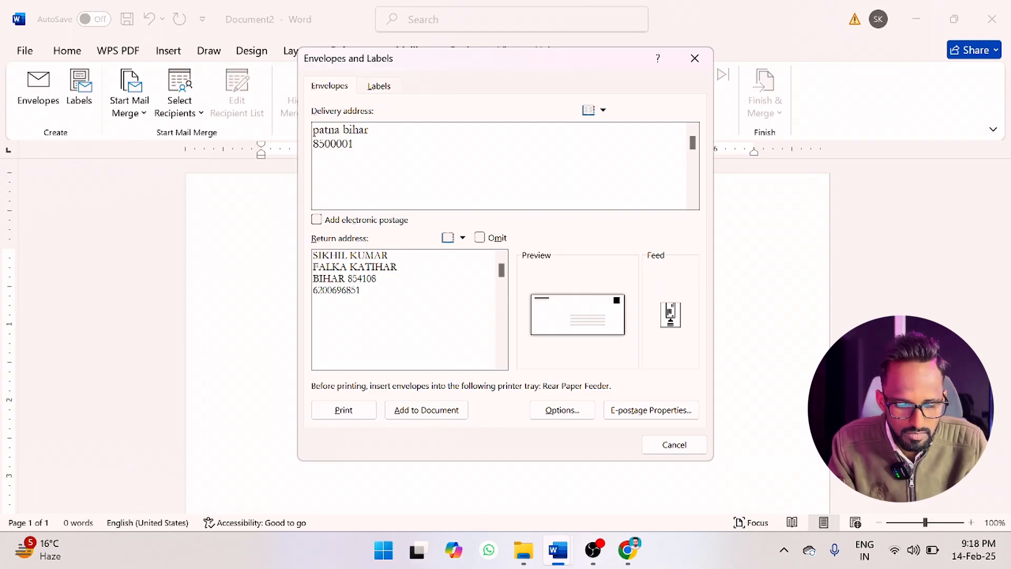
Complete the delivery address with the recipient's phone number and add the envelope to the document.
key(Return)
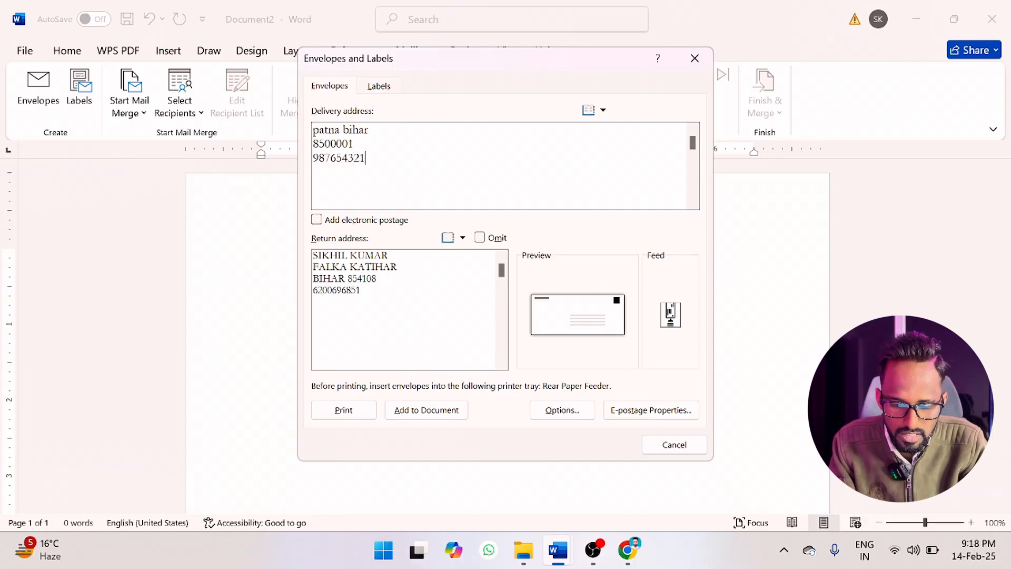
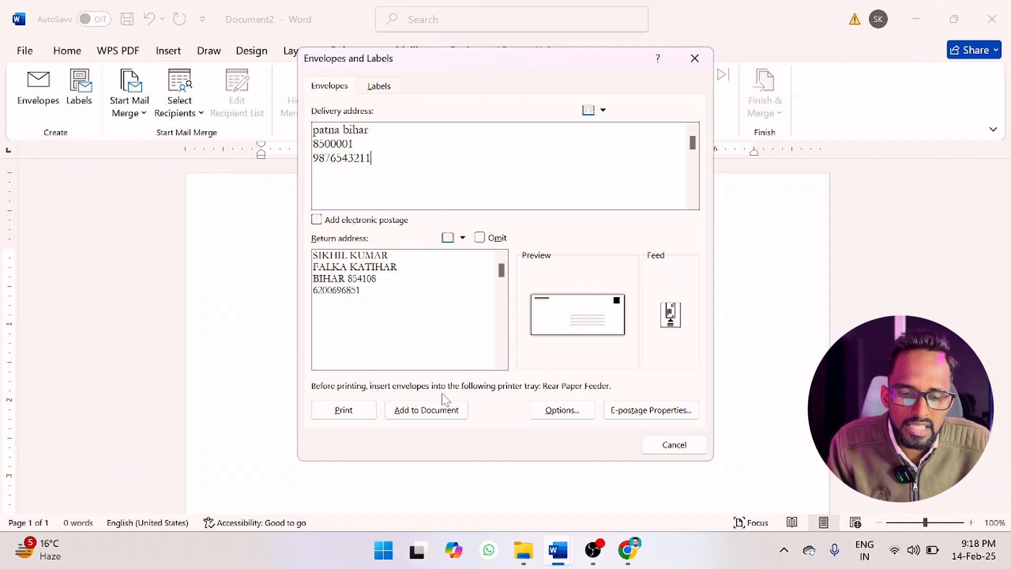
click(429, 411)
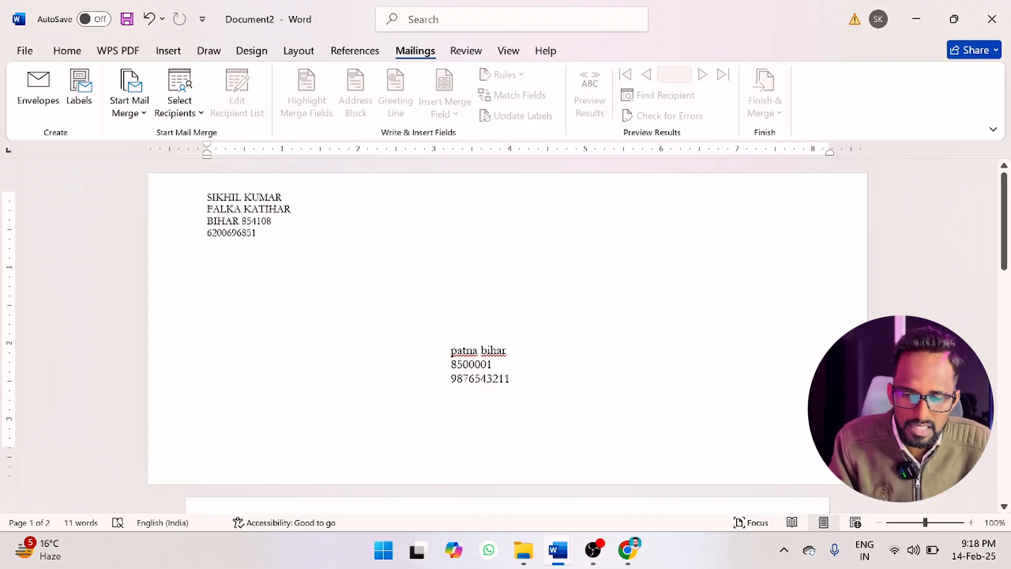
Format the return and delivery addresses on the envelope as bold italic.
drag(207, 197, 251, 232)
click(252, 232)
drag(208, 197, 264, 234)
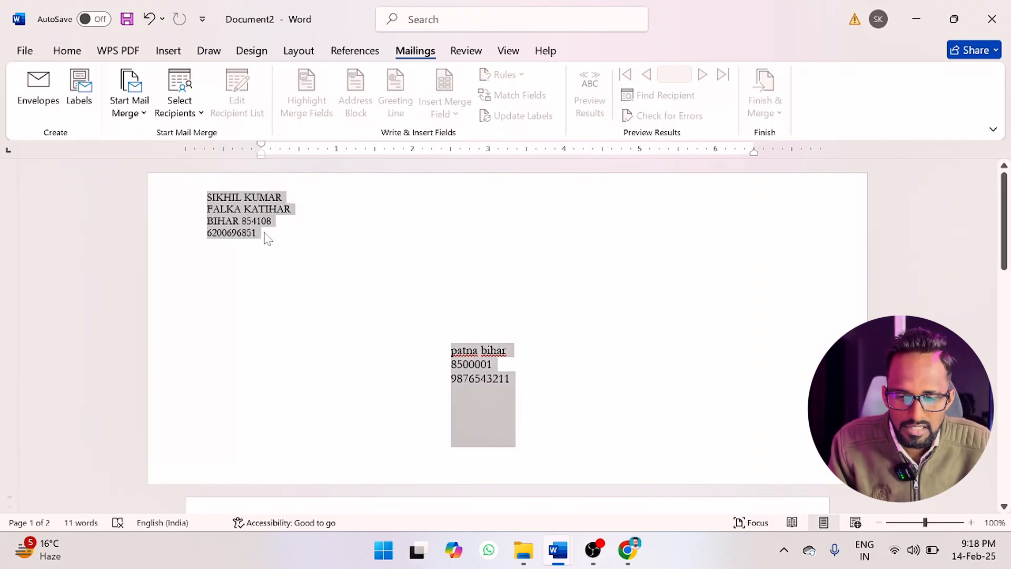
click(66, 51)
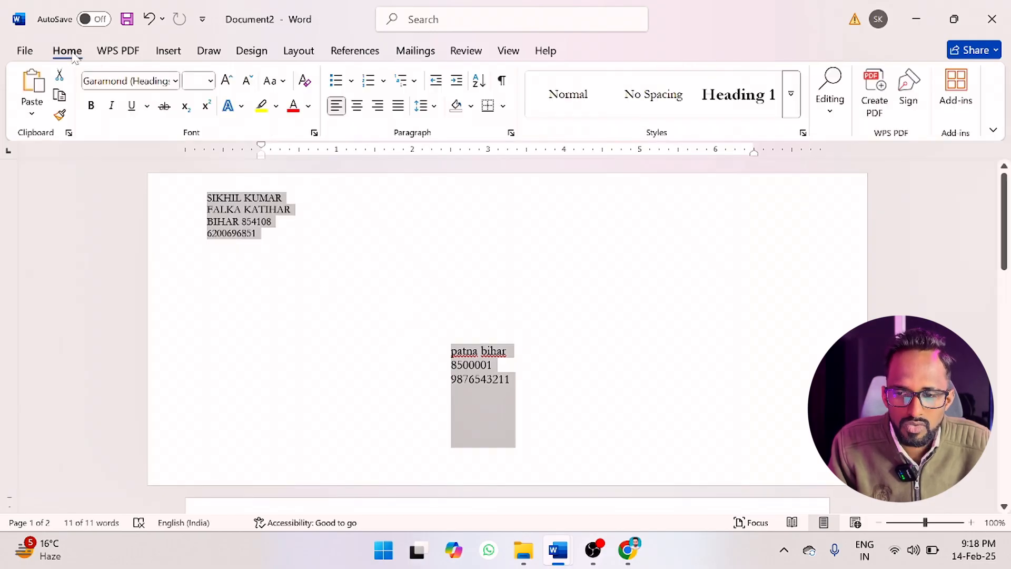
click(91, 105)
click(111, 105)
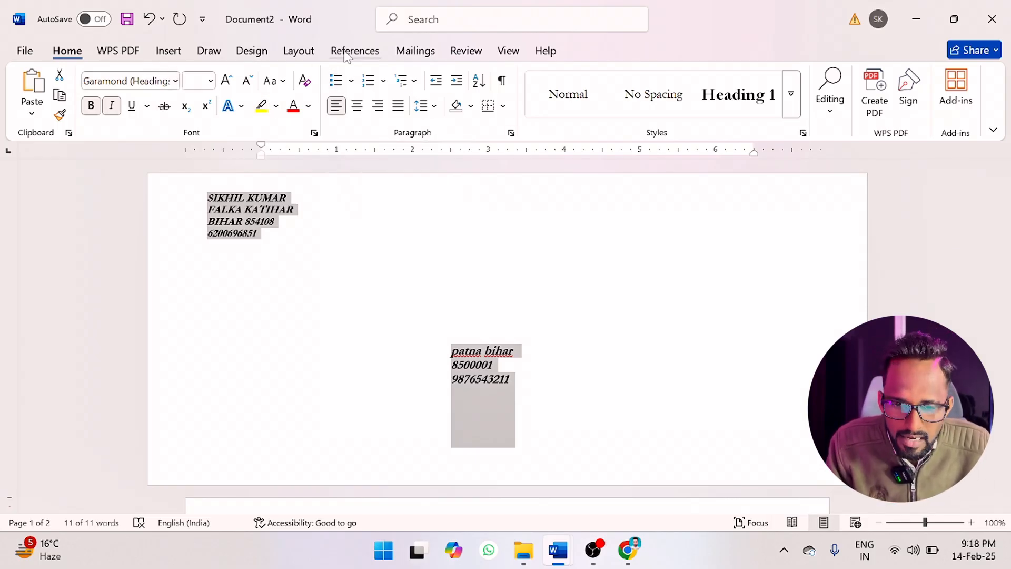
click(407, 51)
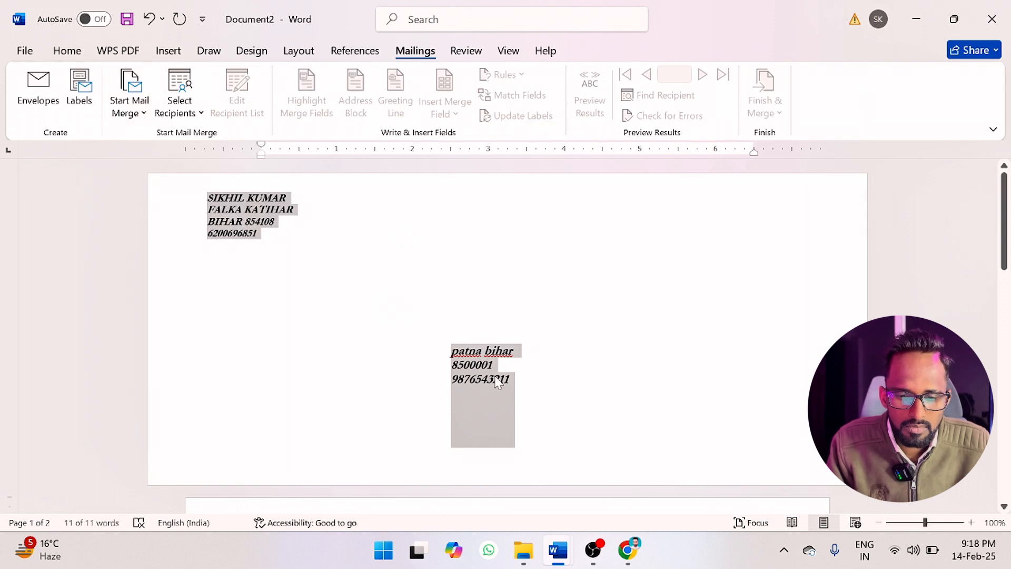
scroll(416, 351, down, 4)
scroll(412, 364, up, 4)
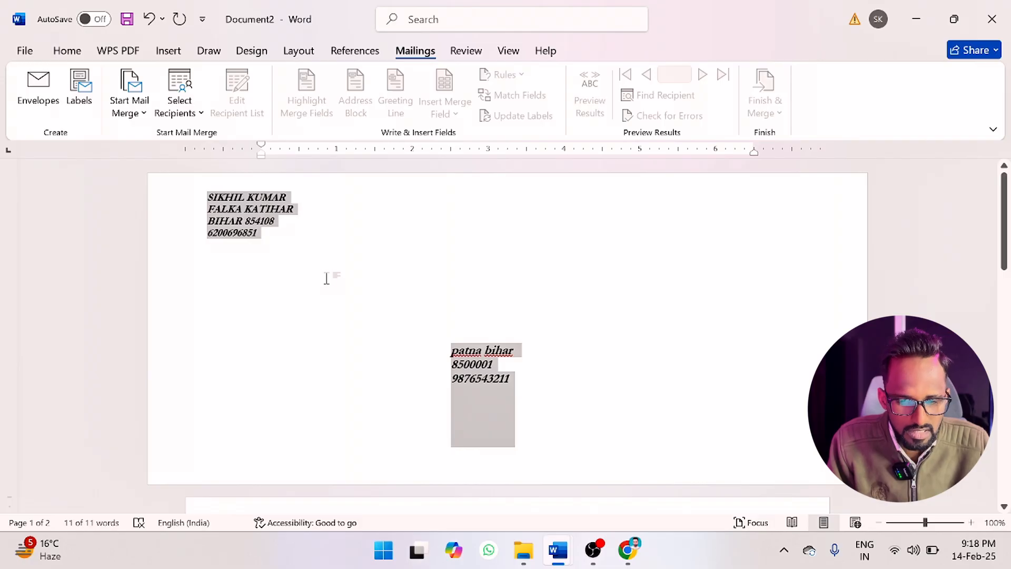
Create a new blank document and open the setup for mailing labels.
key(ctrl+n)
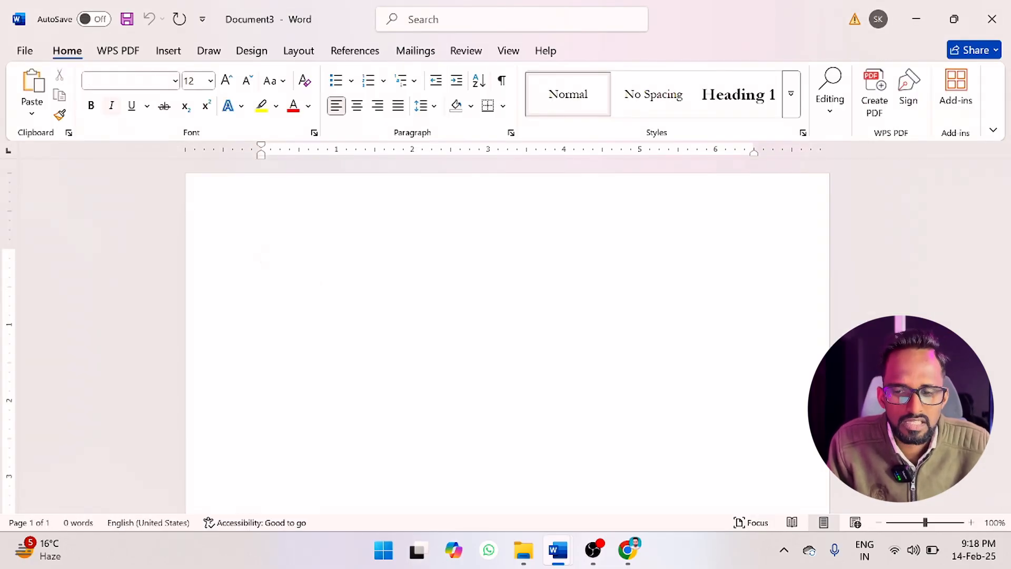
click(416, 50)
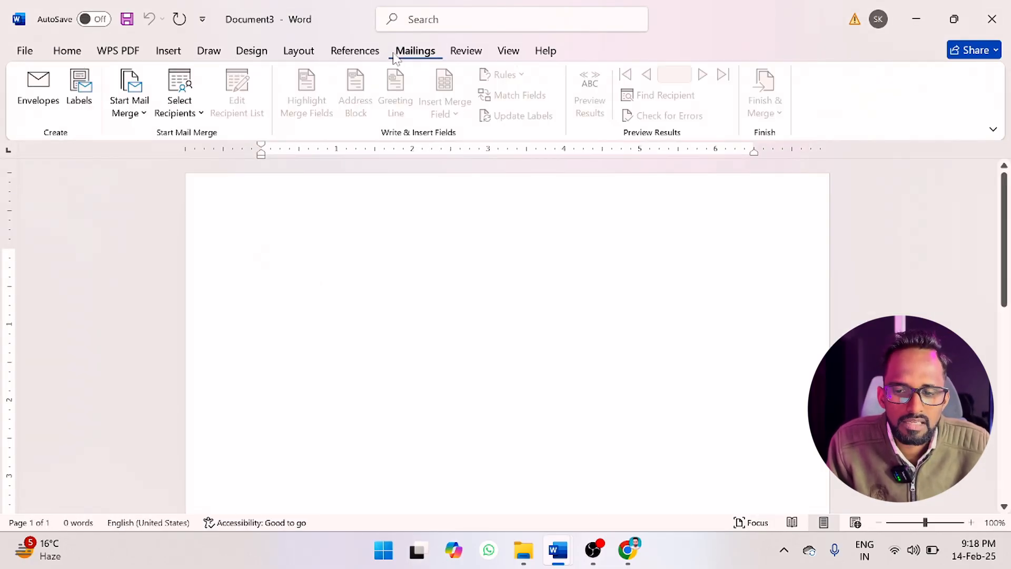
click(87, 89)
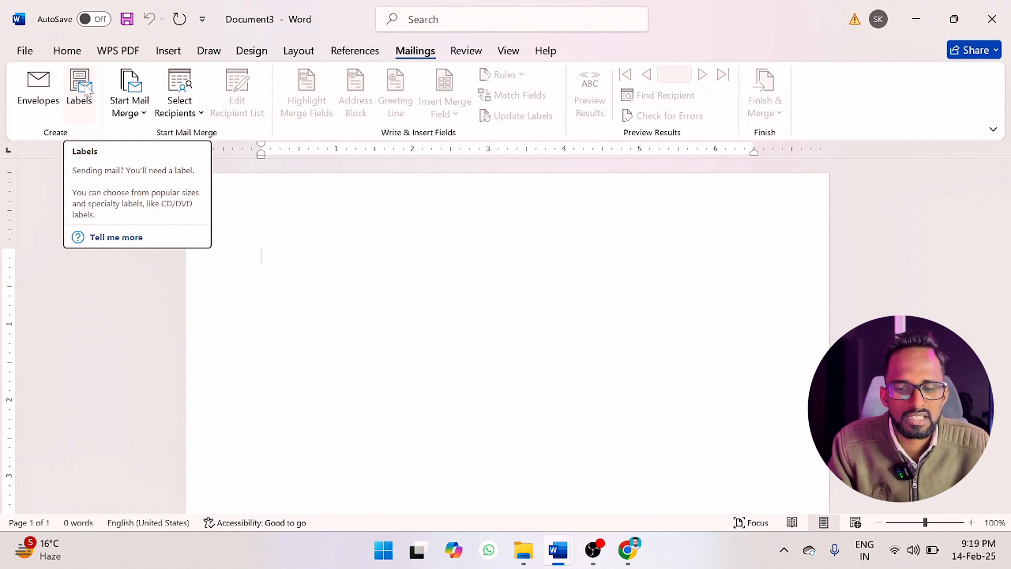
click(86, 89)
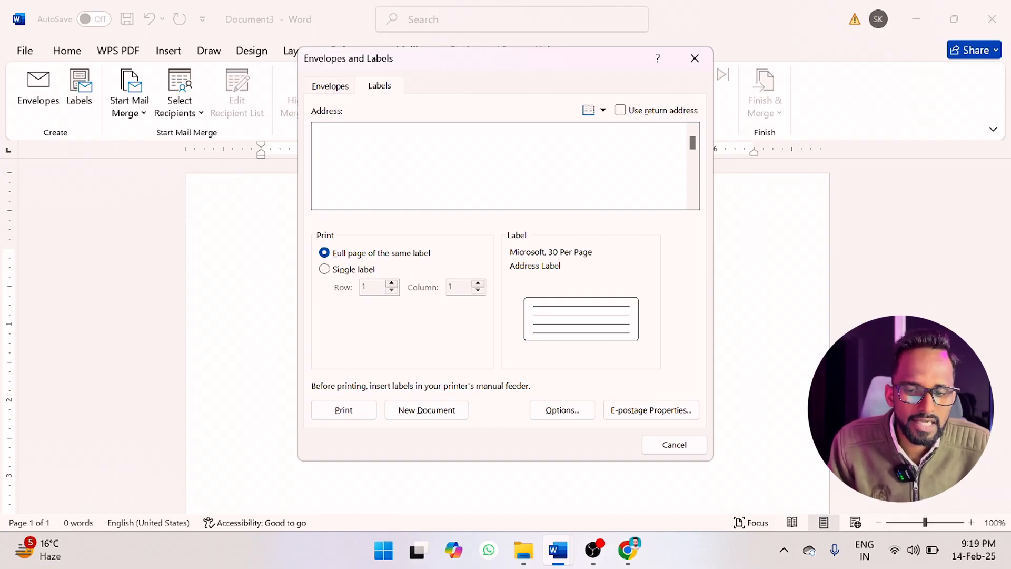
Enter the recipient's city and state, postal code and phone number on separate lines as the label address.
text(patna bihar )
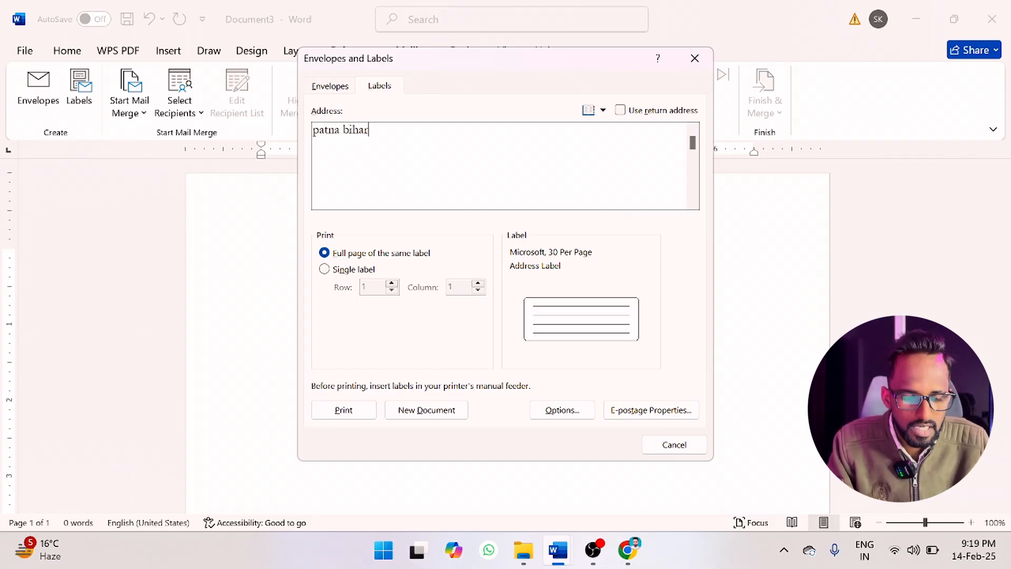
text(8500001 )
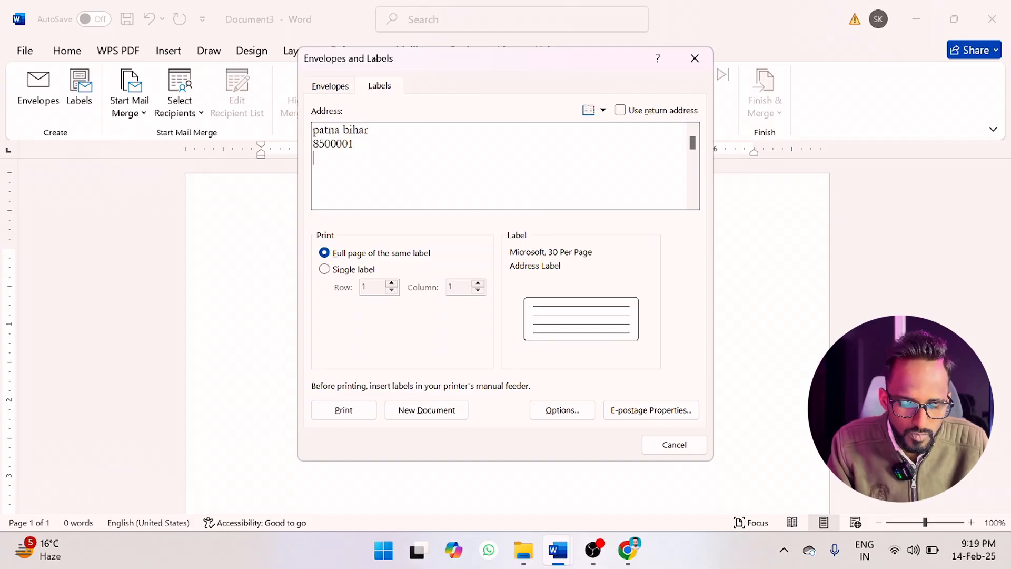
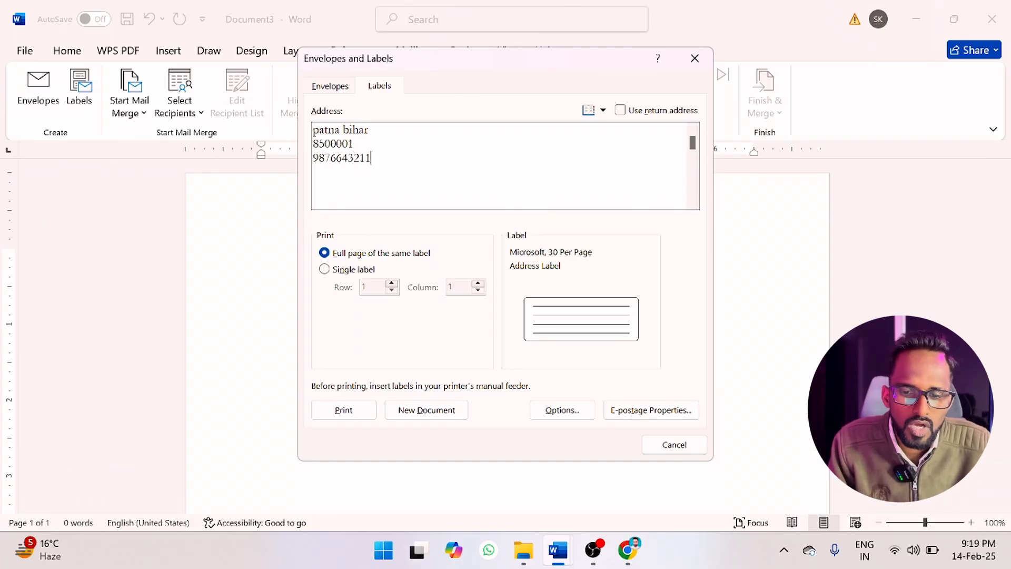
Accept the Microsoft 30 Per Page address label and generate a full page of the same label in a new document.
click(547, 408)
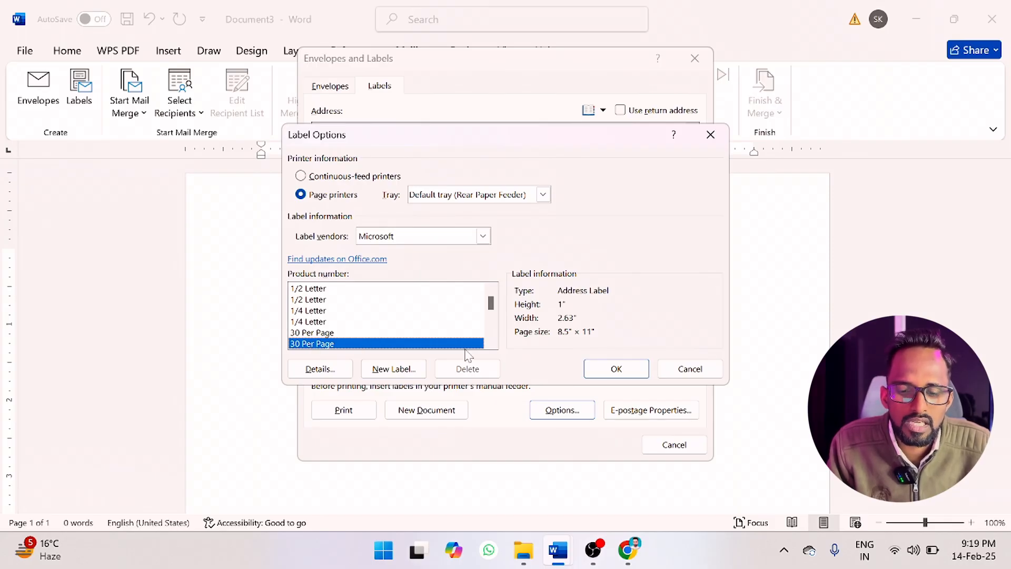
click(609, 375)
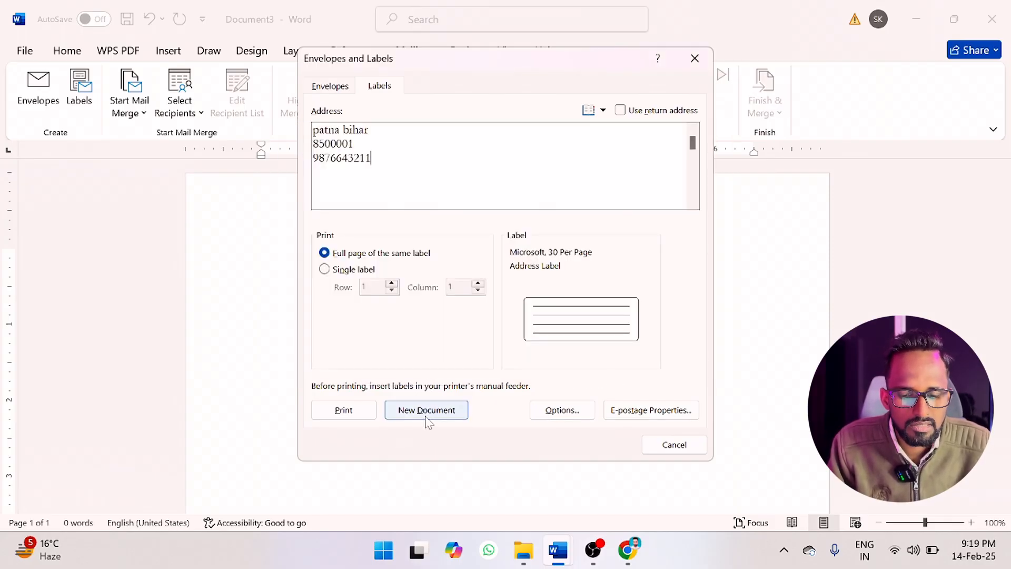
click(425, 416)
scroll(425, 416, down, 4)
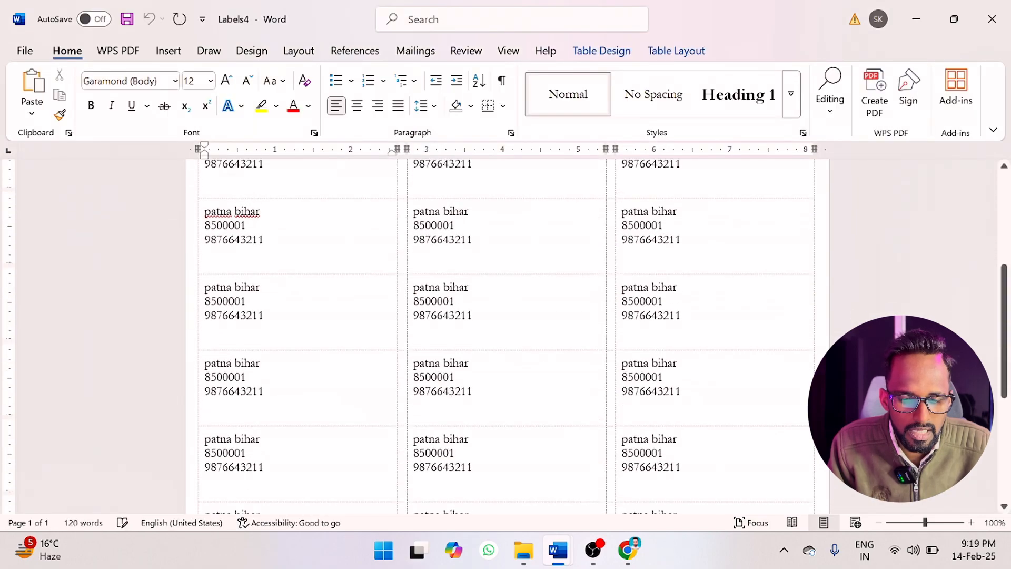
scroll(506, 337, up, 8)
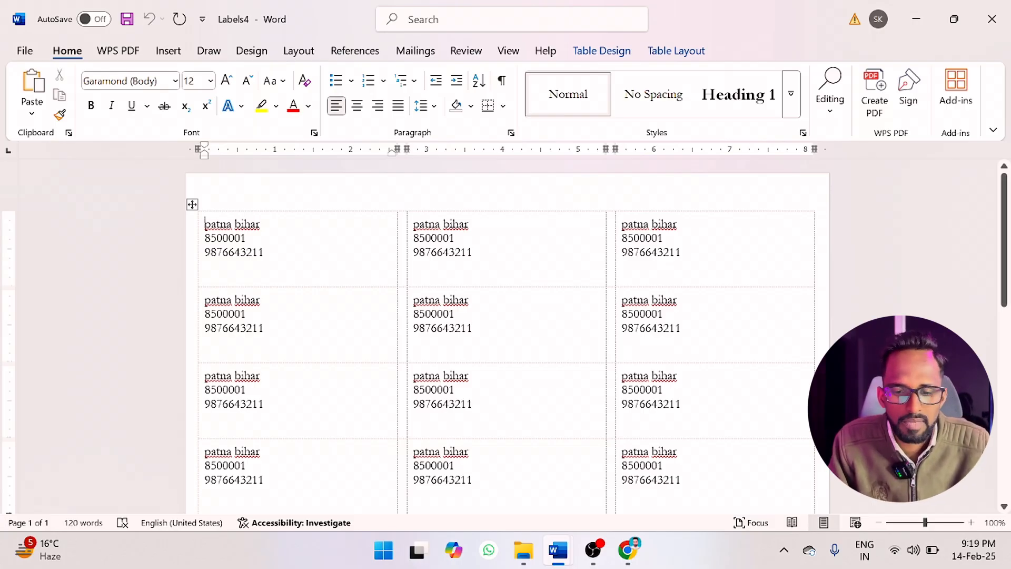
click(416, 51)
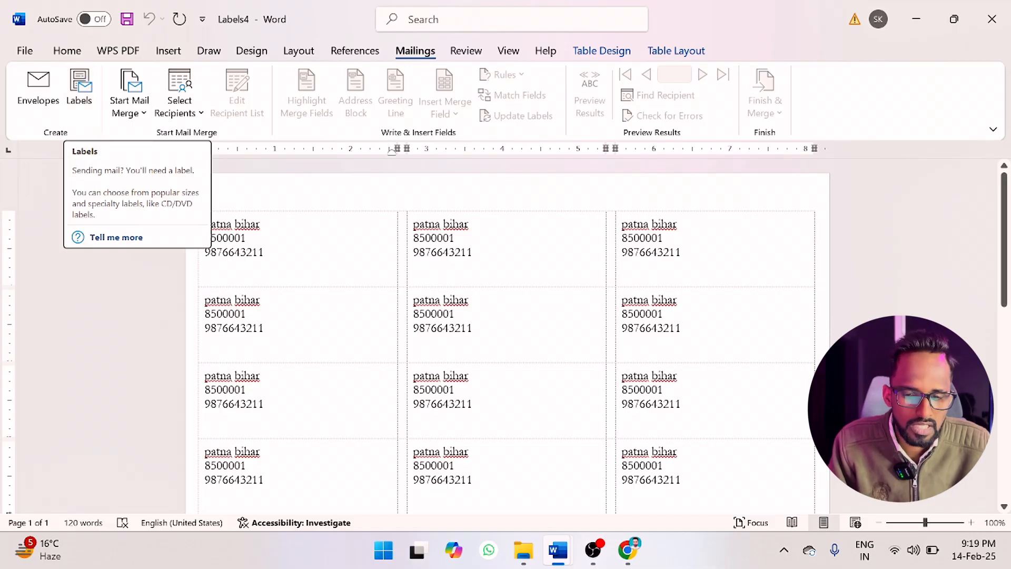
scroll(507, 338, down, 3)
scroll(507, 337, up, 3)
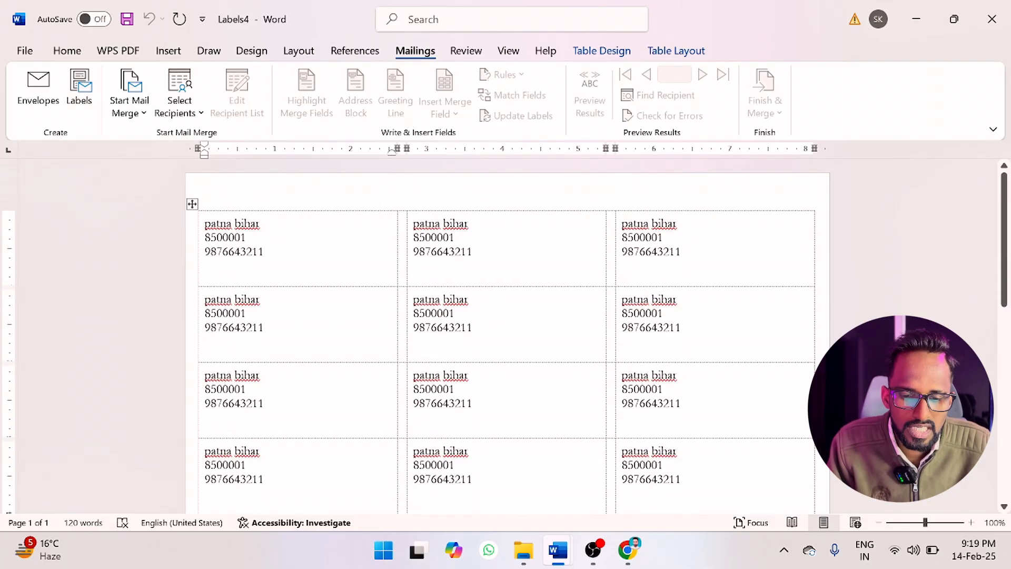
Clear the whole address from the middle label in the first row of the label sheet.
click(473, 251)
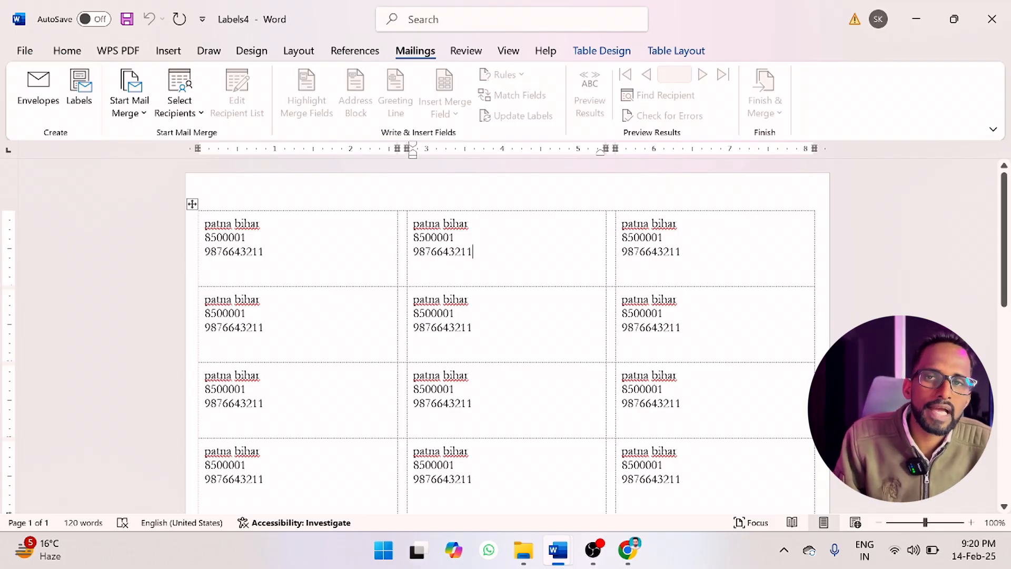
key(BackSpace)
key(BackSpace)
key(BackSpace)
key(BackSpace)
key(BackSpace)
key(BackSpace)
key(BackSpace)
key(BackSpace)
key(BackSpace)
key(BackSpace)
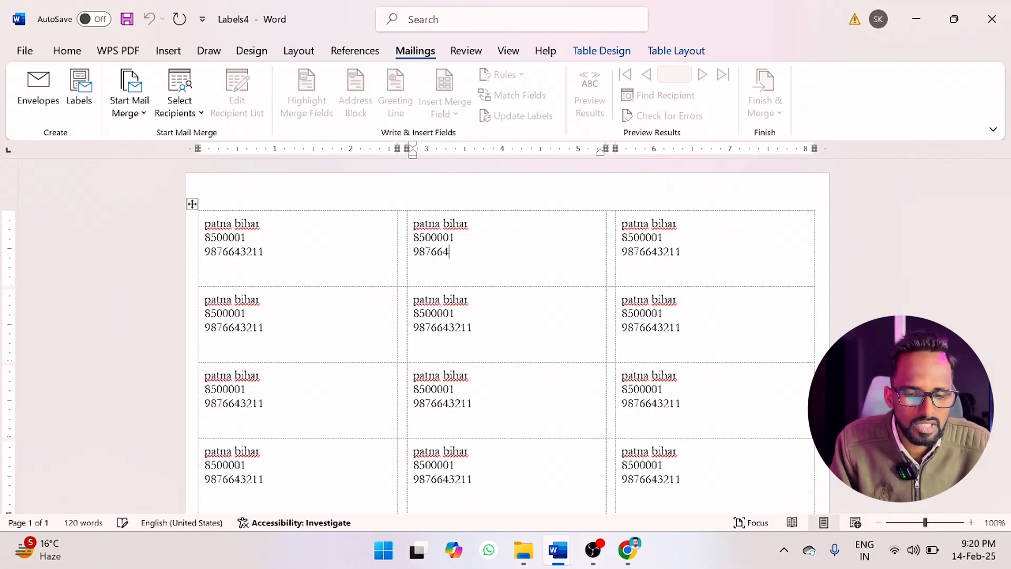
key(BackSpace)
key(BackSpace)
key(BackSpace)
key(BackSpace)
key(BackSpace)
key(BackSpace)
key(BackSpace)
key(BackSpace)
key(BackSpace)
key(BackSpace)
key(BackSpace)
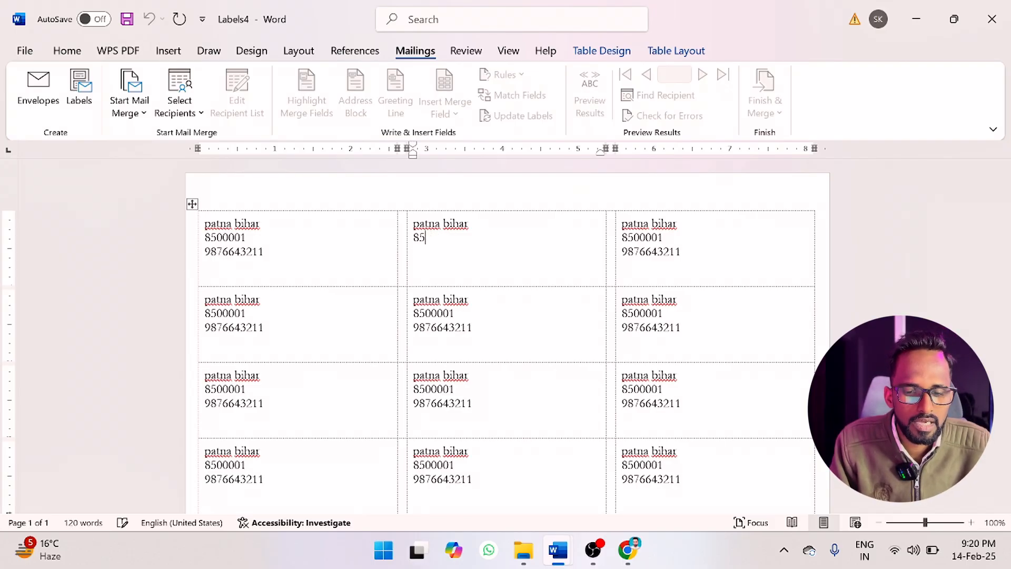
key(BackSpace)
key(BackSpace)
key(BackSpace)
key(BackSpace)
key(BackSpace)
key(BackSpace)
key(BackSpace)
key(BackSpace)
key(BackSpace)
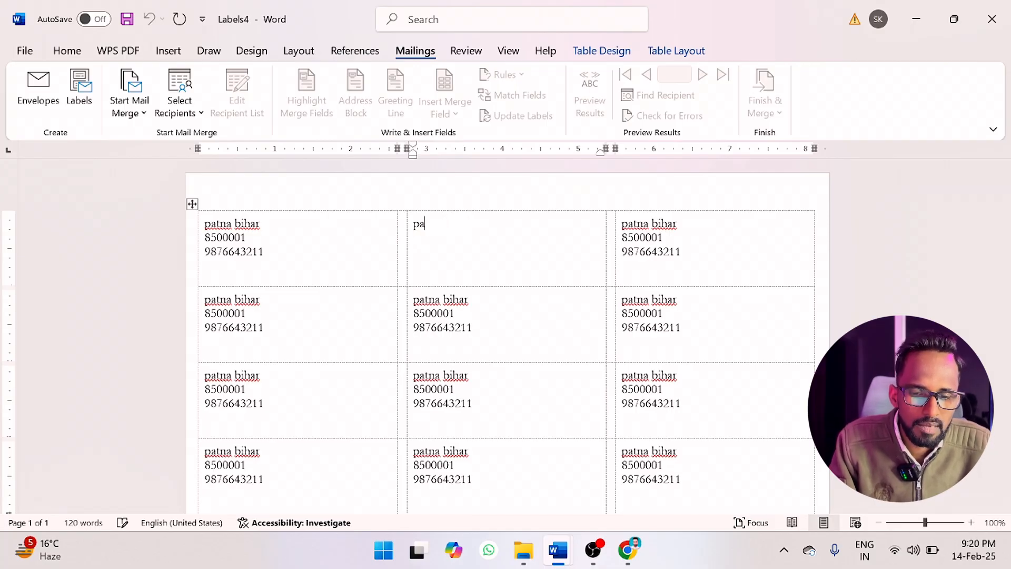
Enter a different city and state, a postal code and a phone number on separate lines in the emptied label.
text(noida )
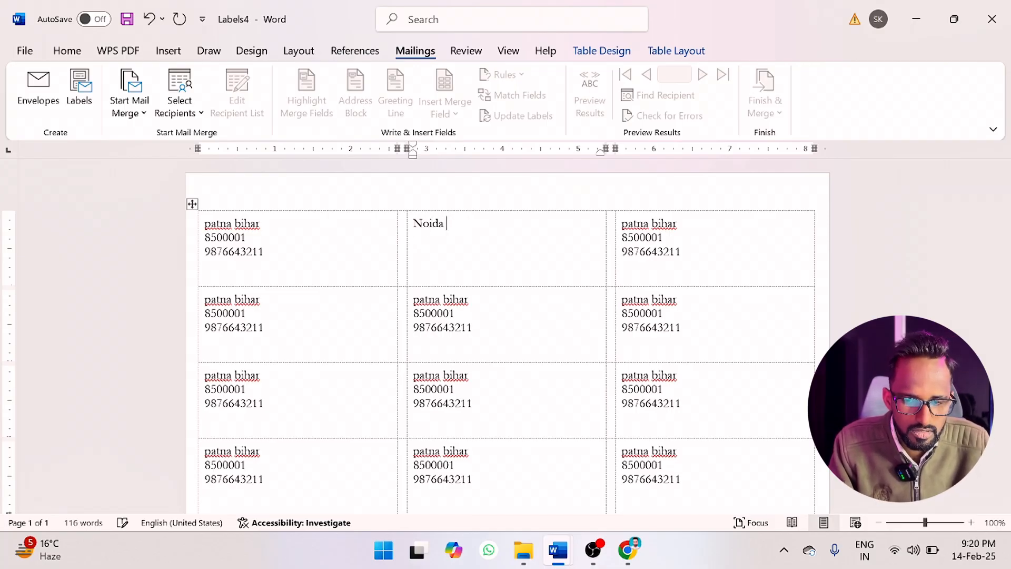
text(delhi)
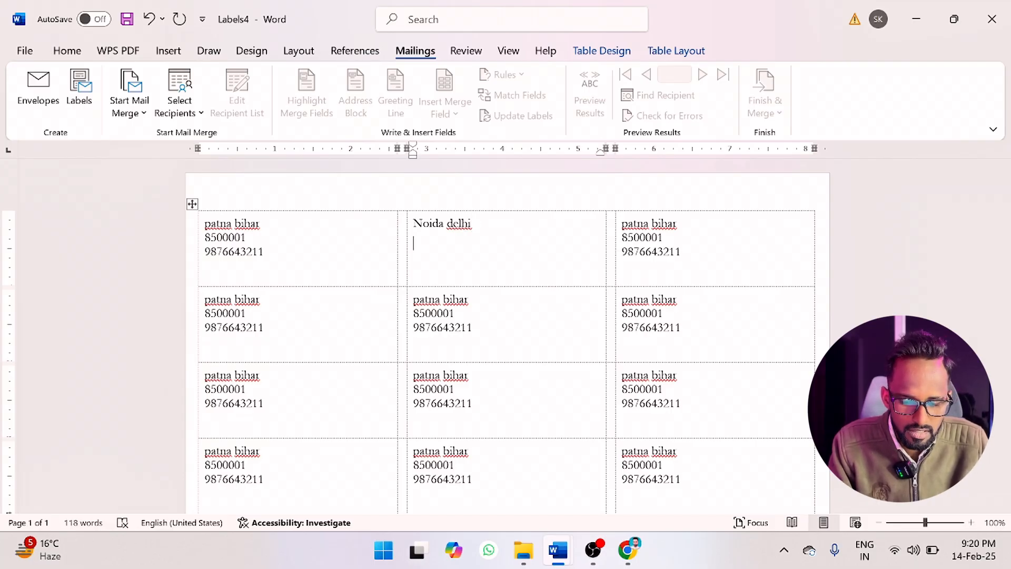
key(Return)
text(8500001)
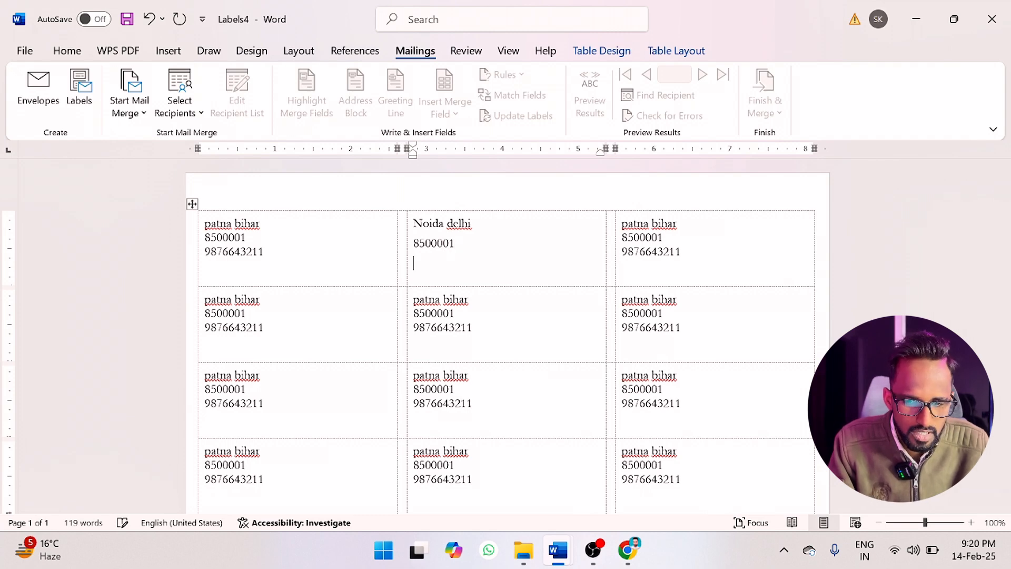
key(Return)
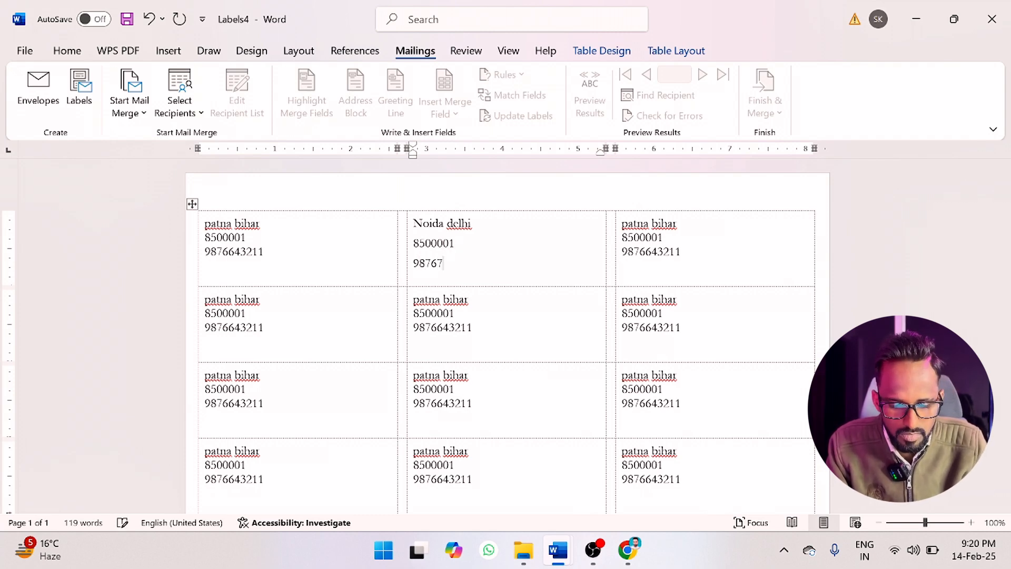
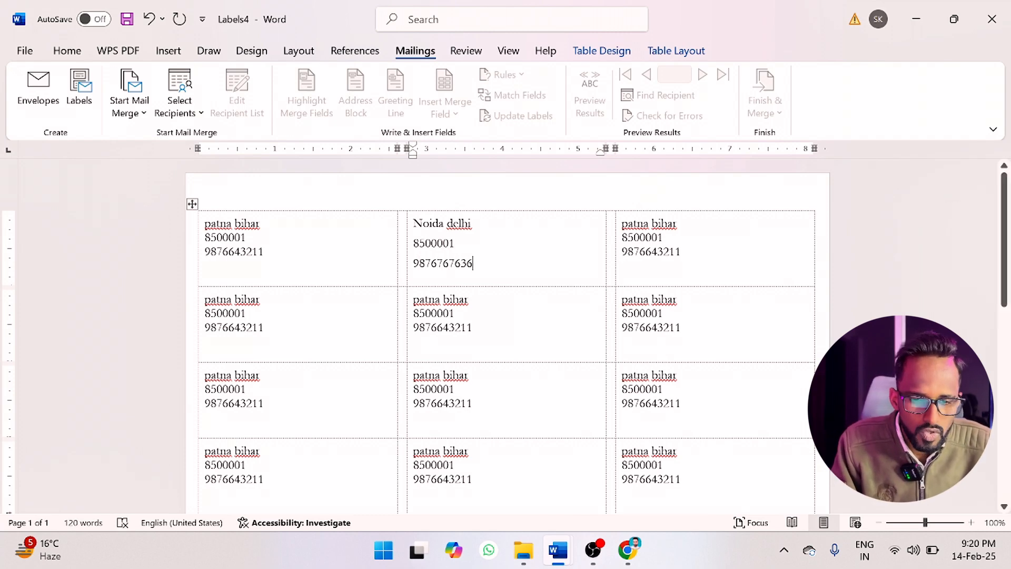
scroll(505, 337, down, 3)
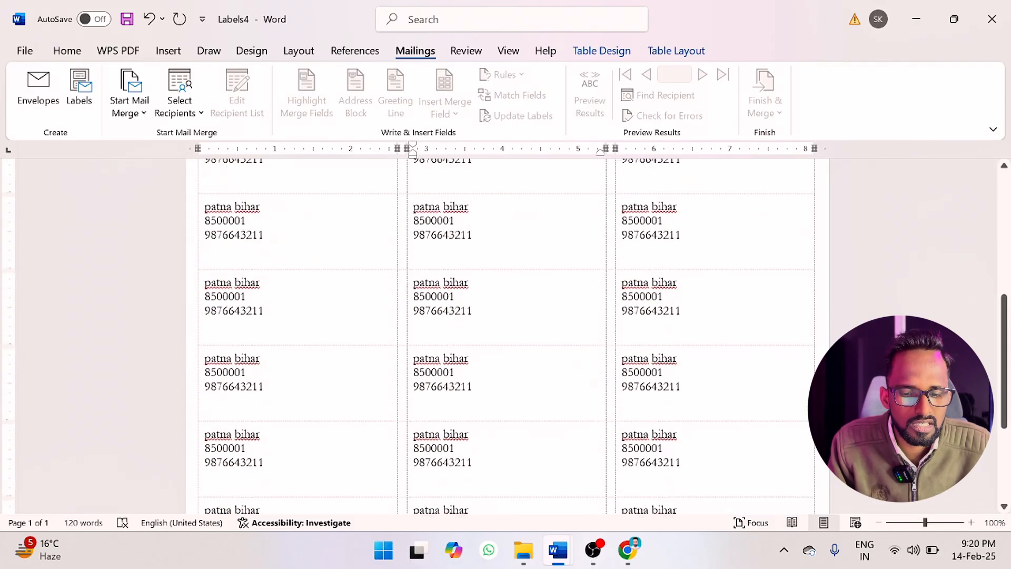
scroll(505, 337, up, 3)
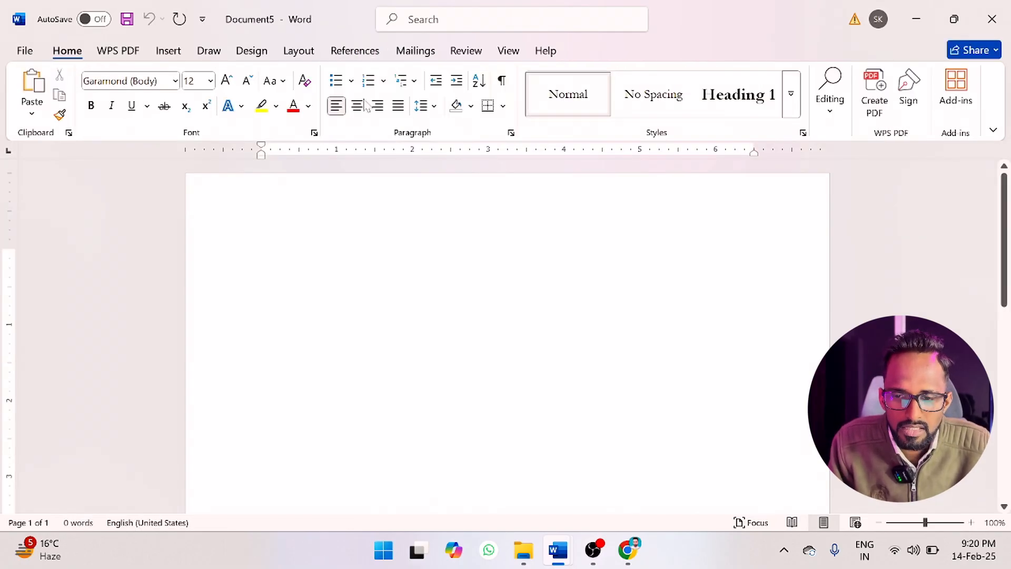
Paste the copied holiday notice letter into the new blank document.
click(419, 51)
click(136, 108)
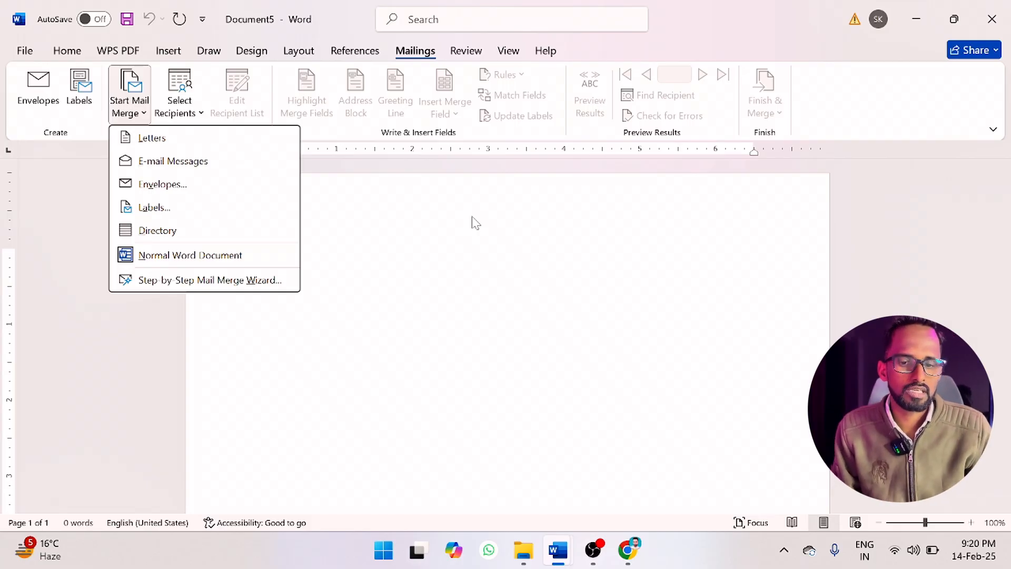
click(395, 314)
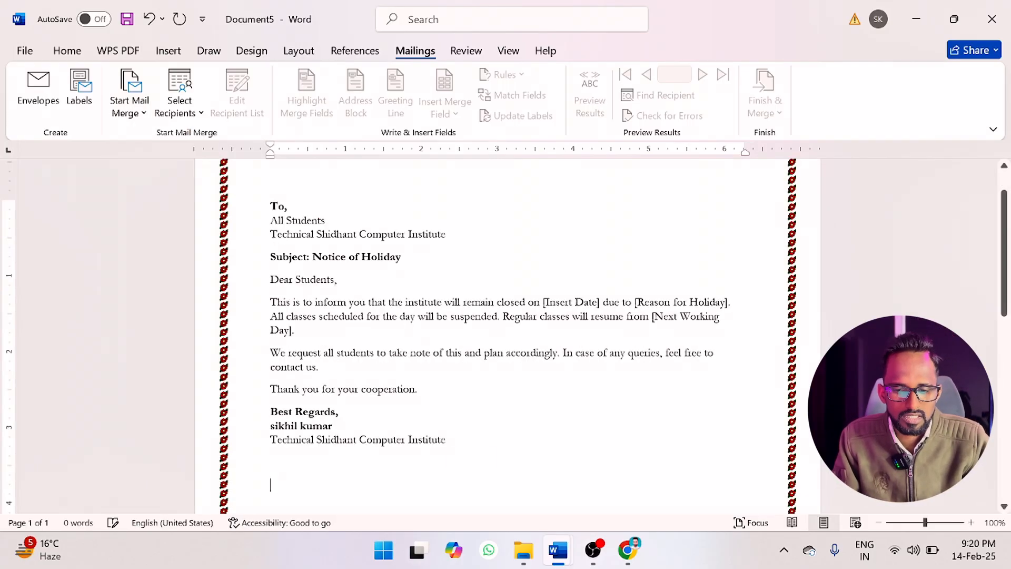
scroll(507, 335, up, 1)
scroll(507, 335, down, 2)
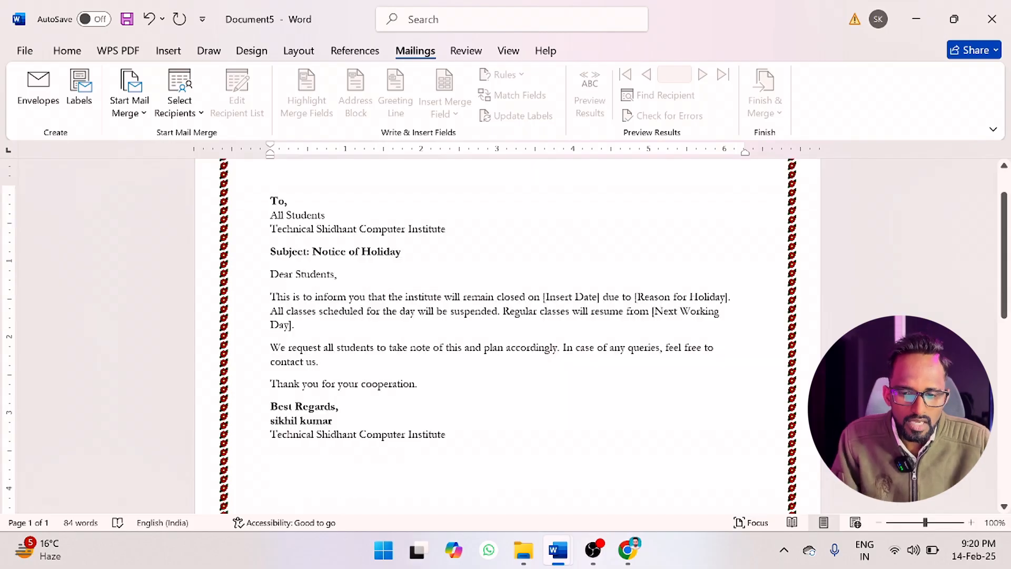
scroll(507, 336, up, 2)
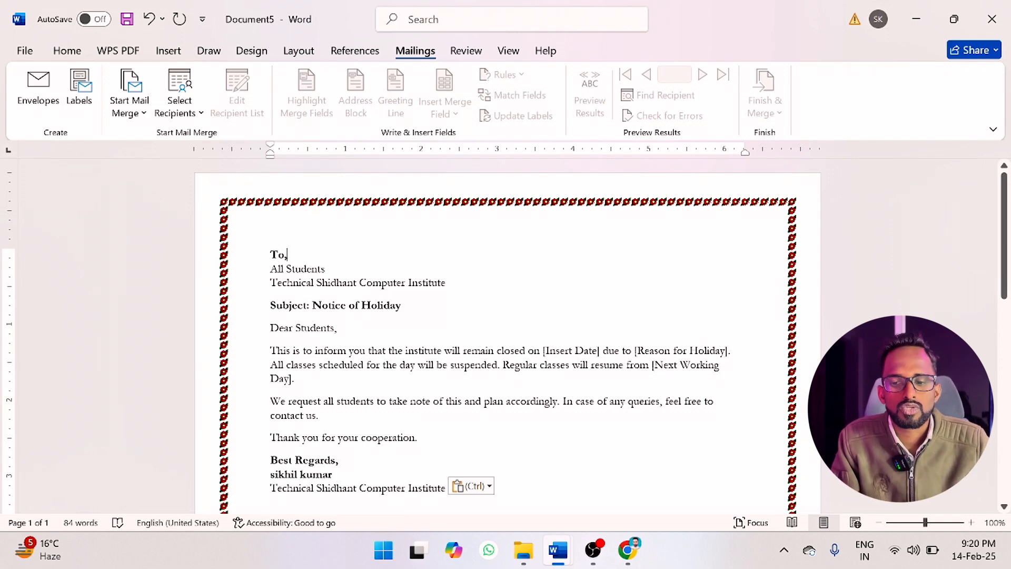
Try the Letters and E-mail Messages merge types on the notice, and return it to a Normal Word Document.
click(130, 98)
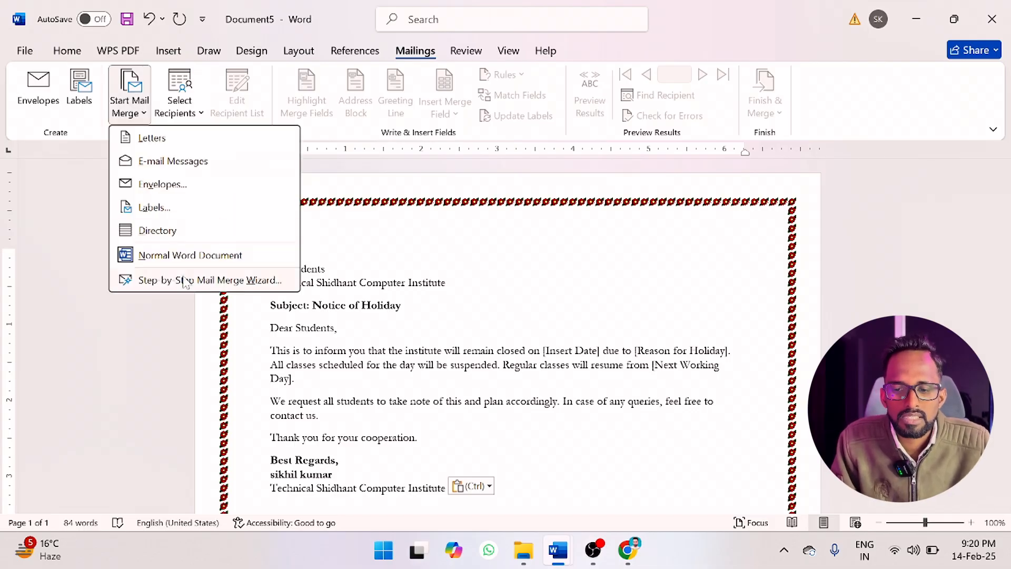
click(164, 143)
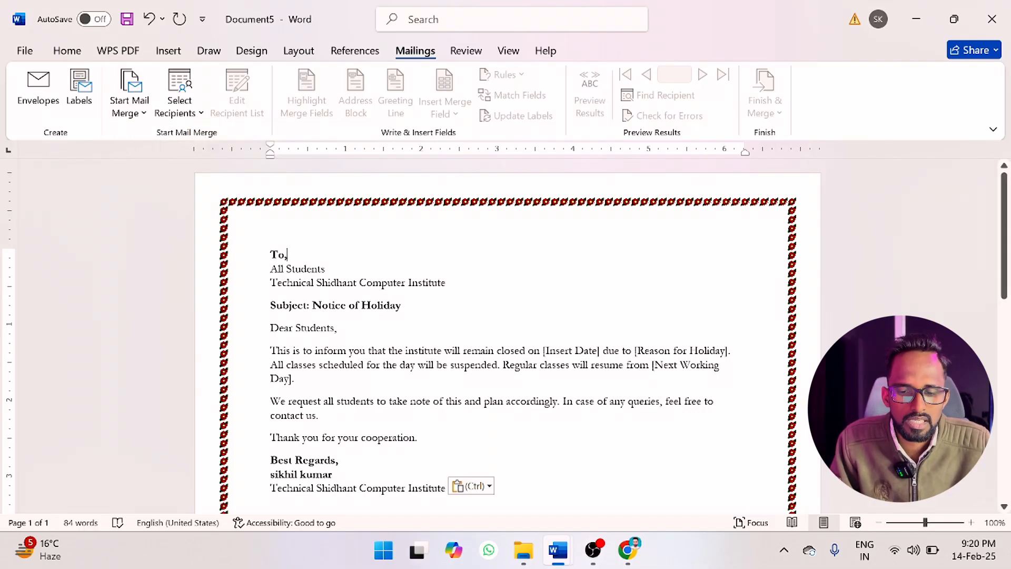
click(149, 106)
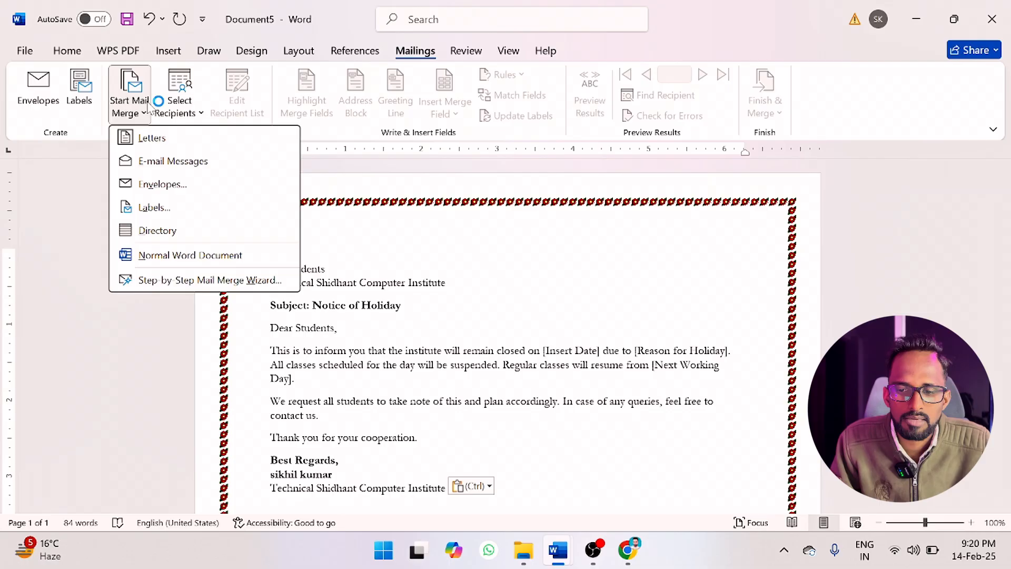
click(175, 161)
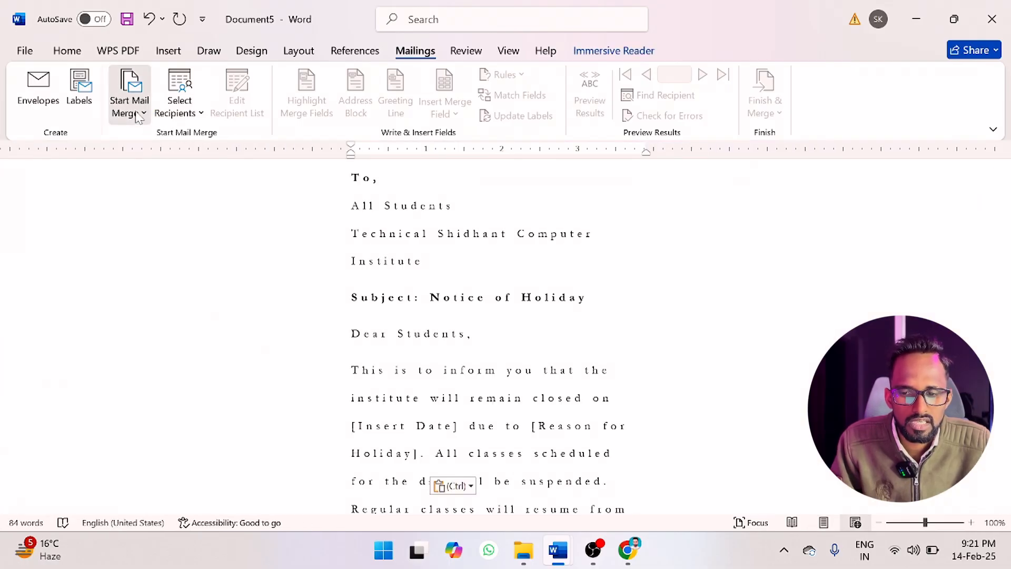
click(131, 108)
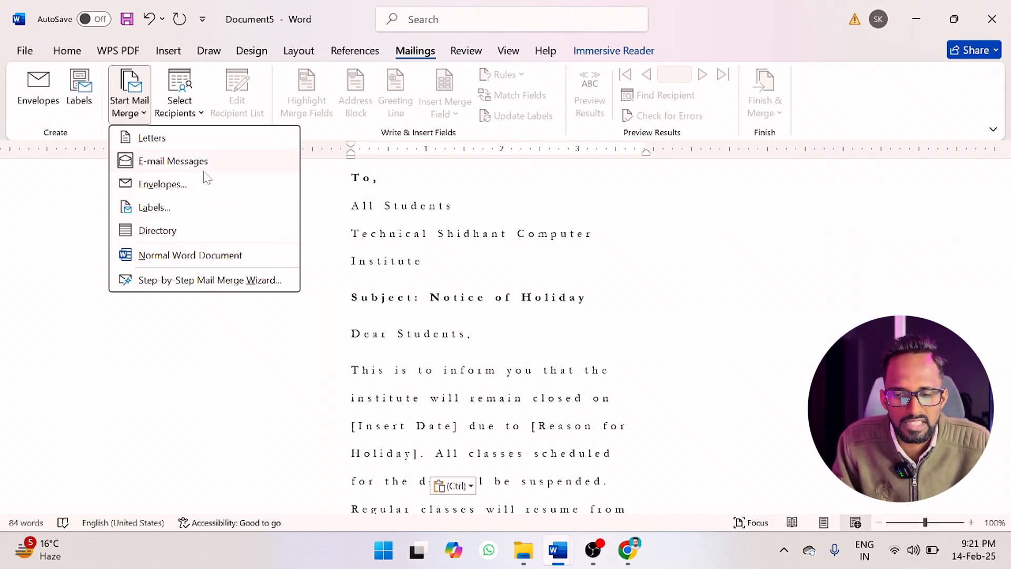
click(207, 255)
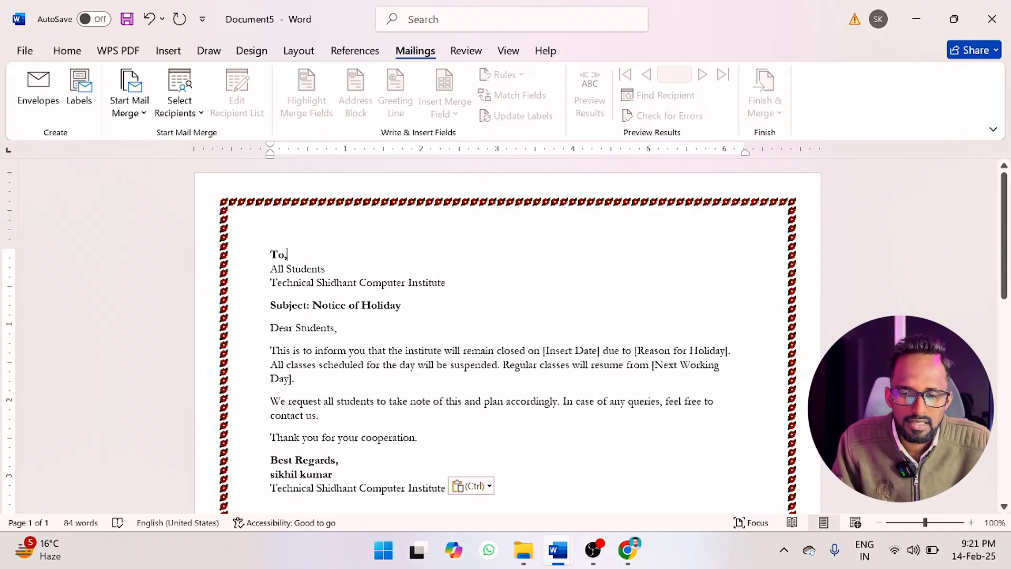
Insert blank lines above the "To," line at the start of the notice.
key(Return)
key(Return)
key(Return)
key(Return)
key(Return)
key(Return)
key(Return)
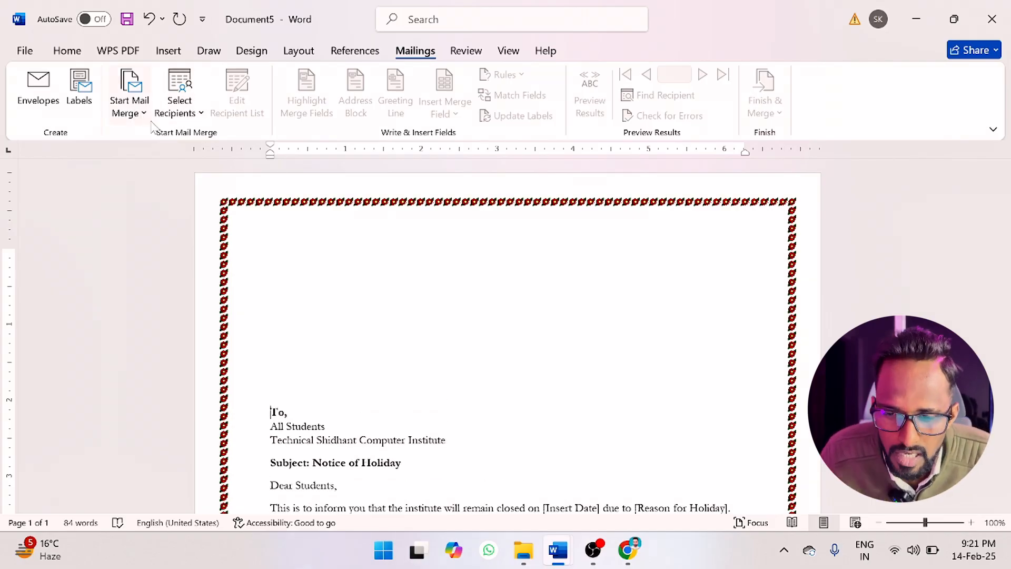
Start typing a new recipient list for the mail merge and open the customization of its columns.
click(193, 115)
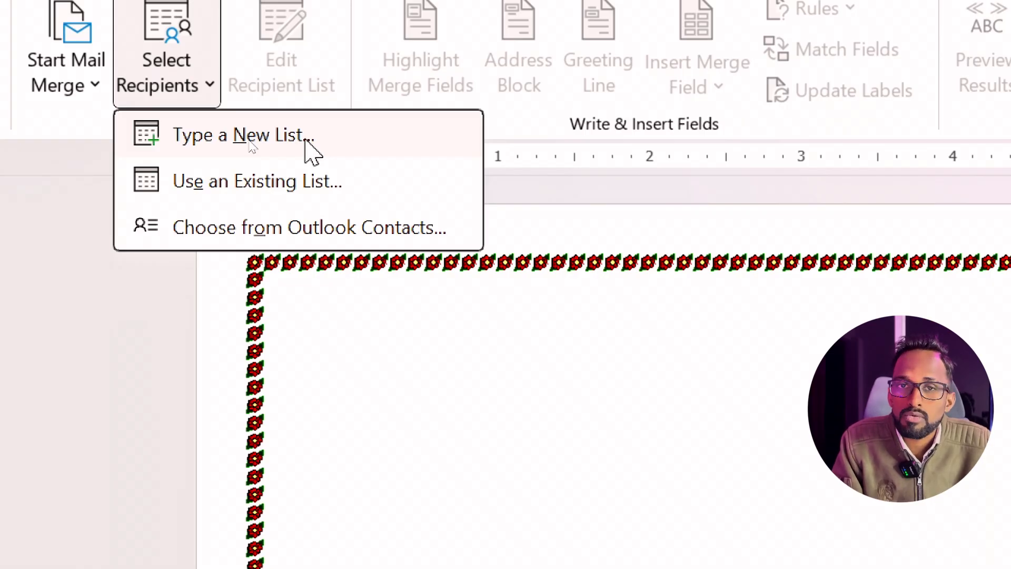
click(250, 147)
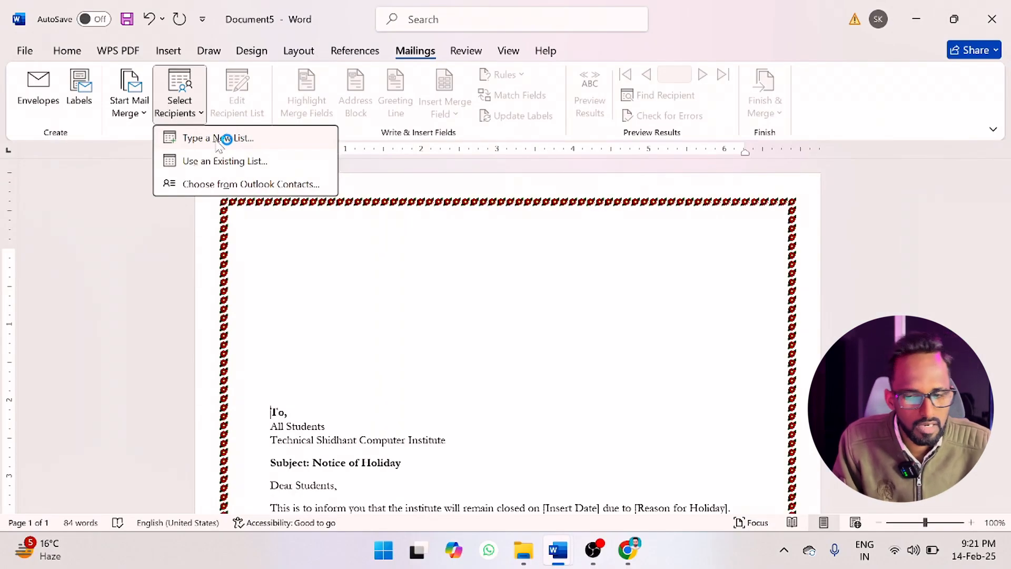
click(227, 138)
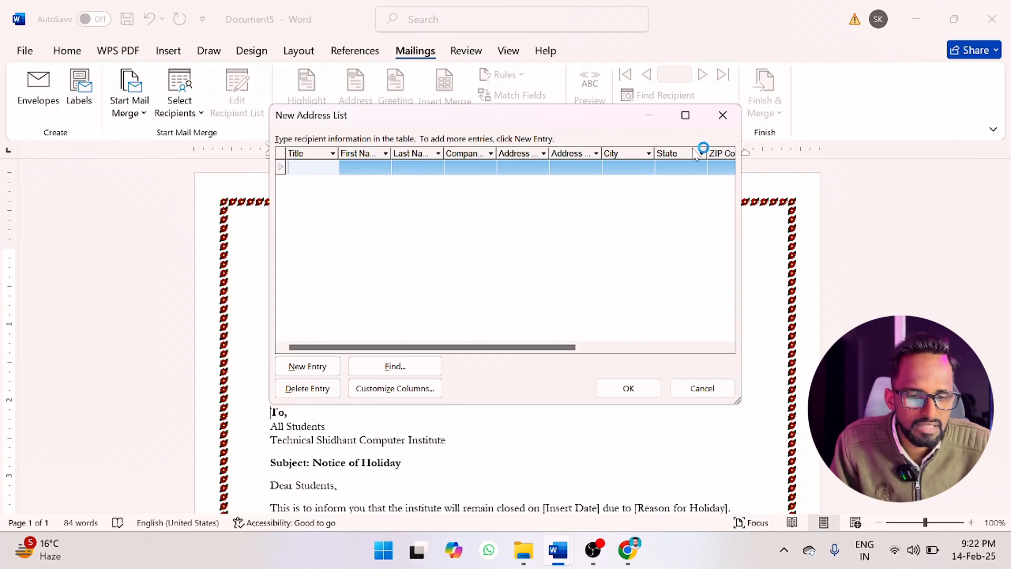
click(405, 390)
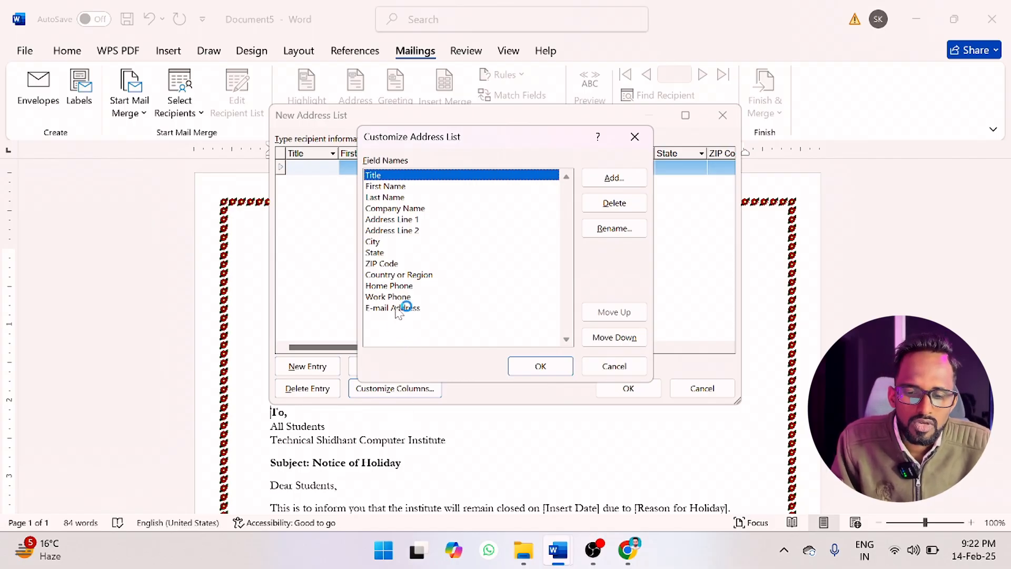
Delete all the default fields from the address list, from E-mail Address up to Title, accepting each deletion.
click(399, 310)
click(621, 203)
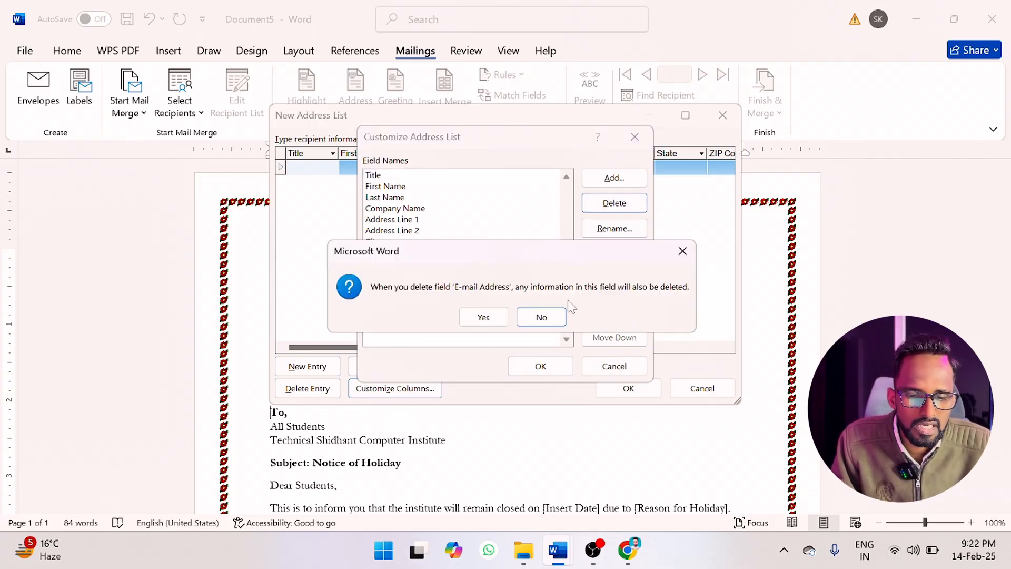
click(483, 317)
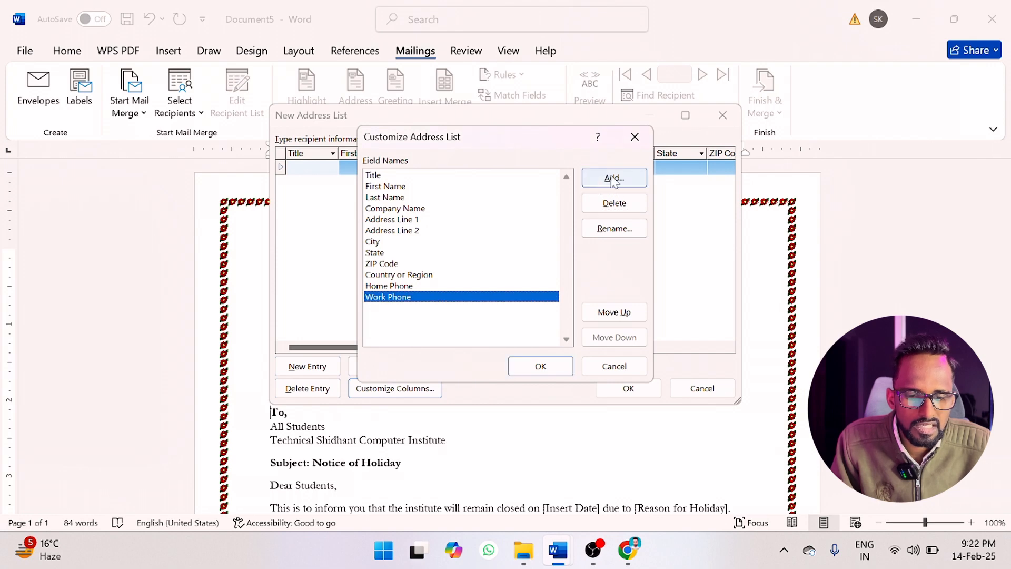
click(615, 204)
click(481, 317)
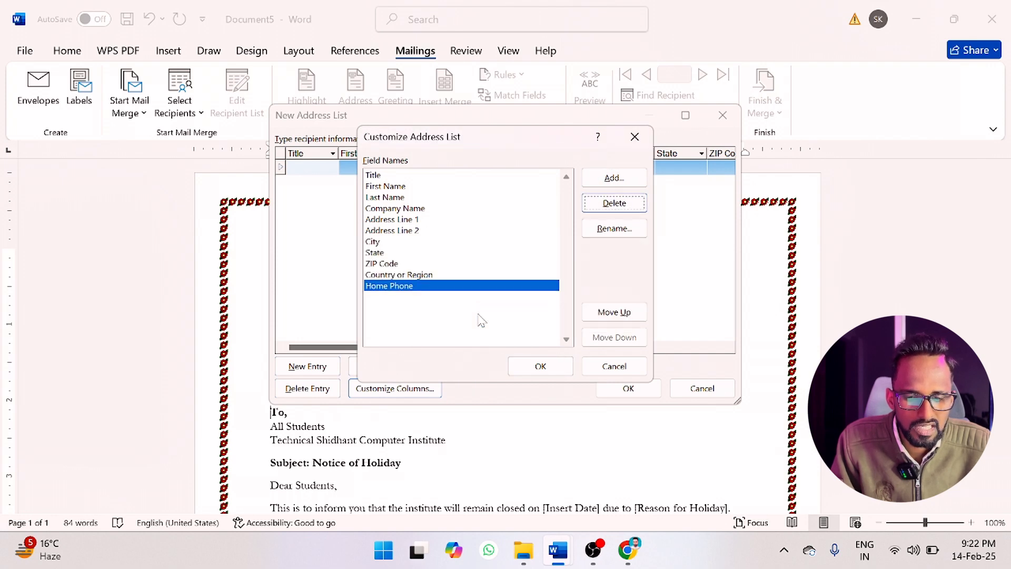
click(611, 202)
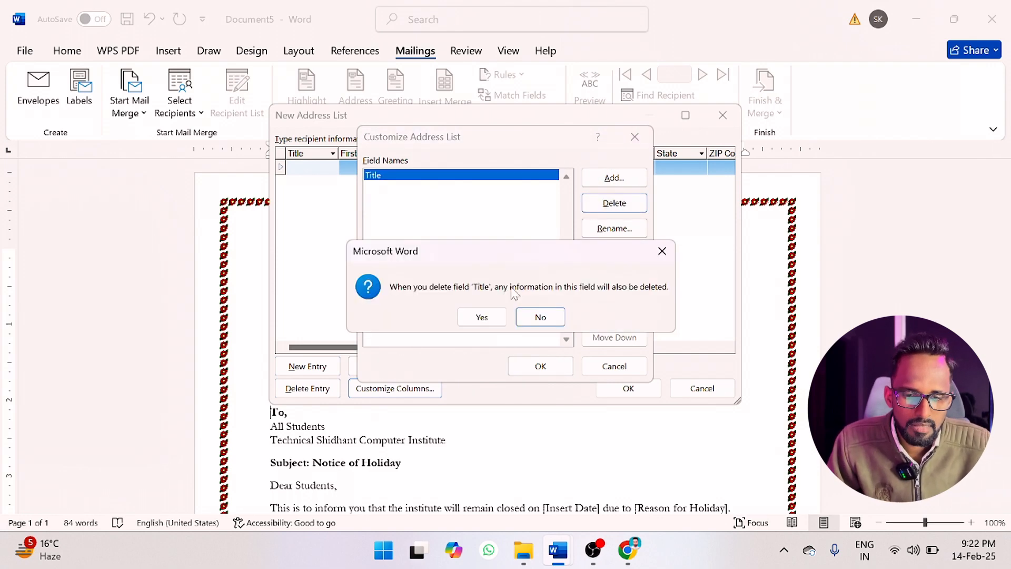
click(483, 317)
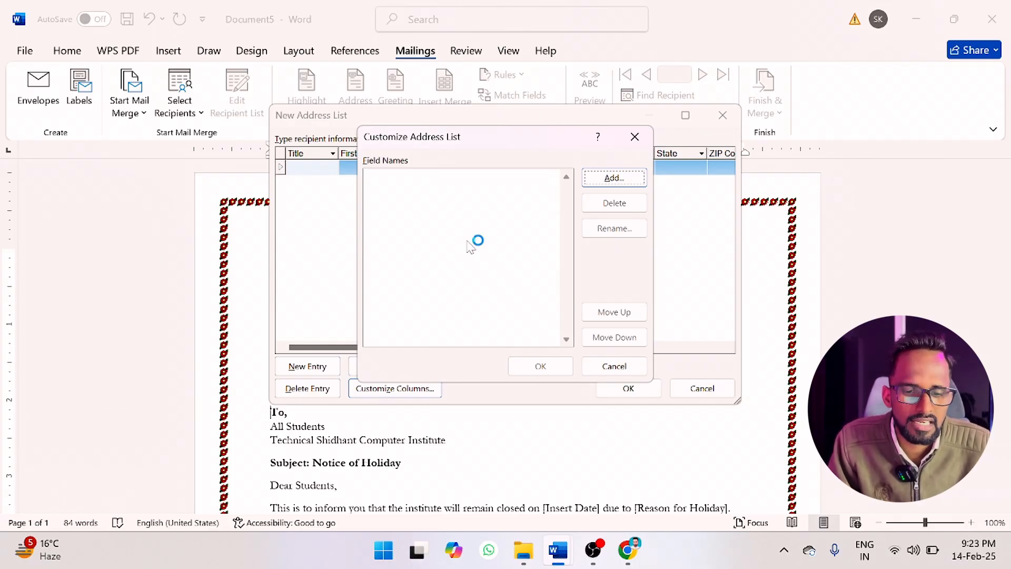
Add two custom fields called "name" and "father's name" to the emptied address list.
click(611, 179)
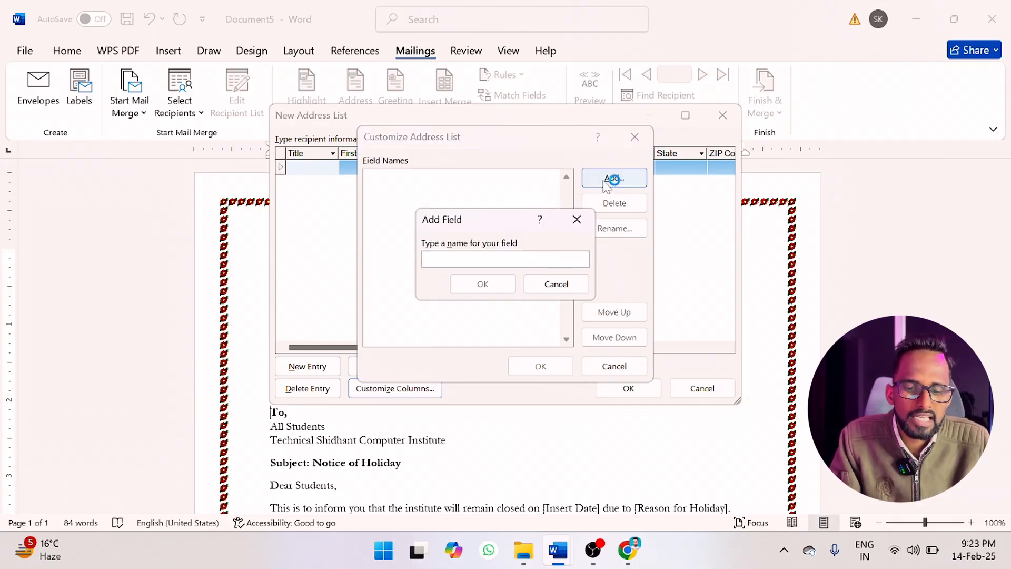
text(name)
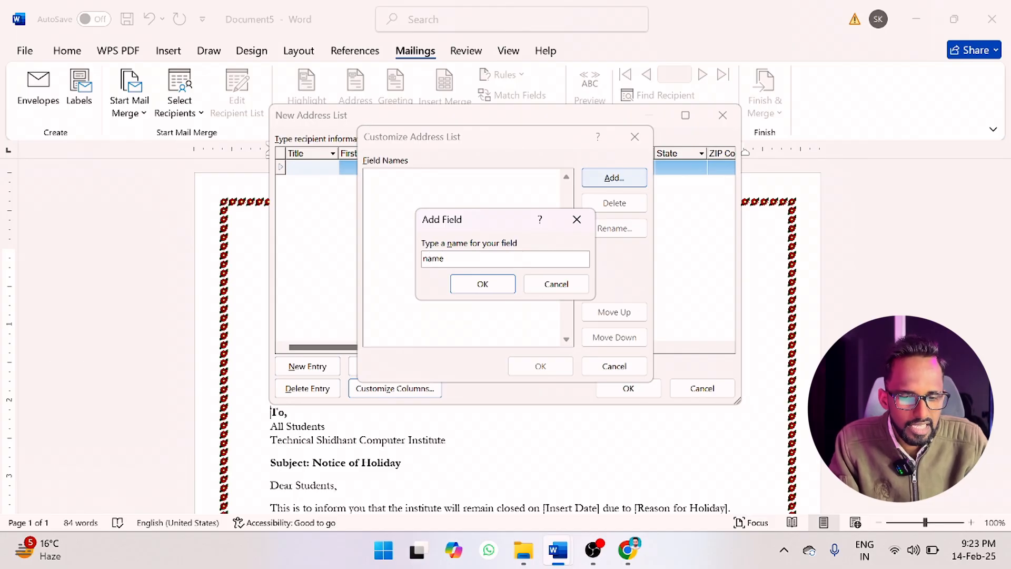
click(496, 289)
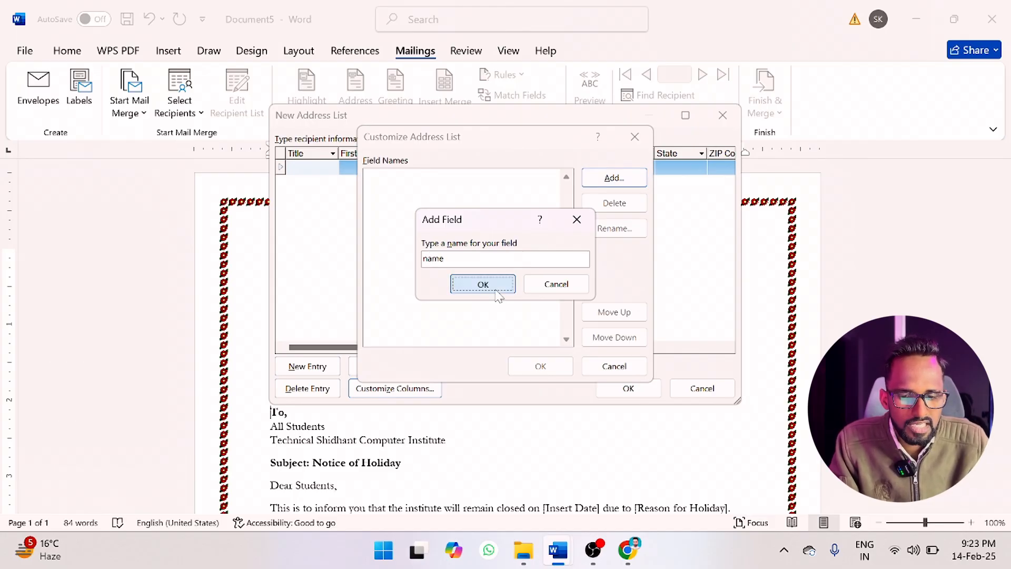
click(617, 183)
text(father)
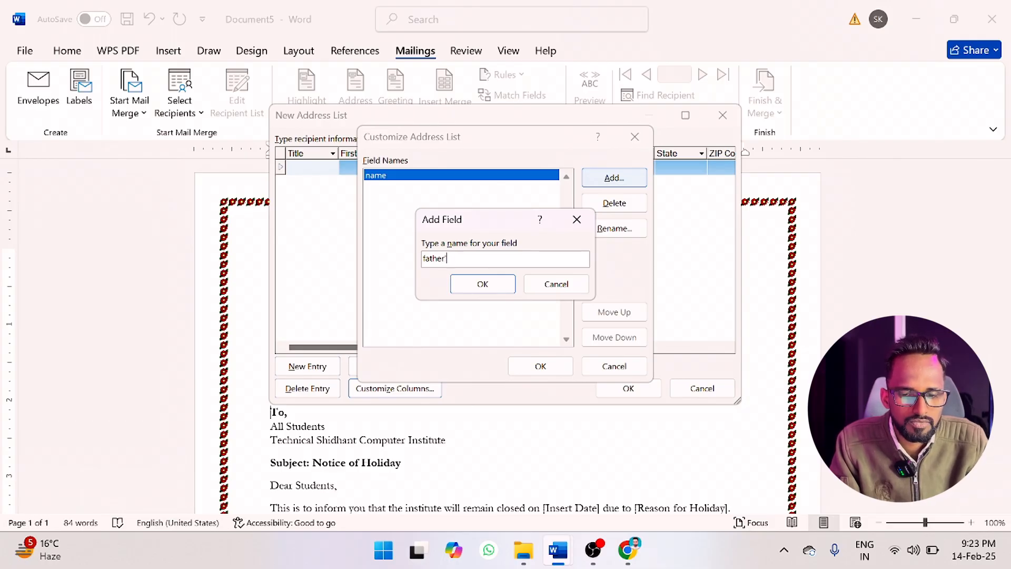
text('s name)
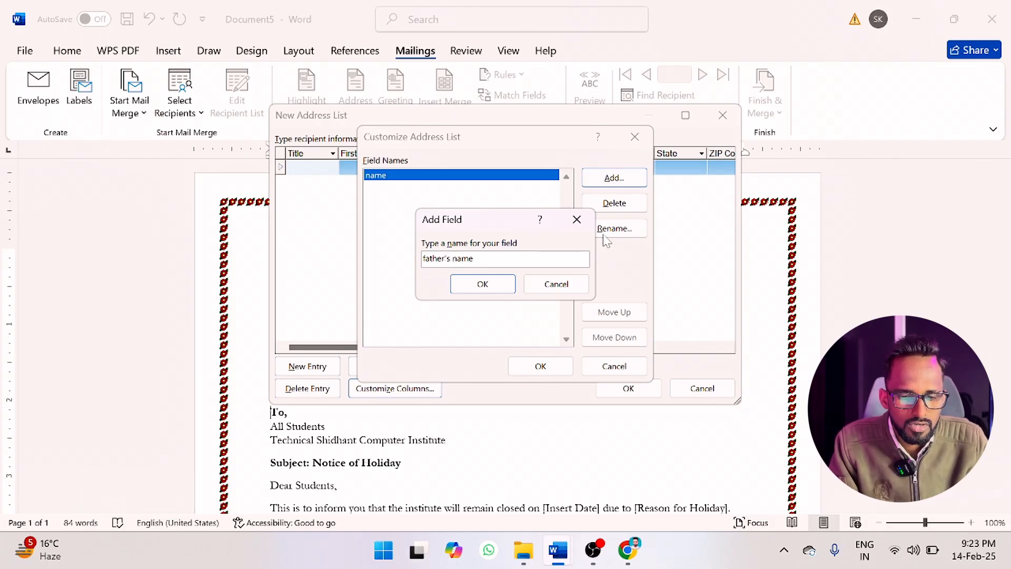
click(485, 287)
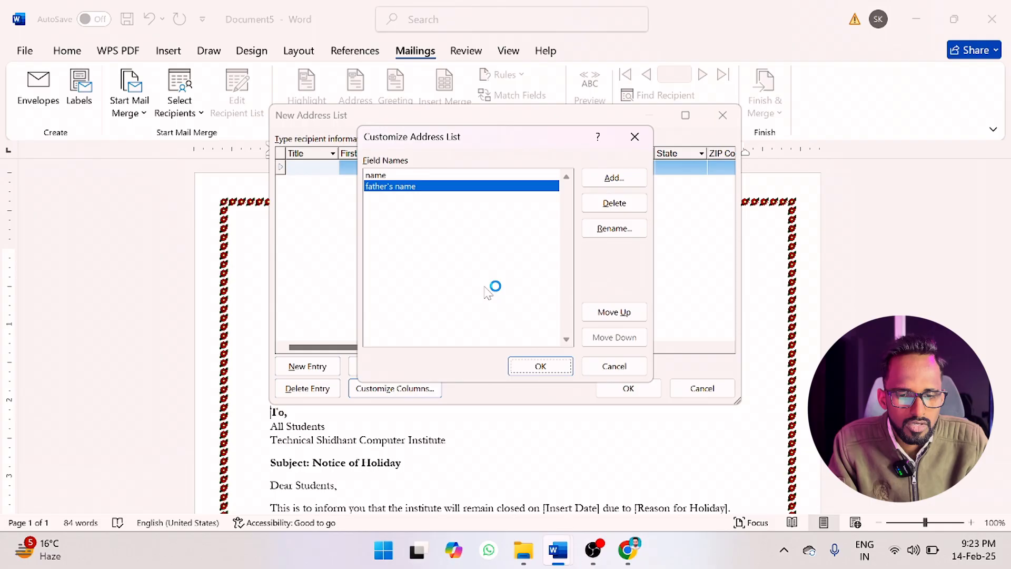
Add the fields "address", "pin code" and "mobile" below the father's name field in the address list.
click(615, 178)
text(ddress)
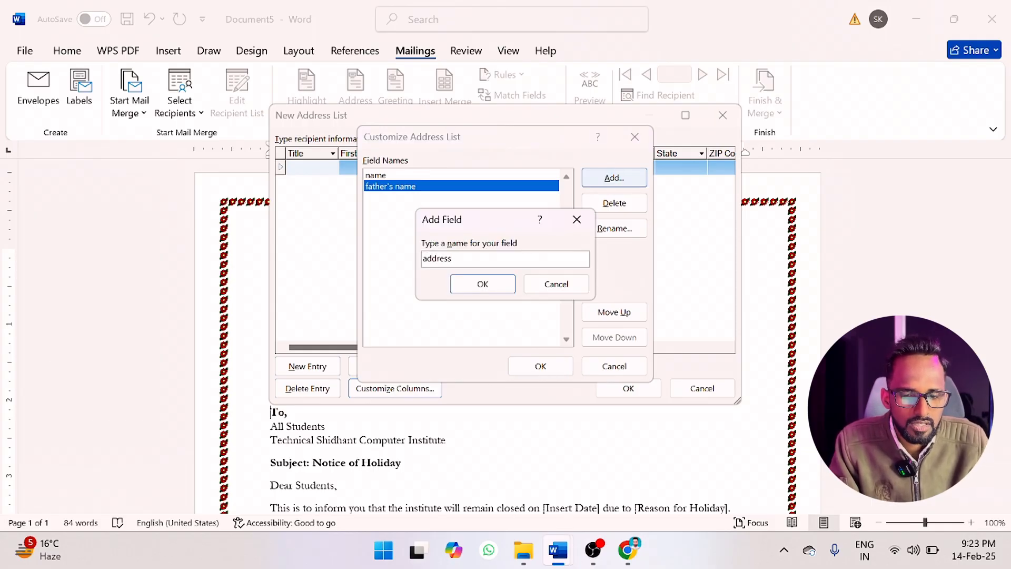
click(483, 284)
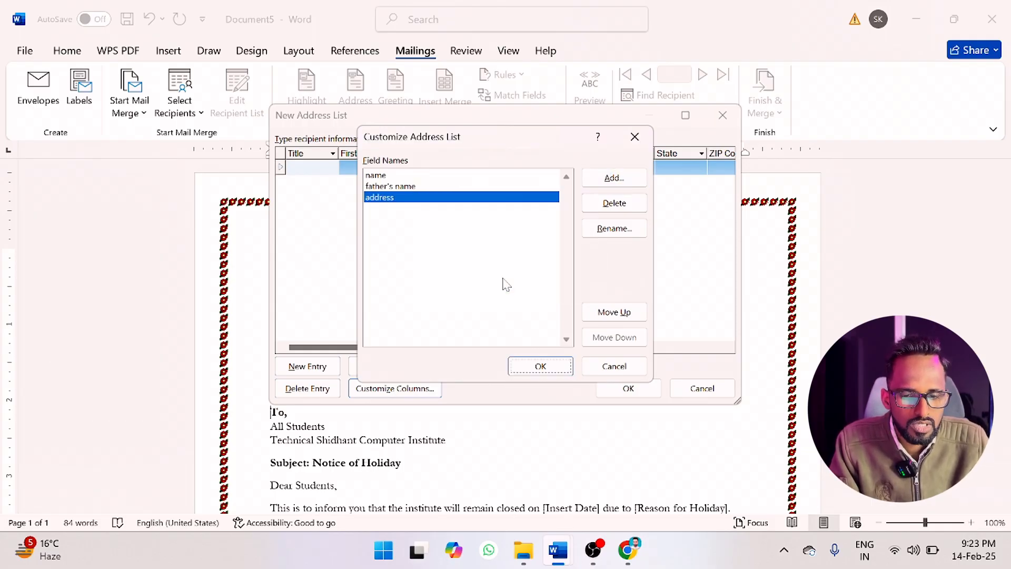
click(621, 185)
text(pin code)
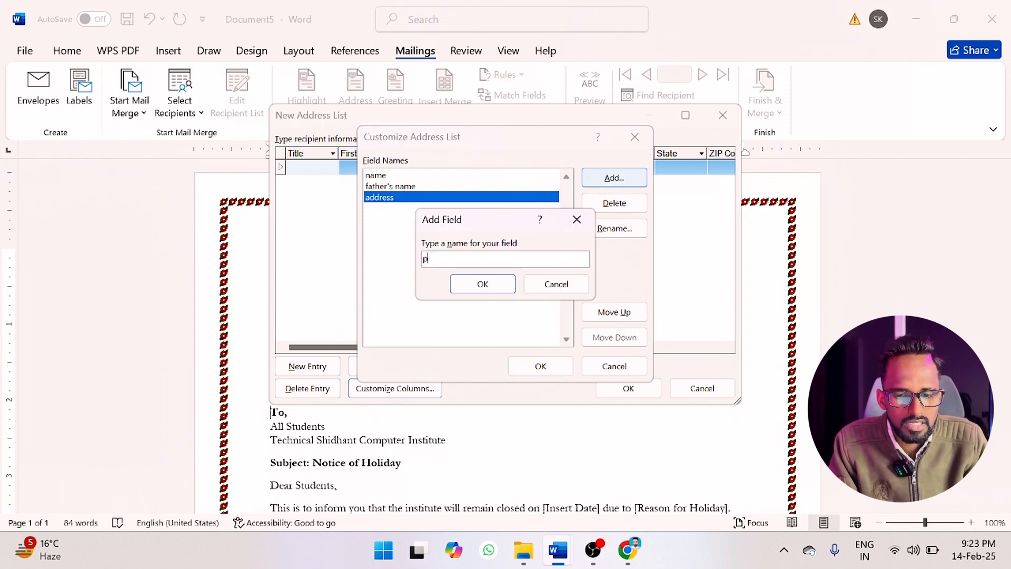
click(485, 285)
click(612, 183)
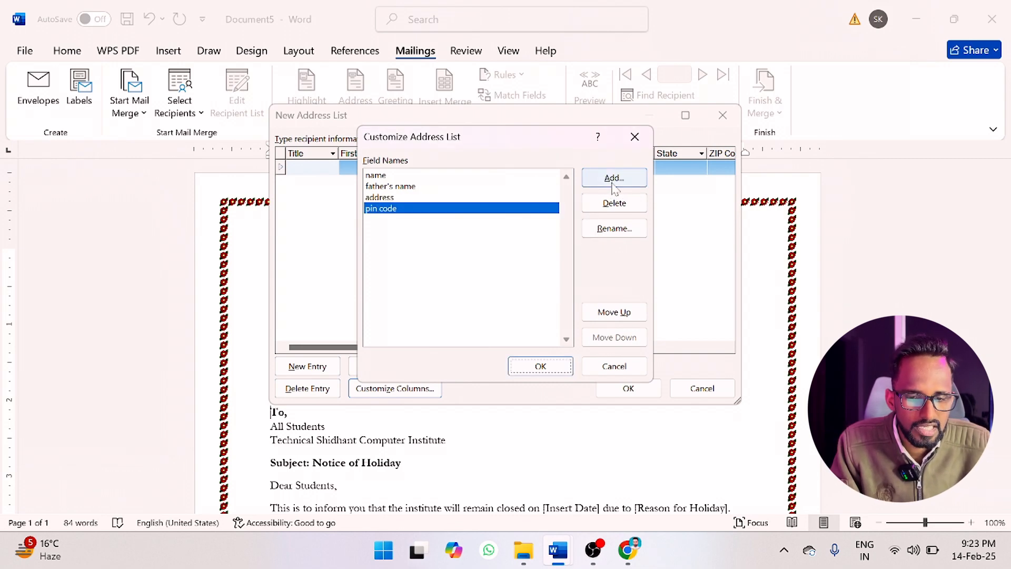
text(mob)
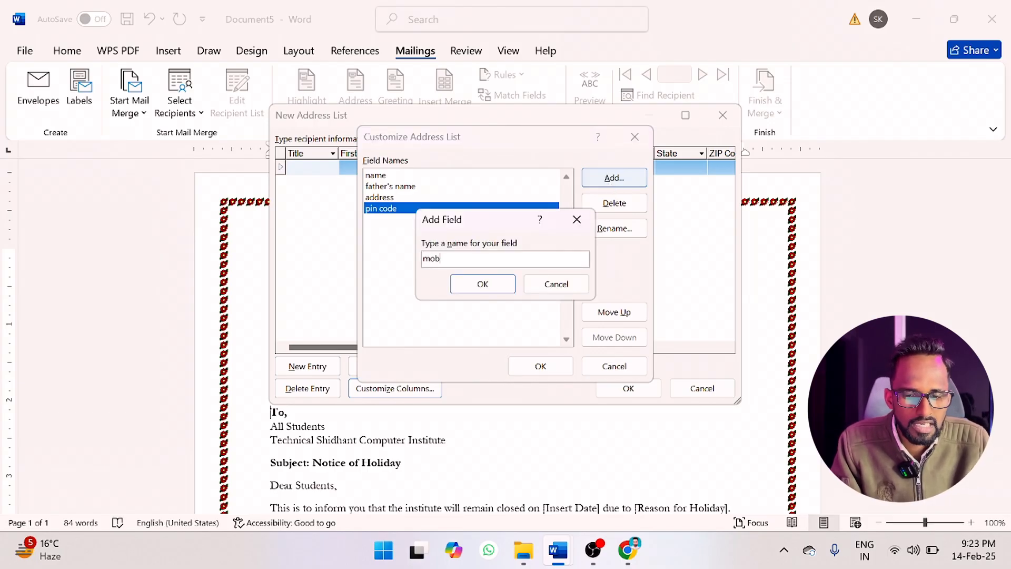
text(ile)
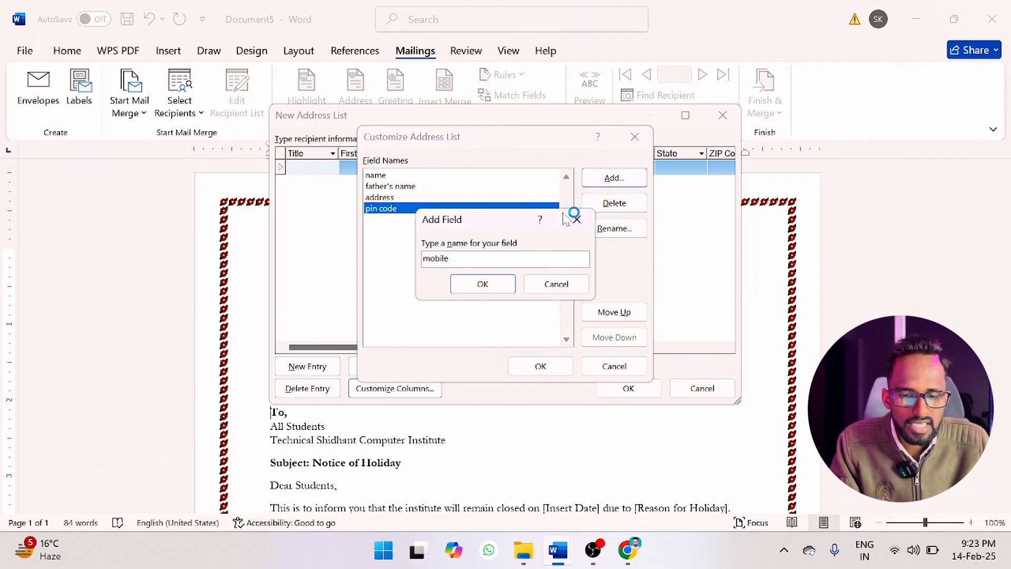
click(509, 285)
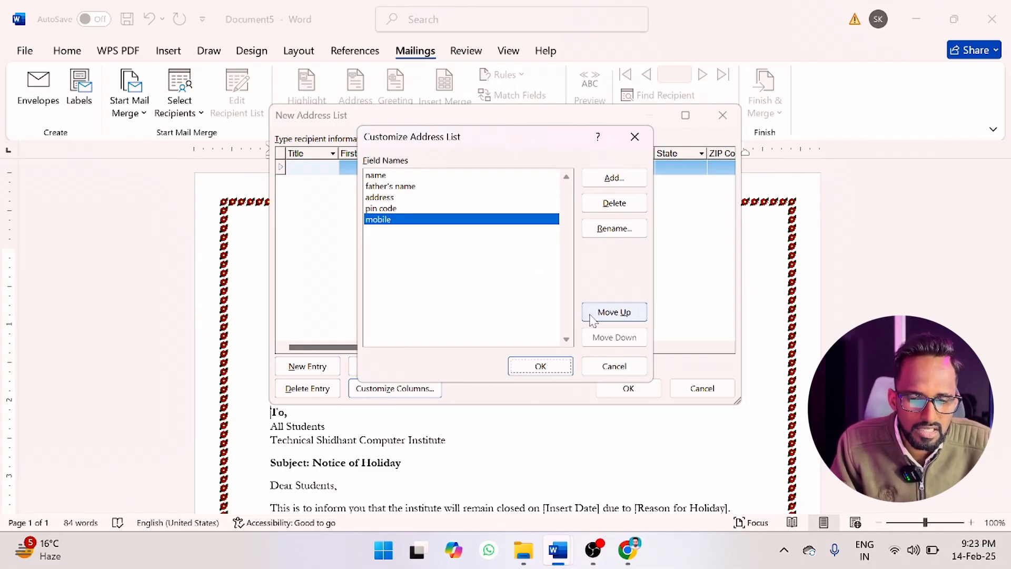
Try moving the mobile field up one place, return it to the end, and accept the customized columns.
click(604, 314)
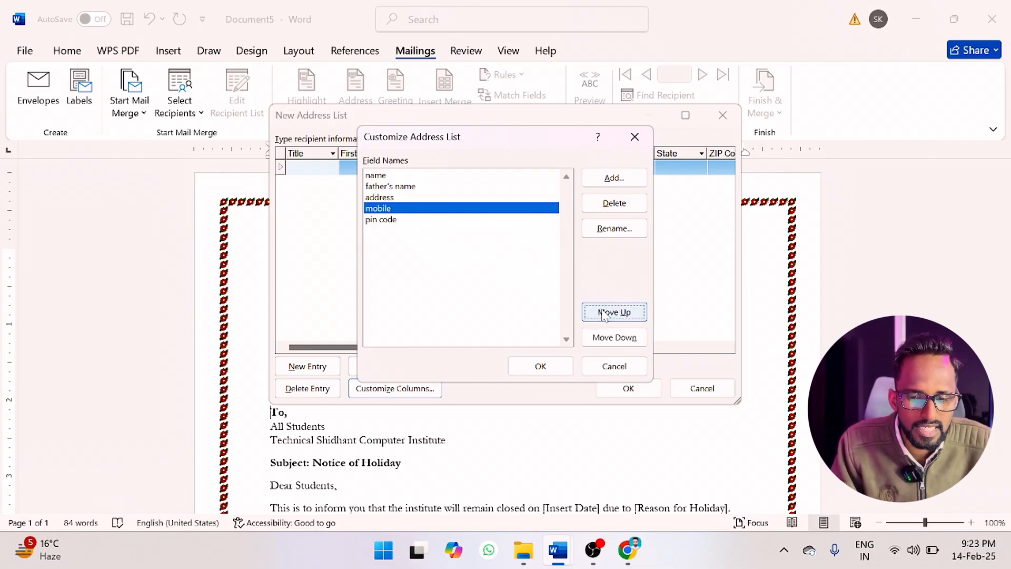
click(606, 336)
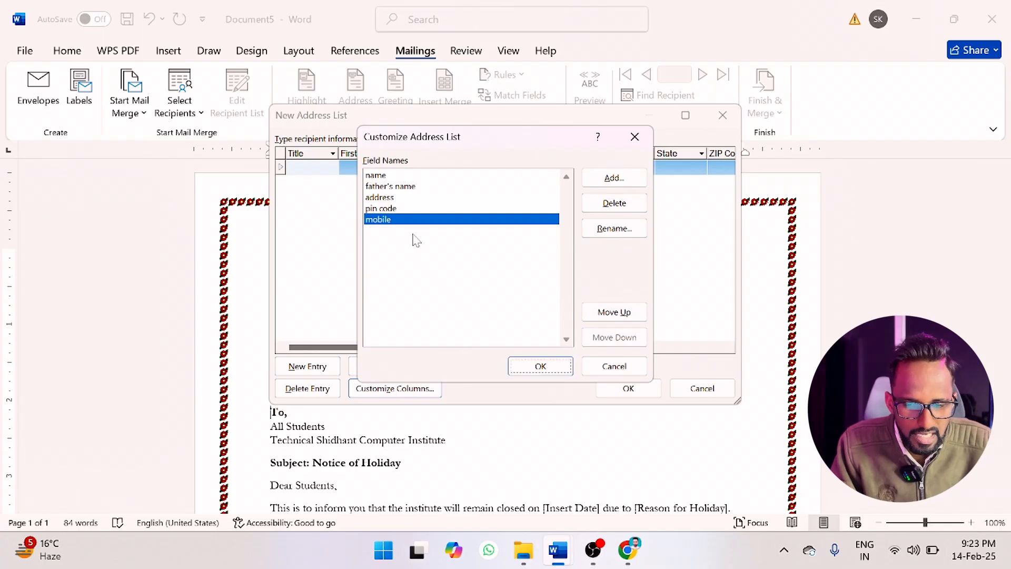
click(537, 368)
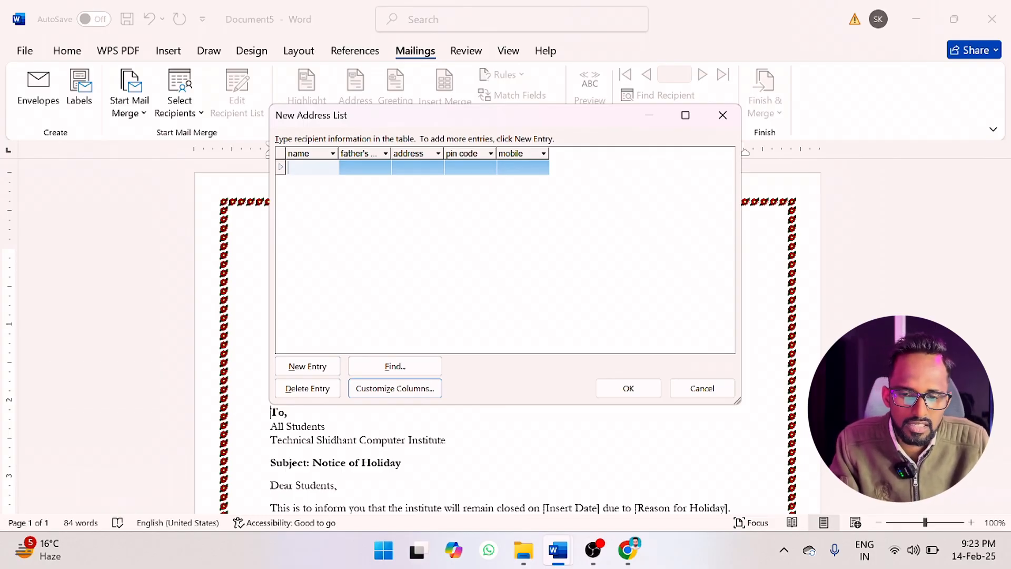
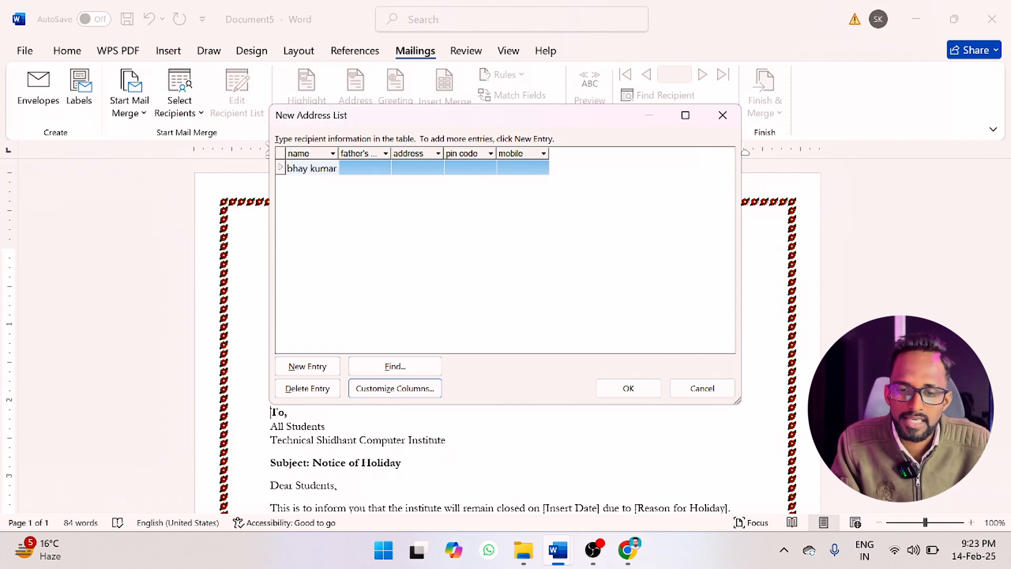
Enter the first recipient's full name, with the placeholder "xyz" as the father's name.
key(Tab)
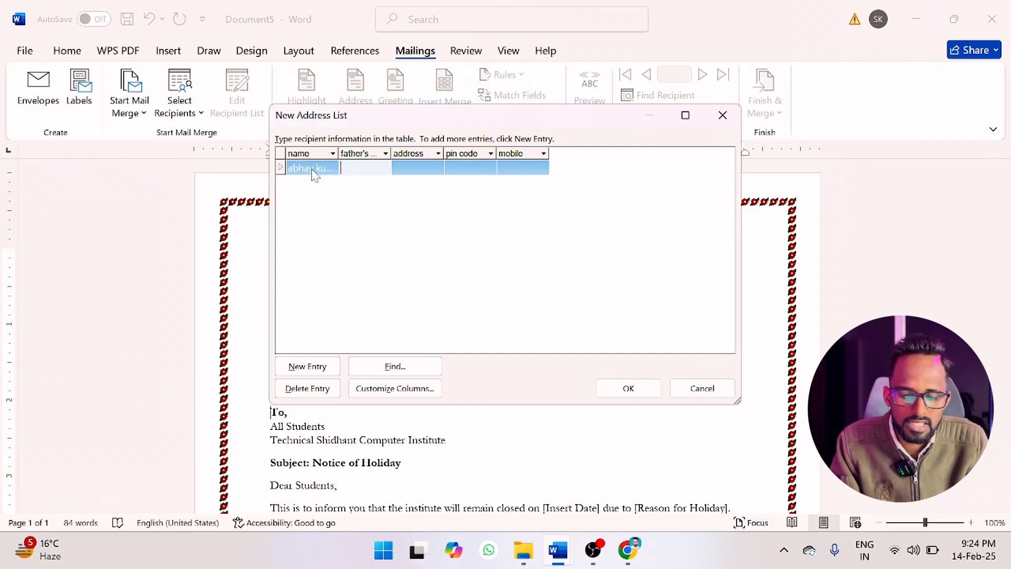
text(xyz)
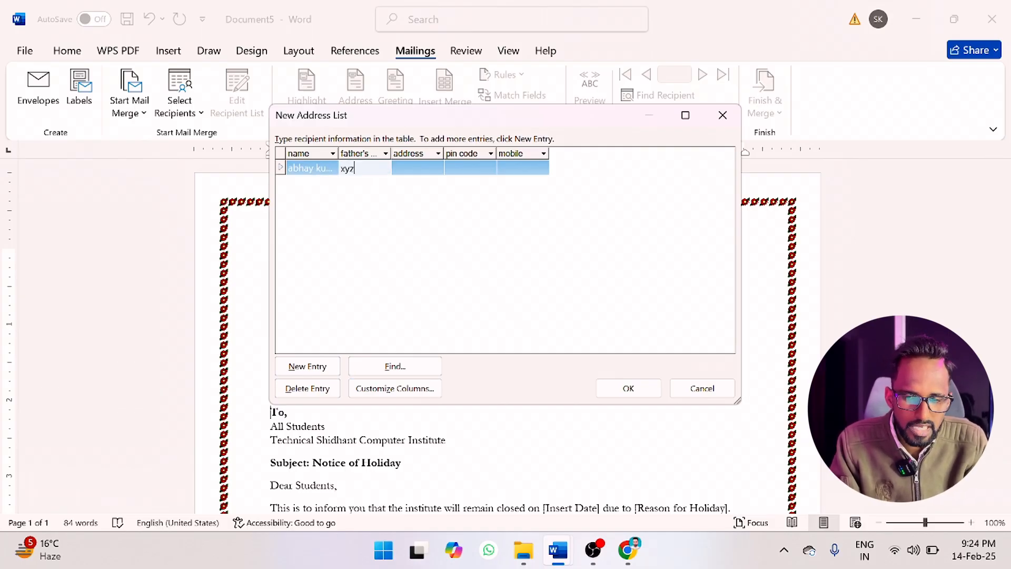
Fill in the first recipient's address, postal code and mobile number.
key(Tab)
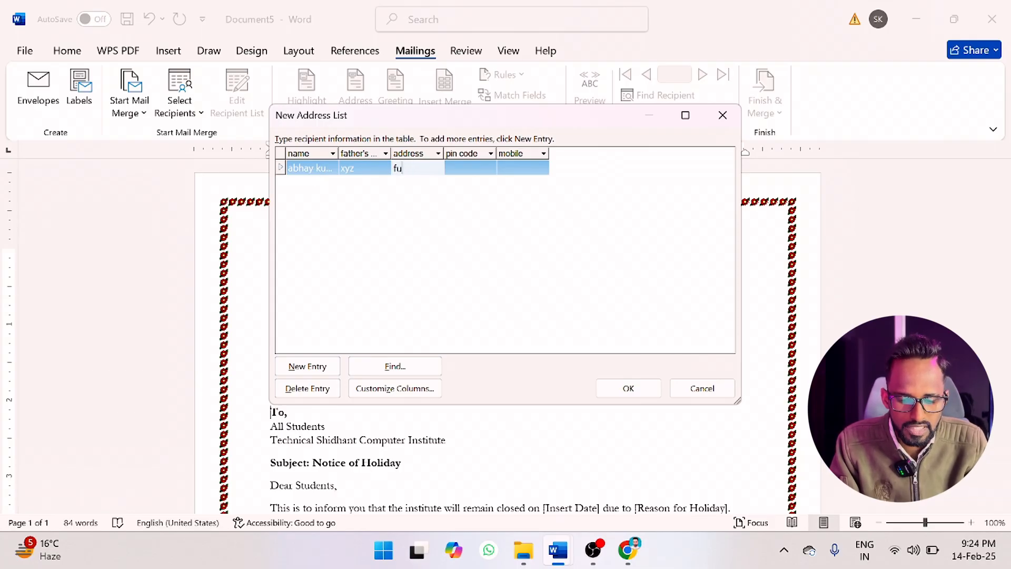
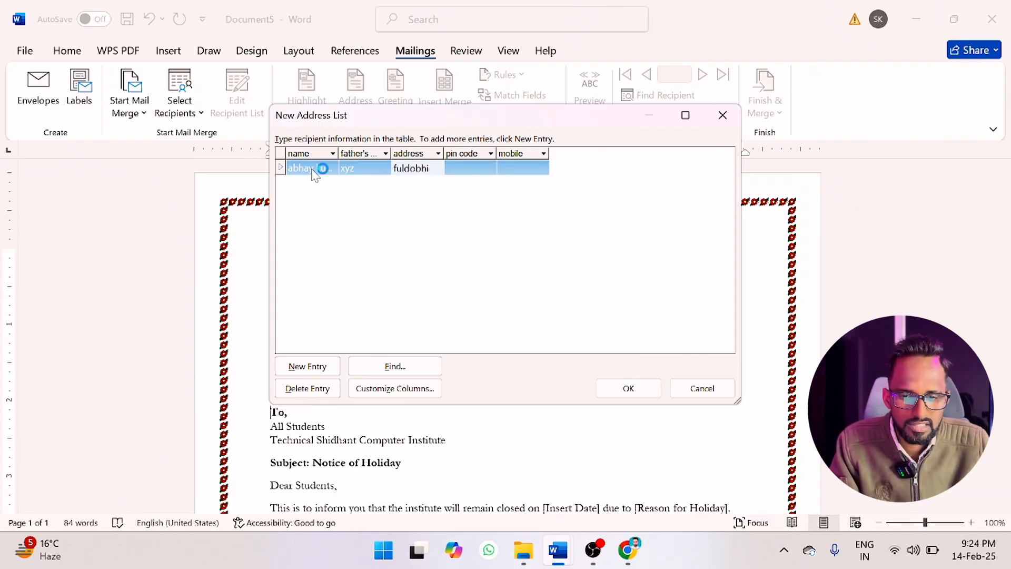
key(Tab)
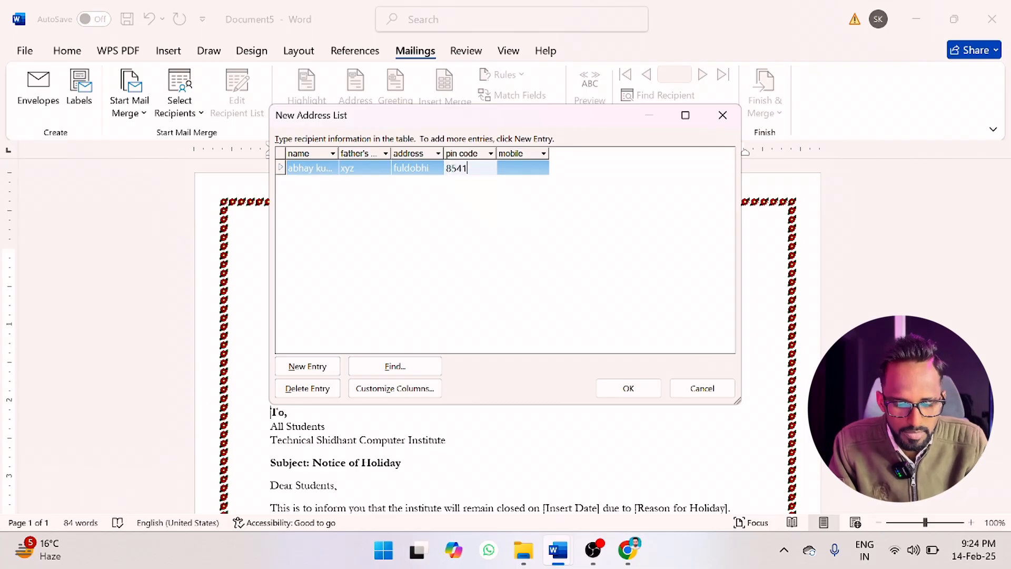
key(Tab)
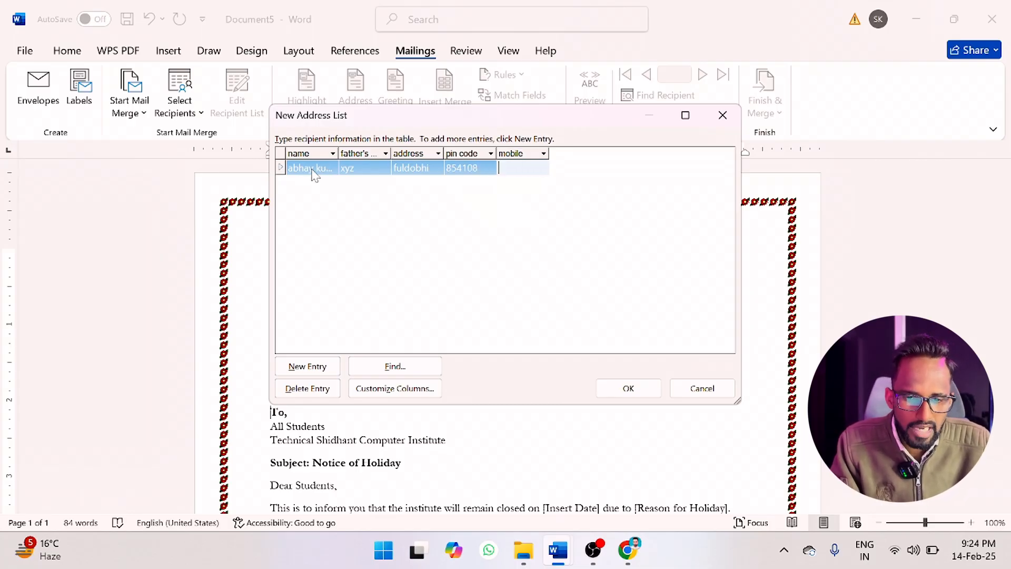
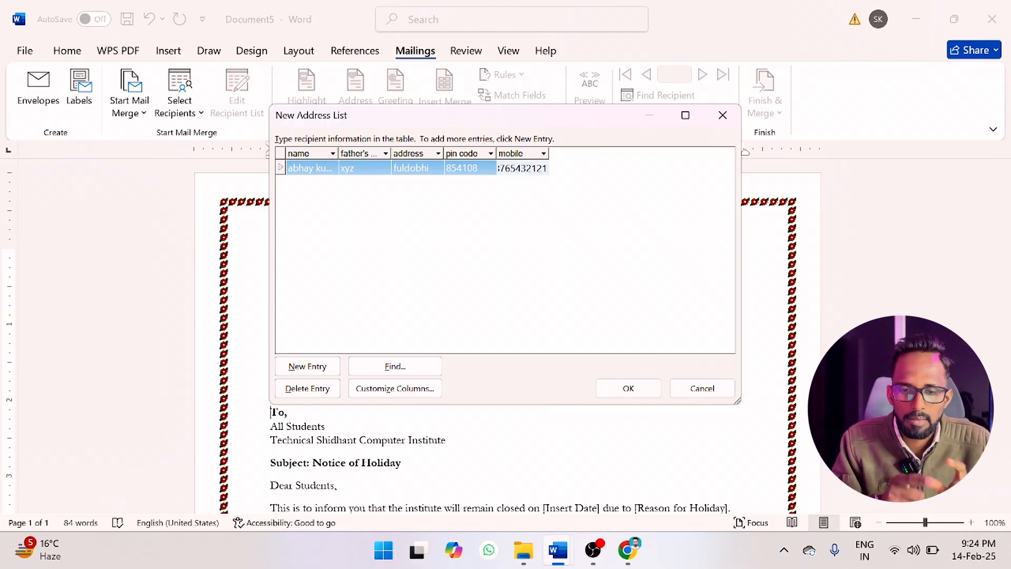
Start a second entry with the recipient's first name and the placeholder "bvh" as the father's name.
key(Tab)
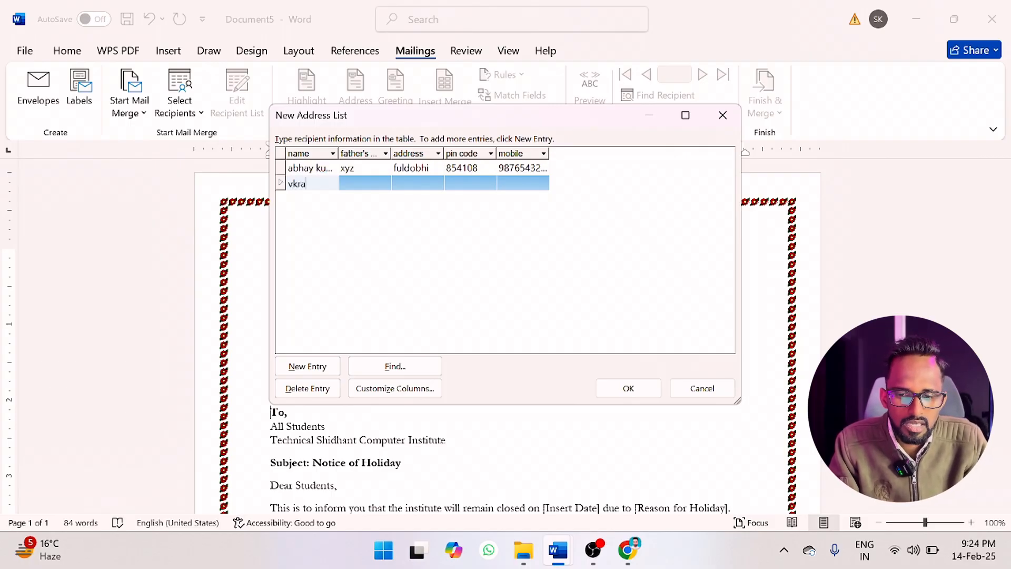
text(vi)
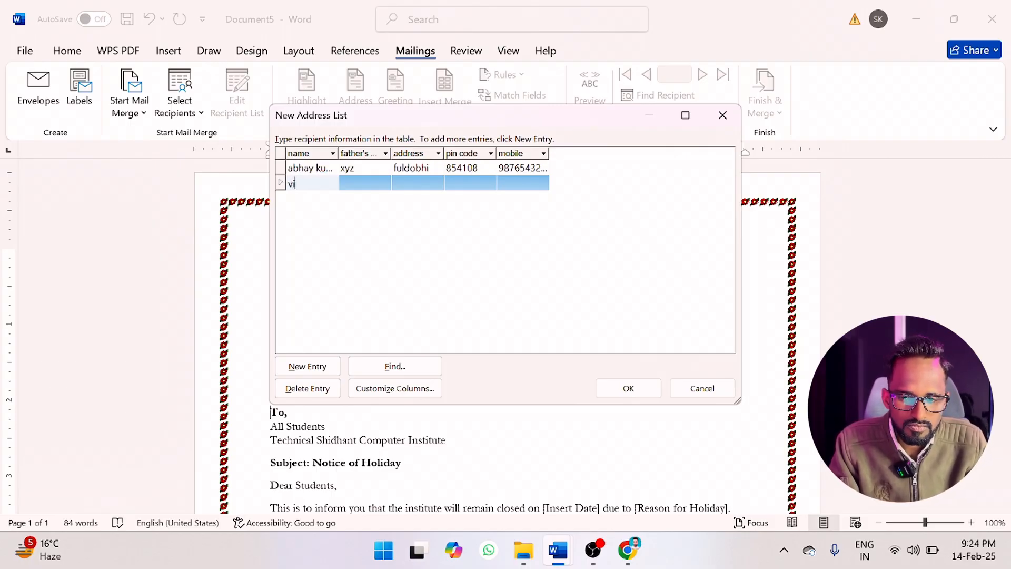
text(kram)
key(Tab)
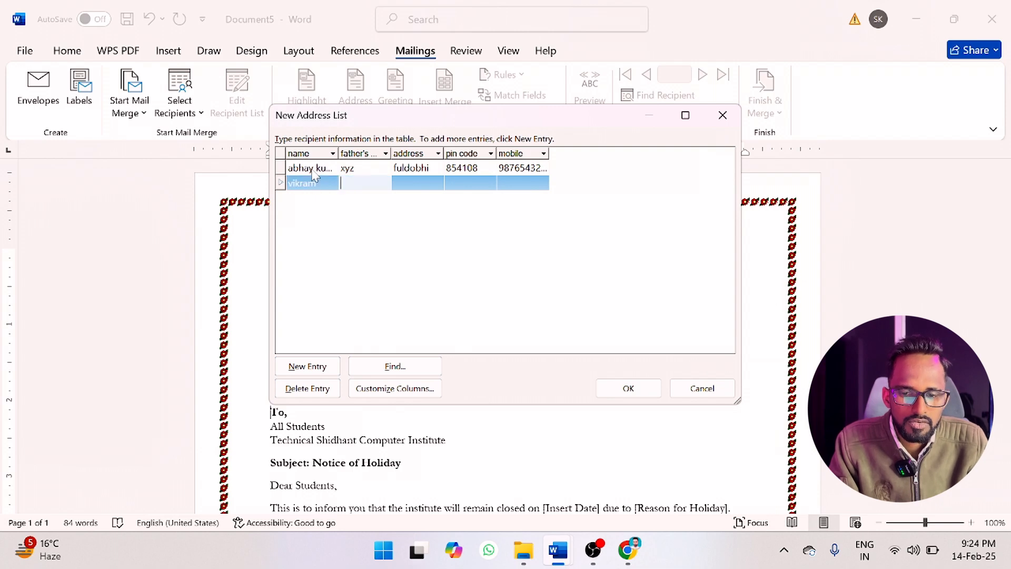
text(bv)
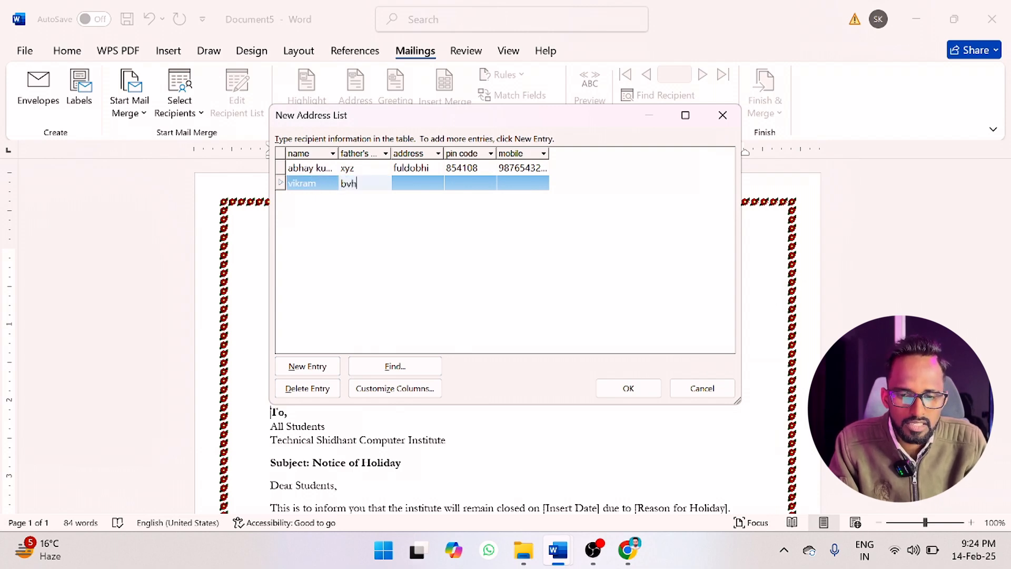
text(h)
Fill in the second recipient's address, postal code and mobile number.
key(Tab)
text(gayar)
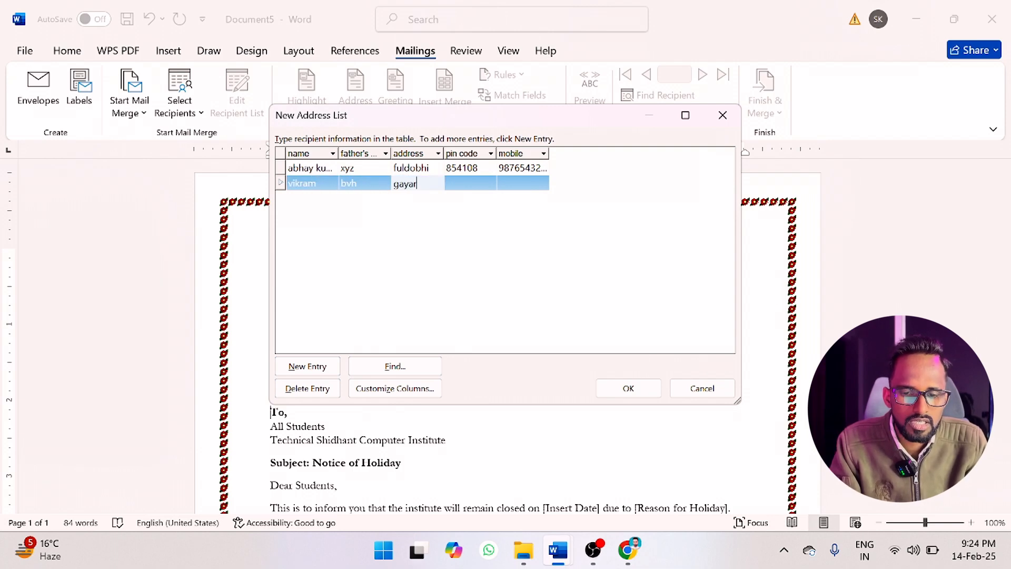
text(ahika)
key(Tab)
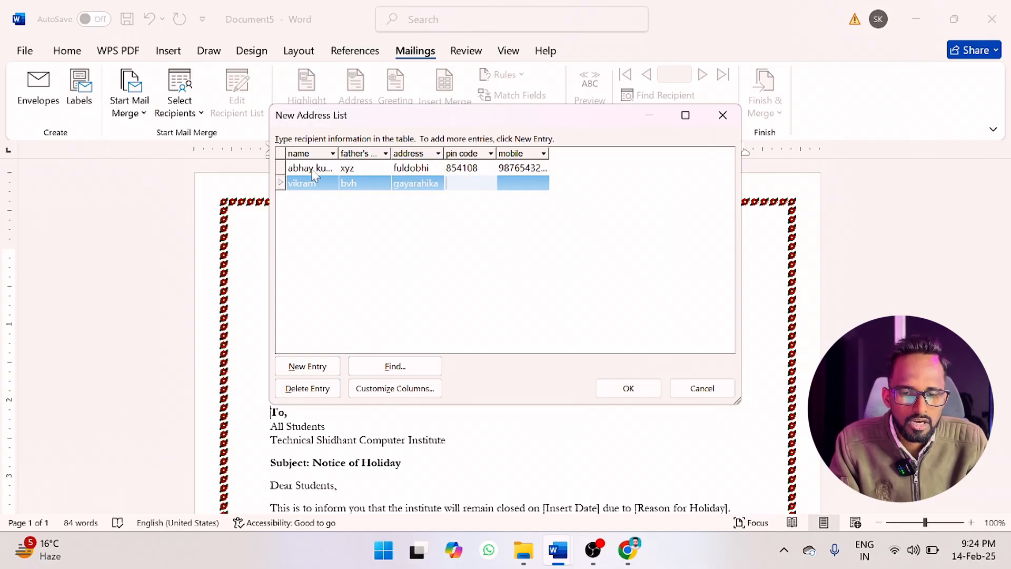
text(854108)
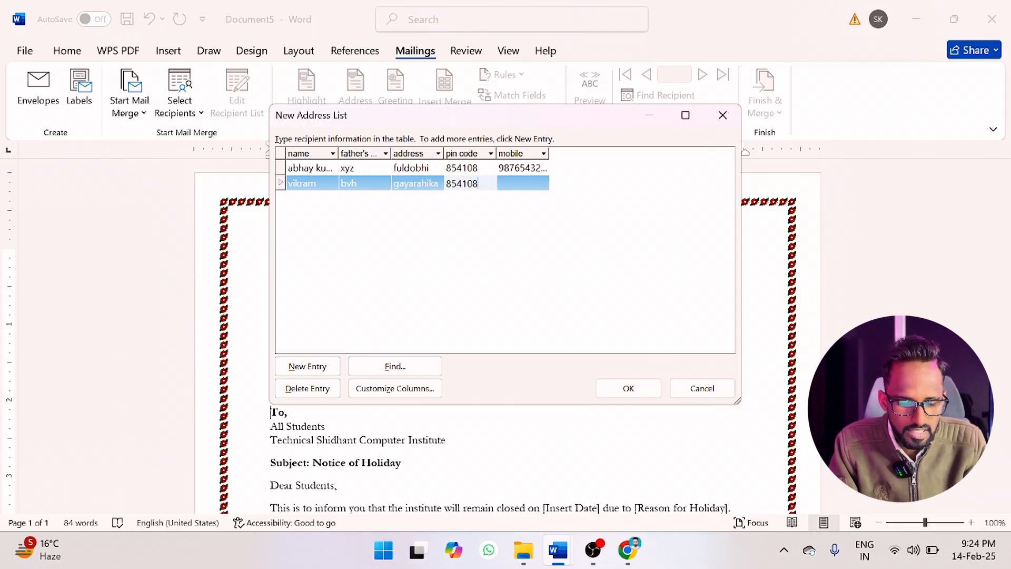
key(Tab)
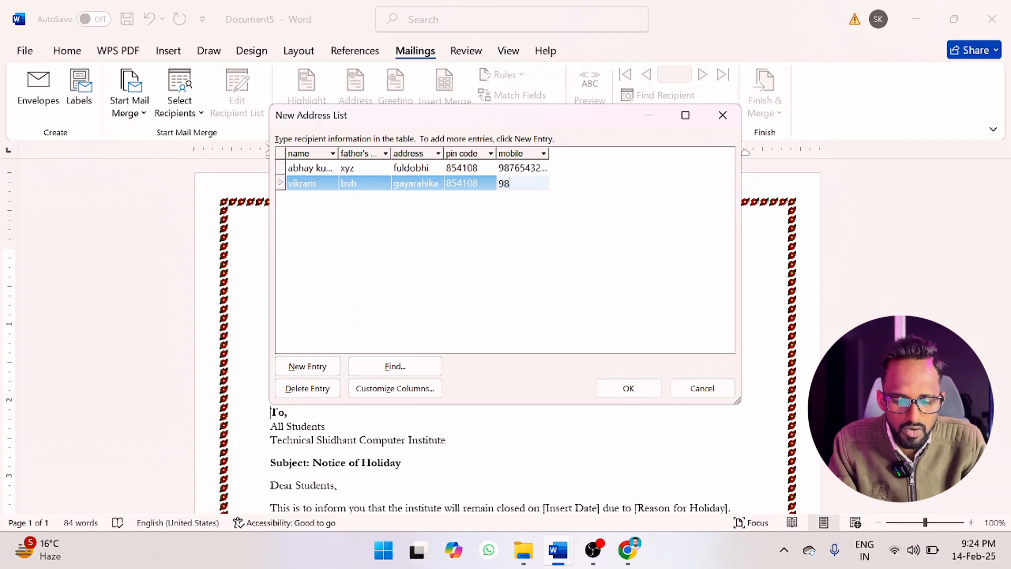
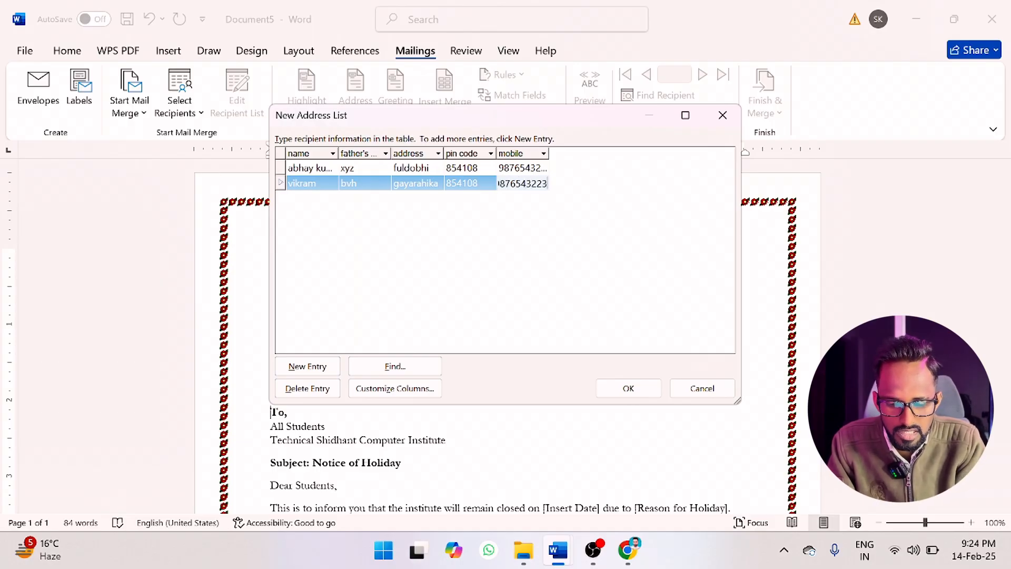
Finish the recipient entries and save the address list to the Desktop as "demo".
key(Tab)
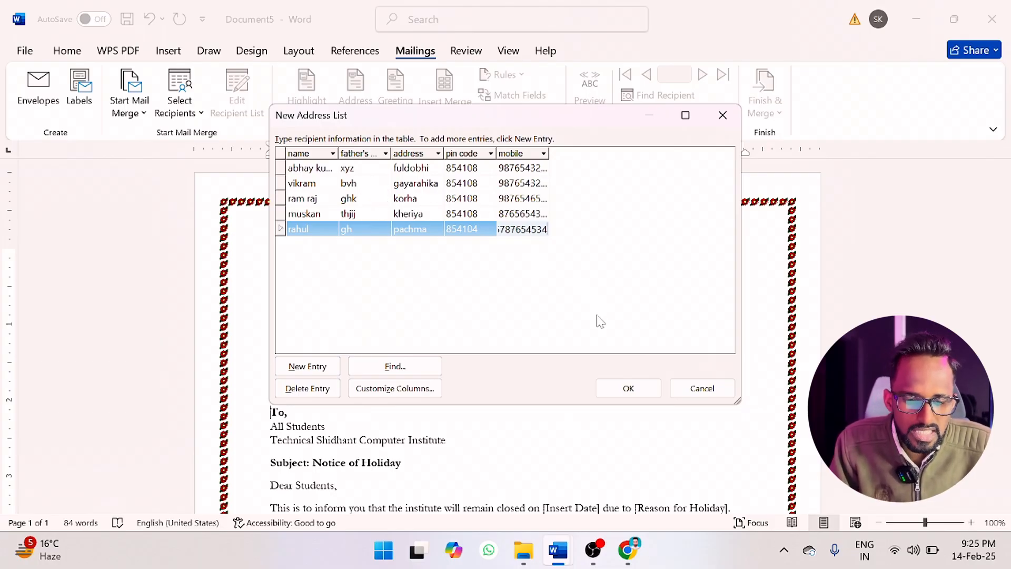
click(625, 390)
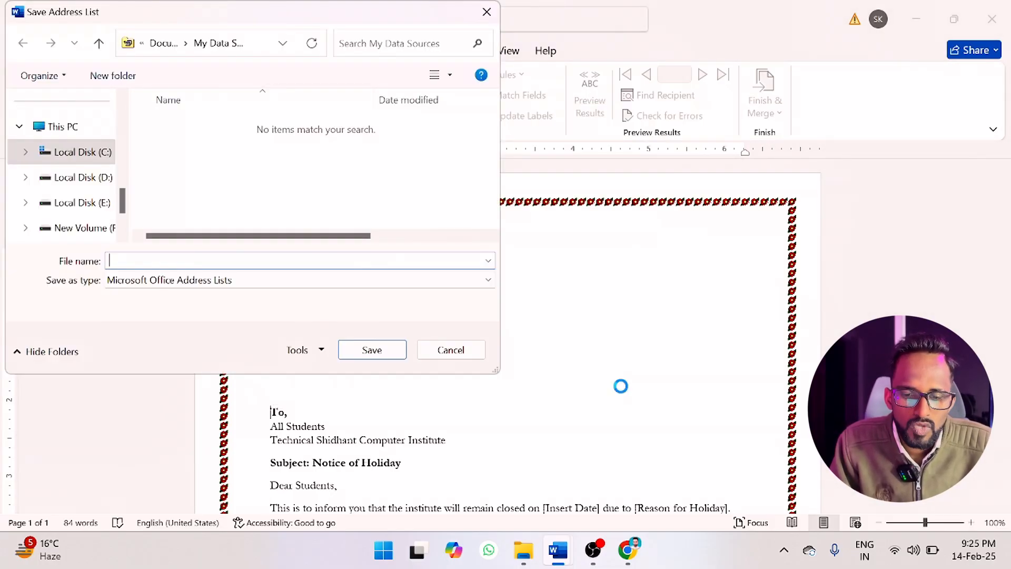
scroll(69, 195, up, 3)
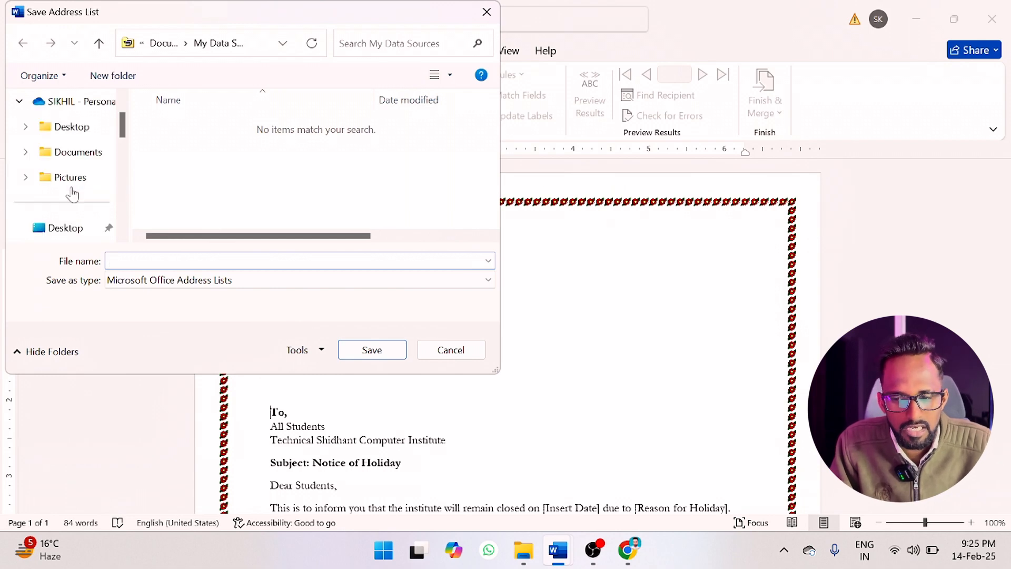
click(66, 227)
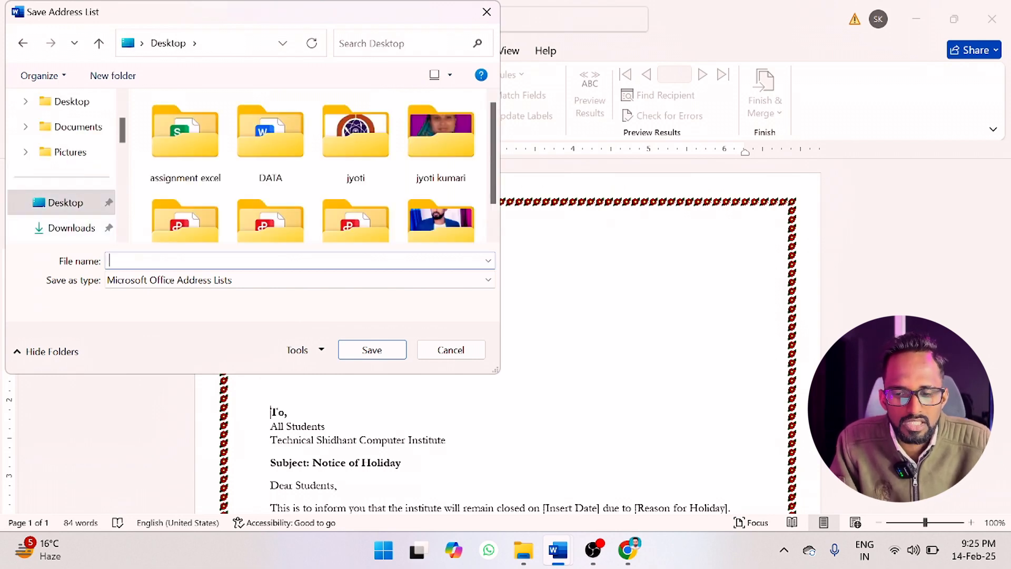
text(demo)
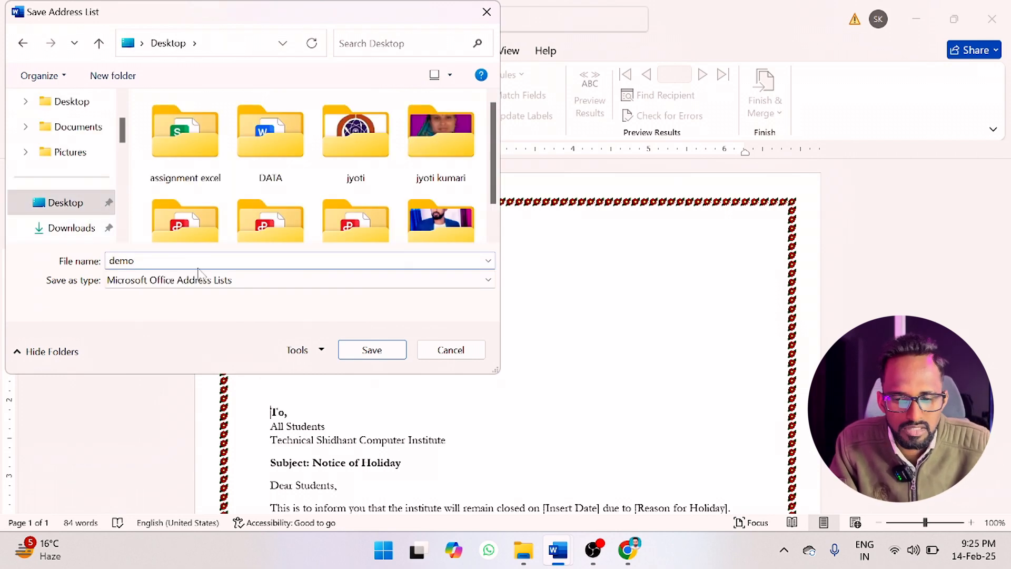
click(181, 279)
click(177, 283)
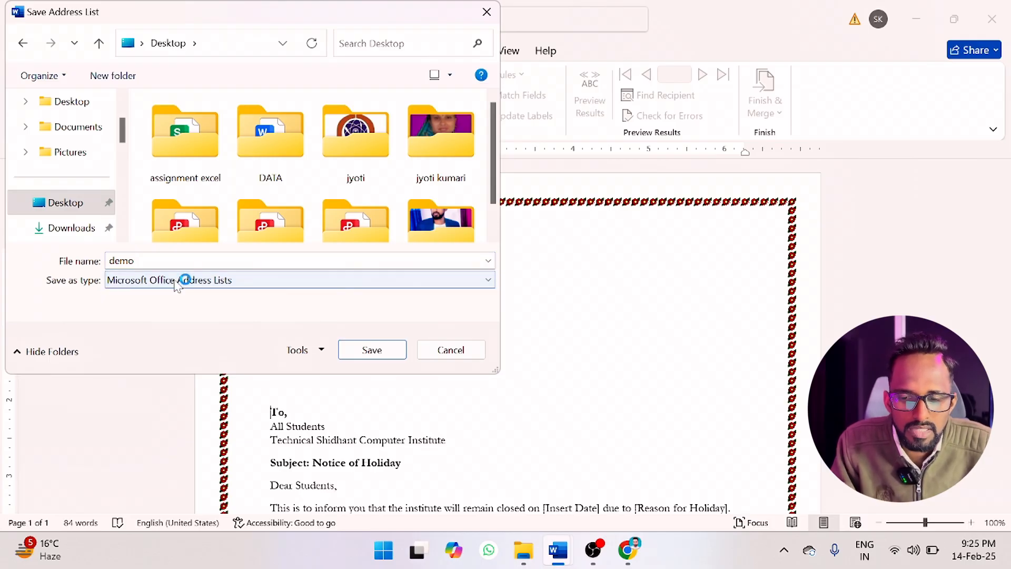
click(373, 350)
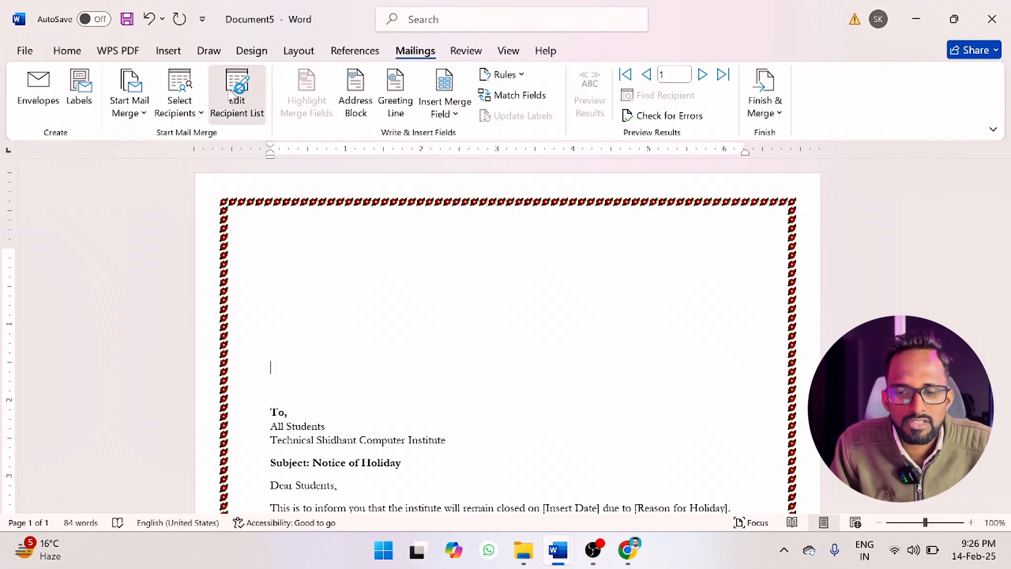
Review the recipients in the saved list, the available merge fields and the notice text.
click(236, 92)
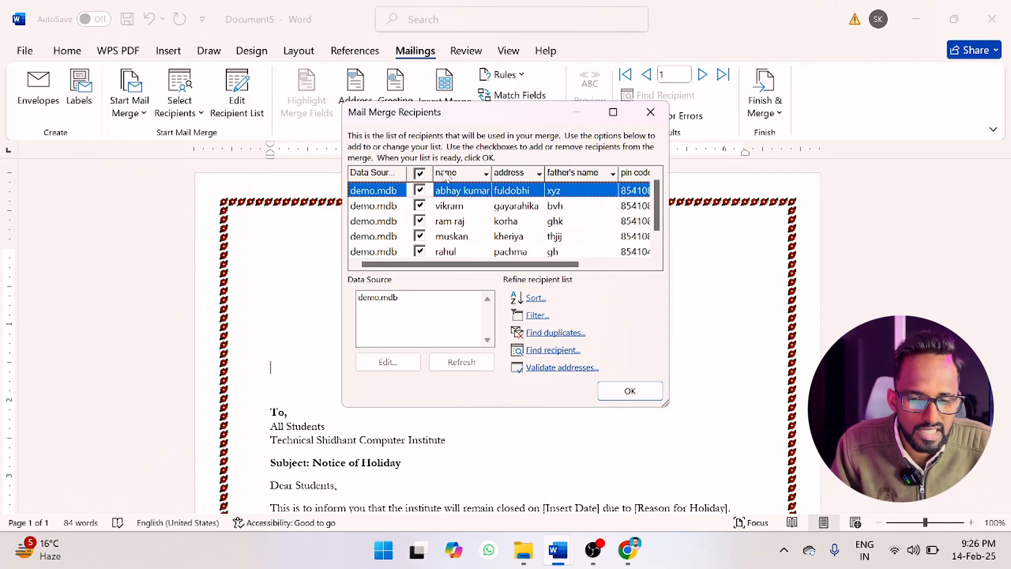
click(630, 391)
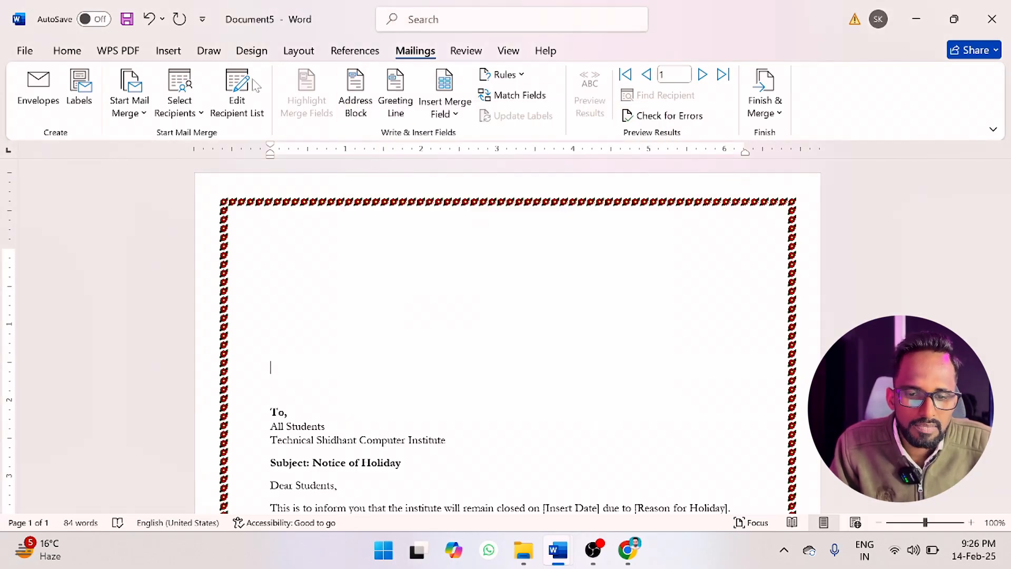
click(443, 121)
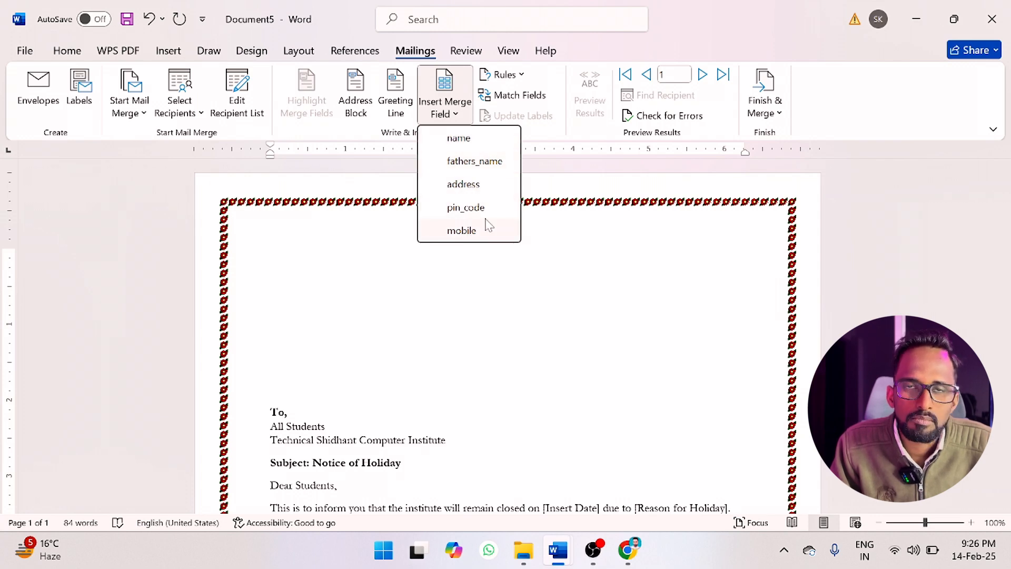
scroll(325, 327, down, 4)
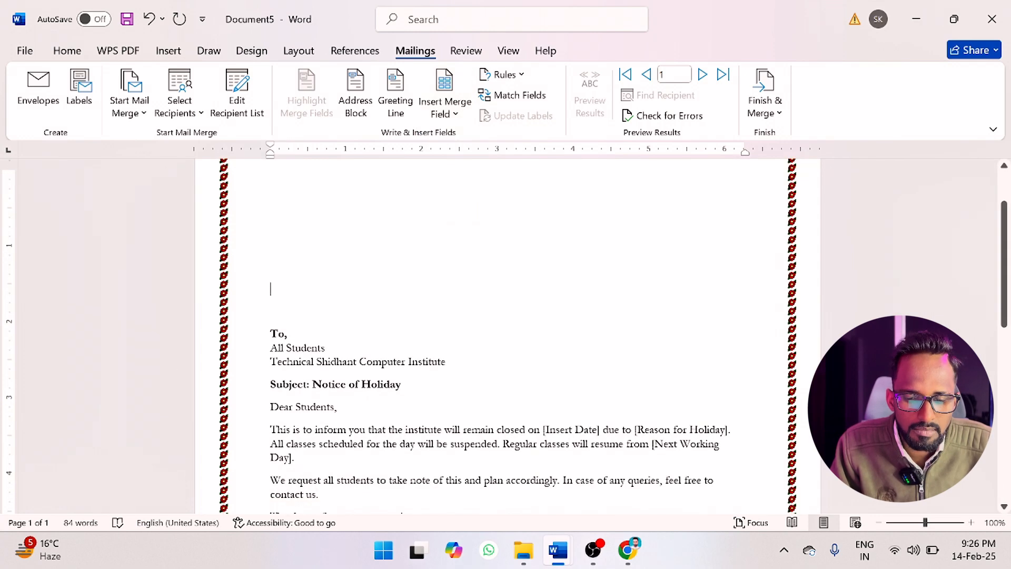
scroll(325, 327, up, 1)
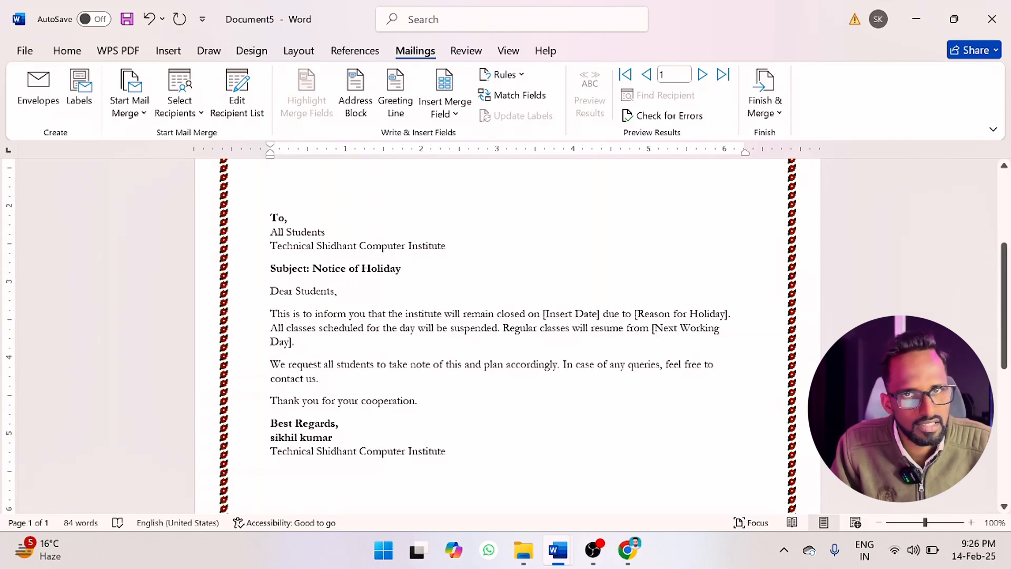
scroll(506, 337, up, 4)
scroll(310, 251, up, 2)
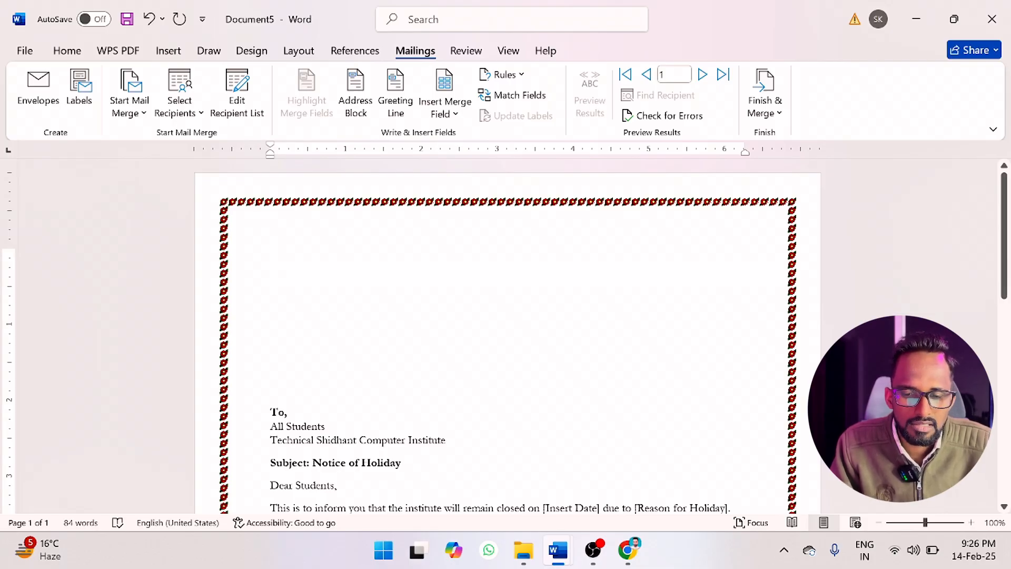
Insert the name and fathers_name merge fields on separate lines at the start of the notice.
click(457, 119)
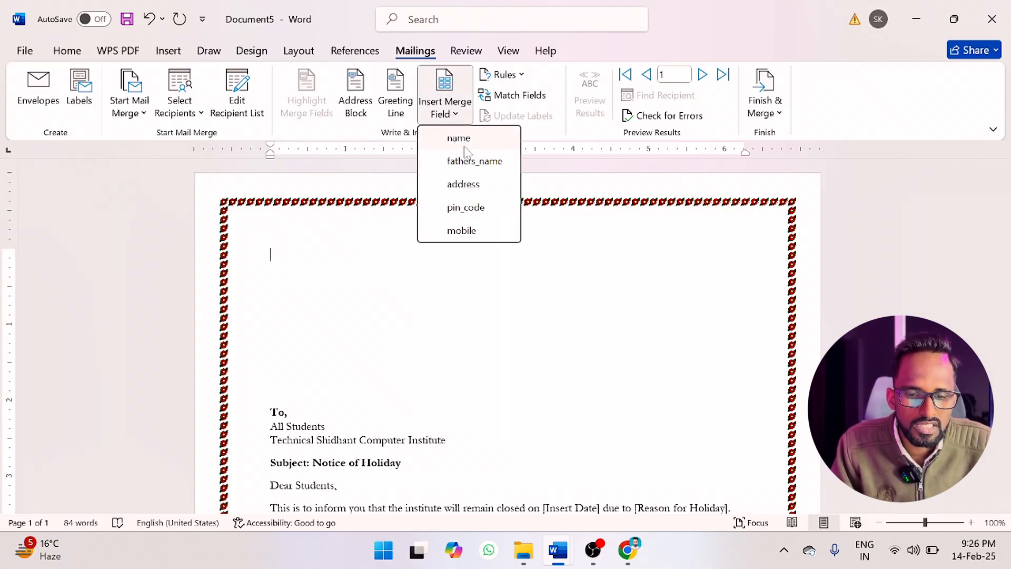
click(460, 138)
key(Return)
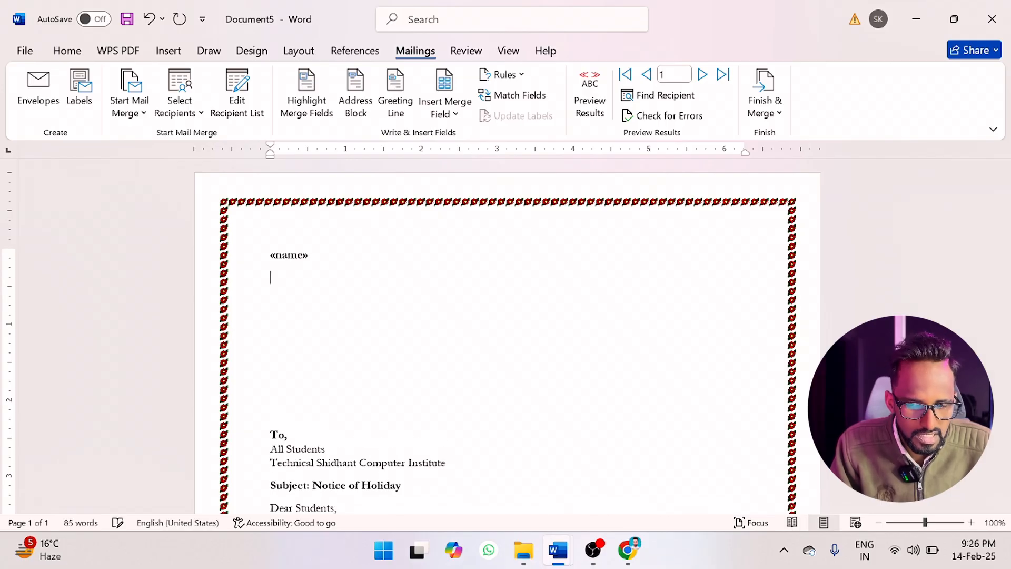
click(448, 113)
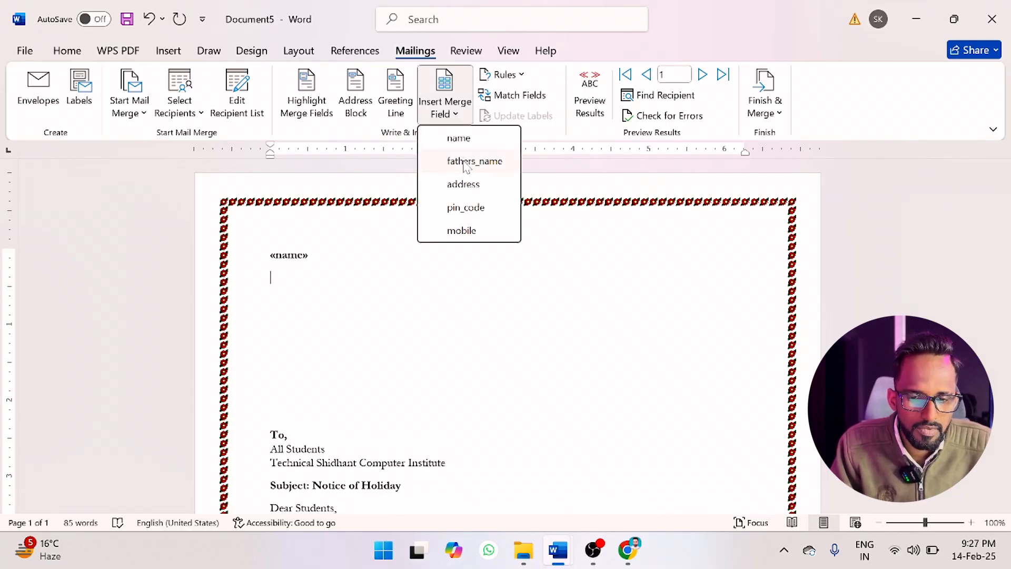
click(467, 161)
key(Return)
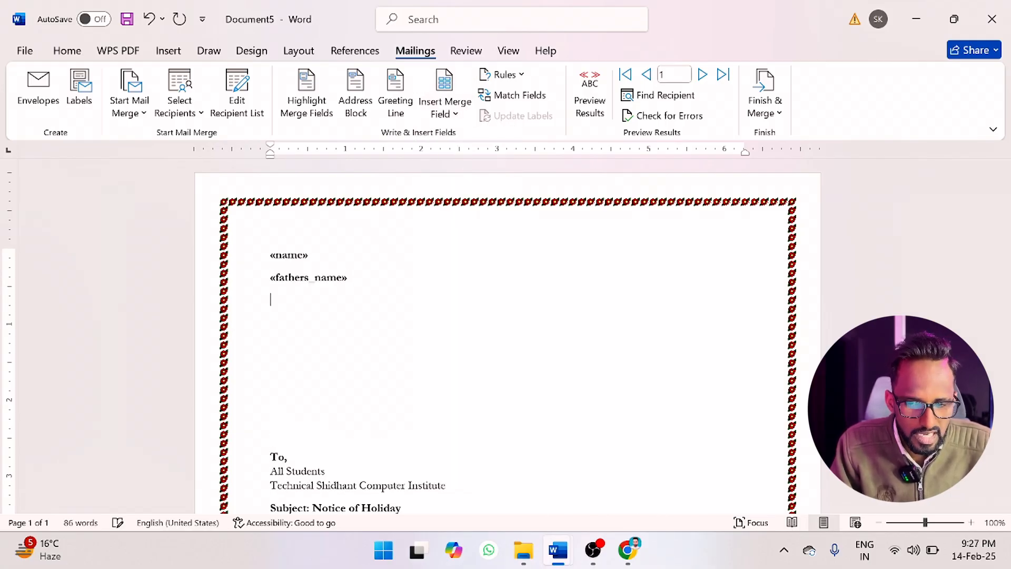
Add the address and pin_code merge fields on separate lines below the fathers_name field.
click(444, 111)
click(464, 184)
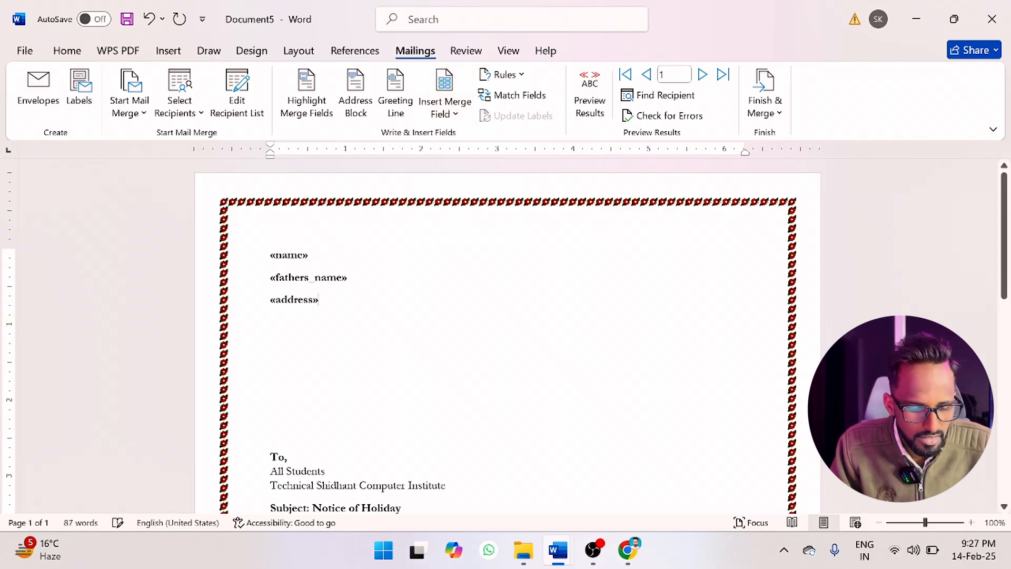
key(Return)
click(451, 114)
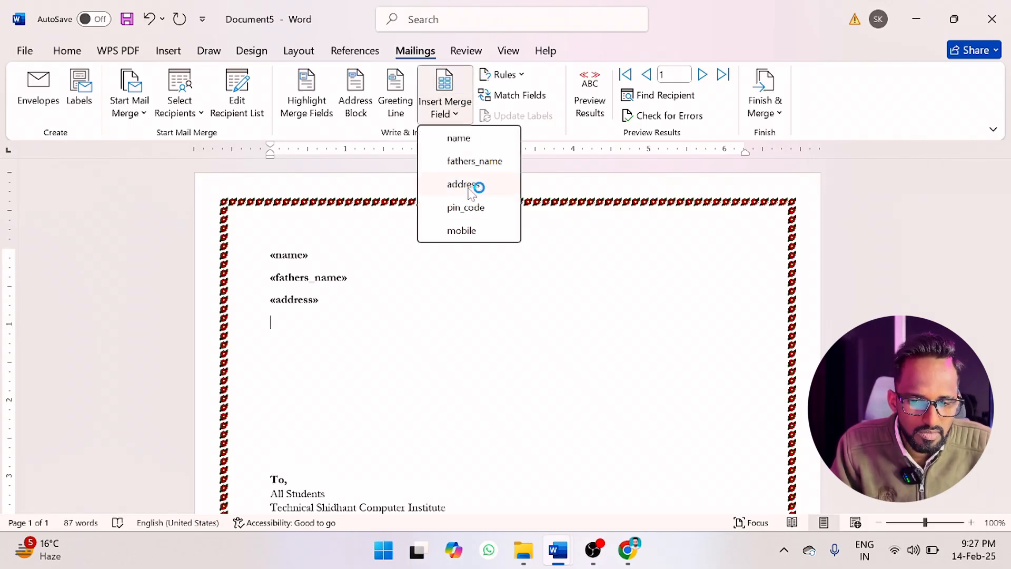
click(468, 208)
click(469, 207)
key(Return)
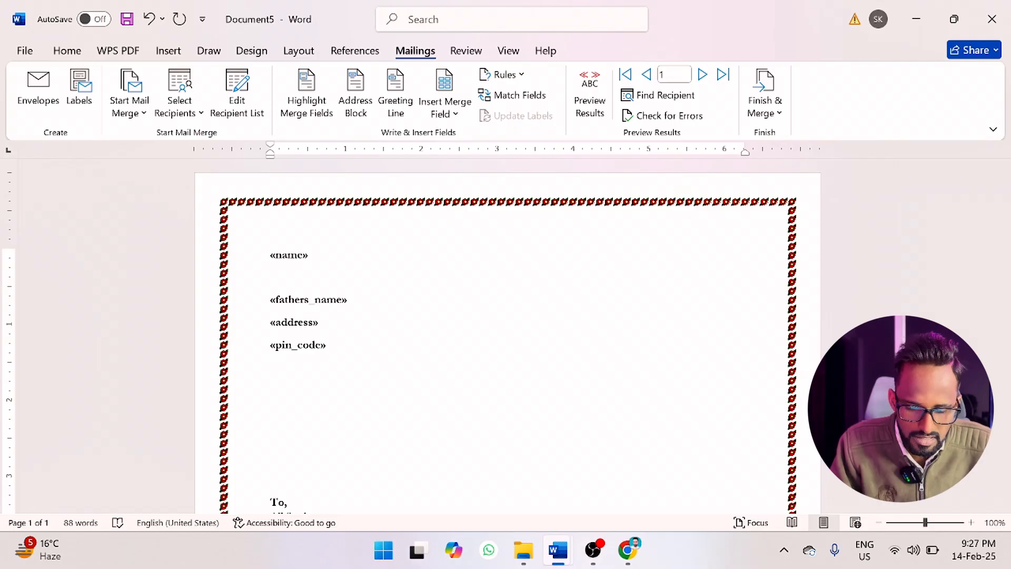
Undo the stray blank line between the name and fathers_name fields.
key(ctrl+a)
click(308, 289)
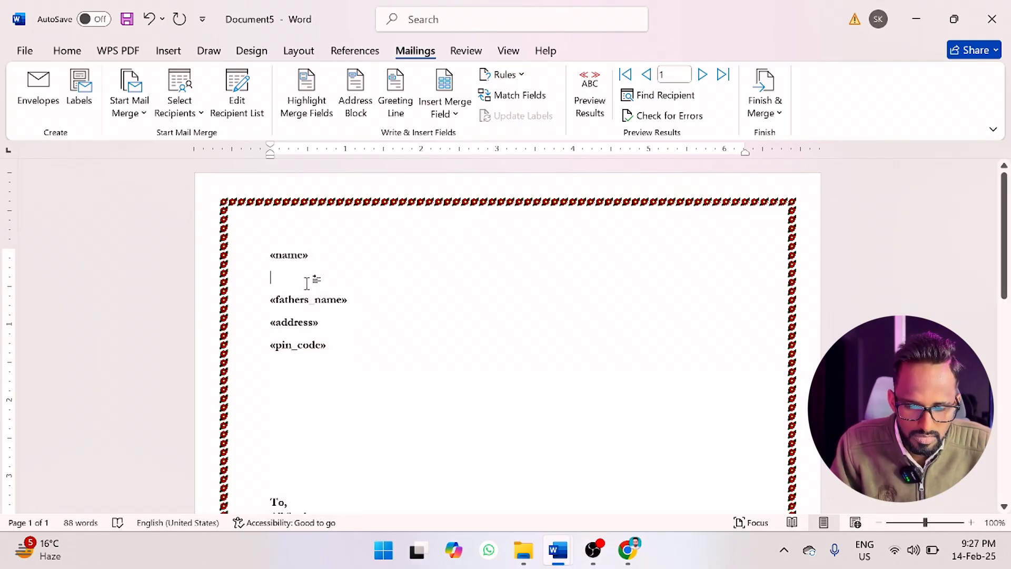
key(ctrl+a)
key(ctrl+z)
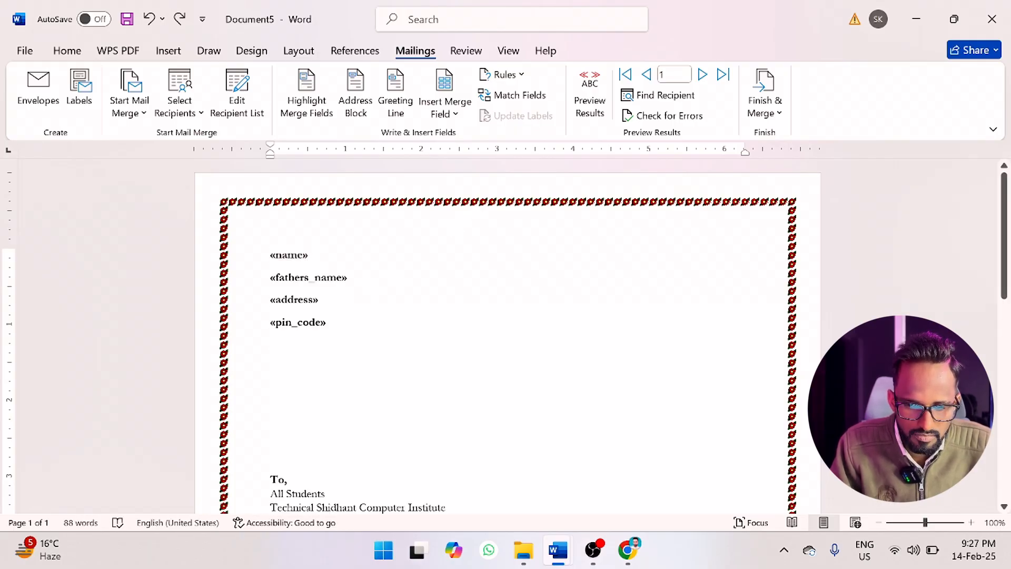
Insert the mobile merge field on a new line below the pin_code field.
click(328, 323)
key(Return)
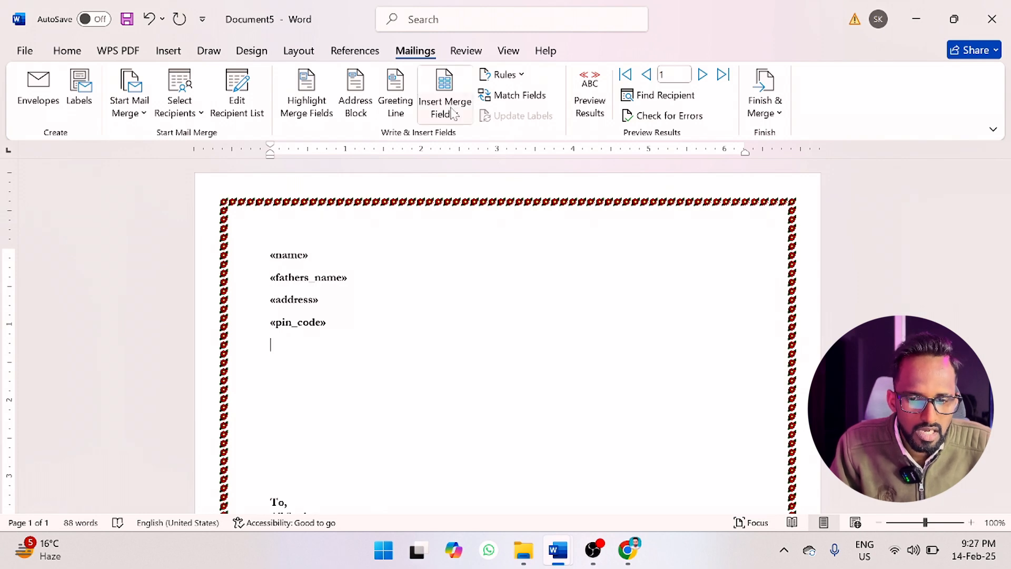
click(452, 111)
click(471, 230)
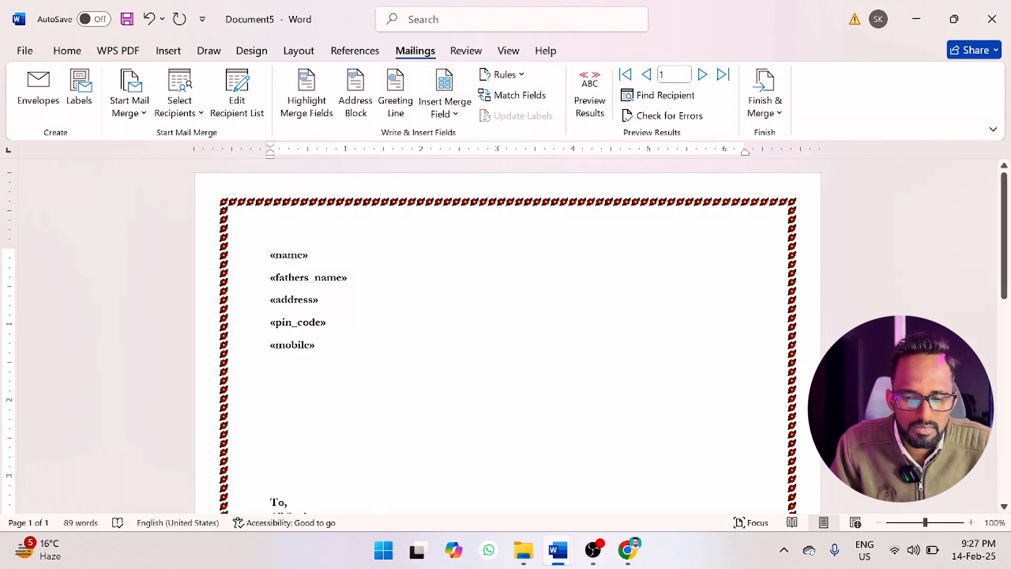
Delete the surplus blank lines between the mobile field and the "To," line, keeping one.
scroll(508, 336, down, 2)
key(BackSpace)
key(BackSpace)
key(BackSpace)
key(BackSpace)
key(BackSpace)
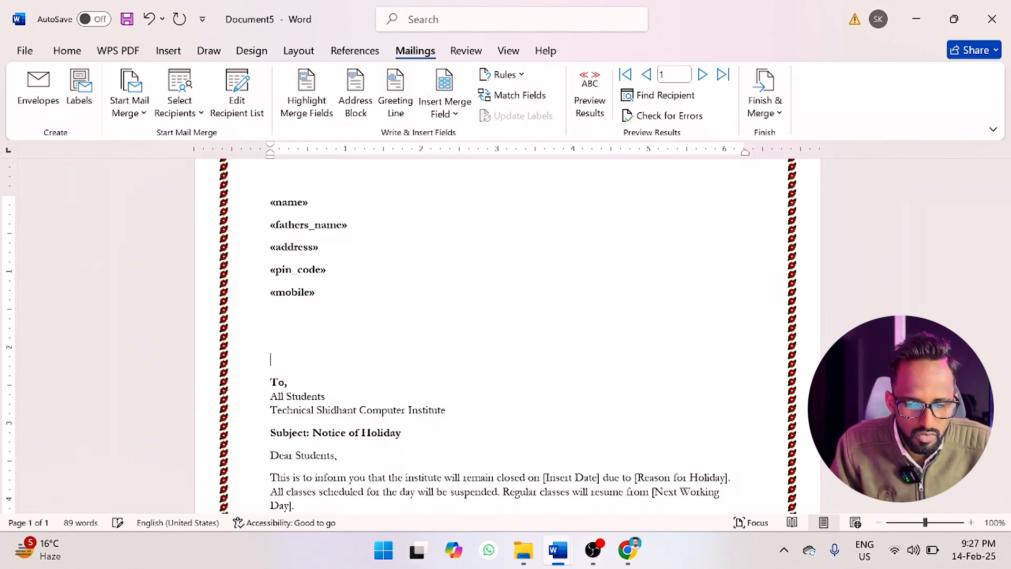
scroll(507, 335, up, 2)
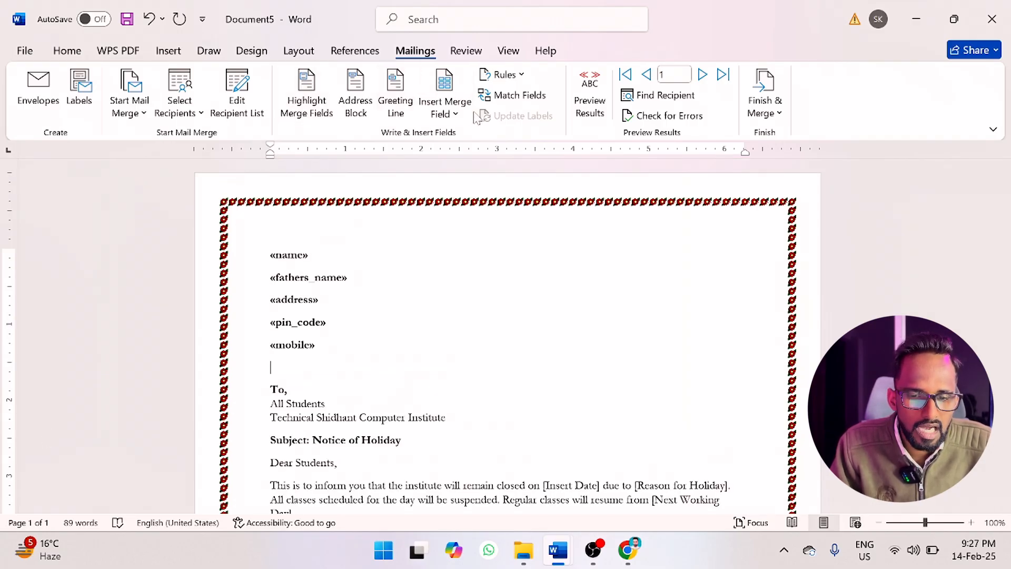
Clear the "Dear Students," salutation below the subject, leaving an empty line in its place.
click(456, 114)
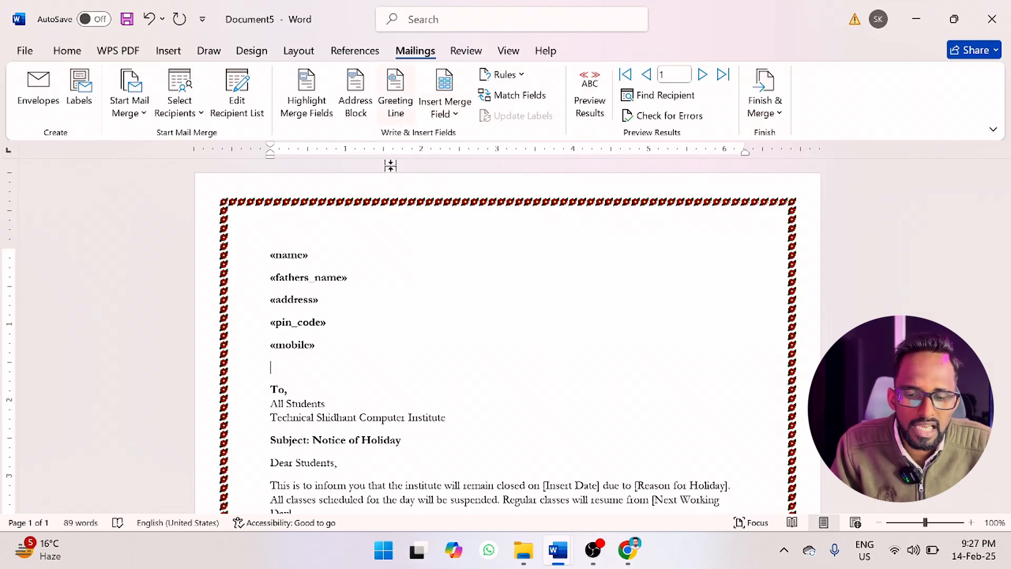
scroll(391, 166, down, 2)
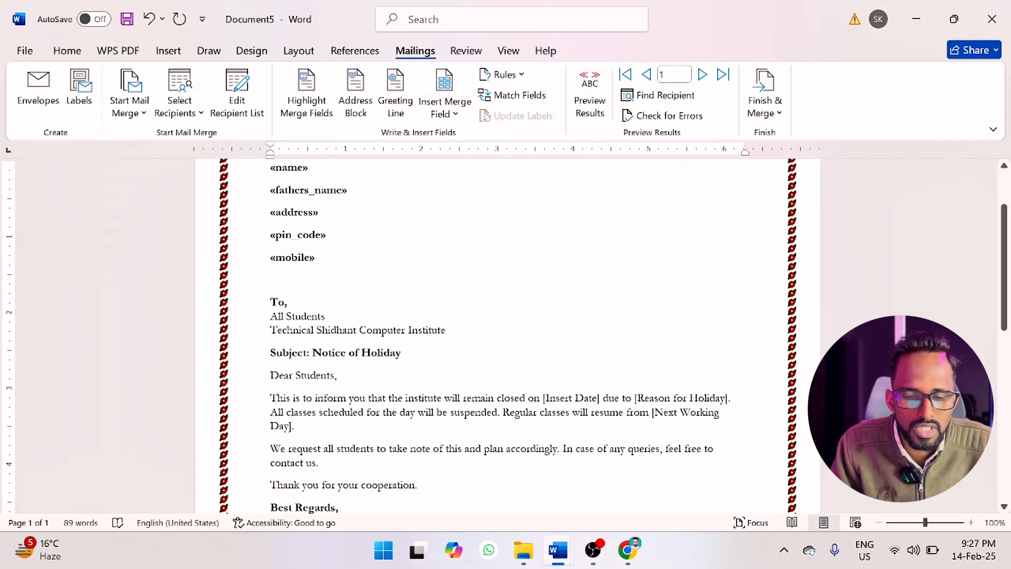
triple_click(295, 375)
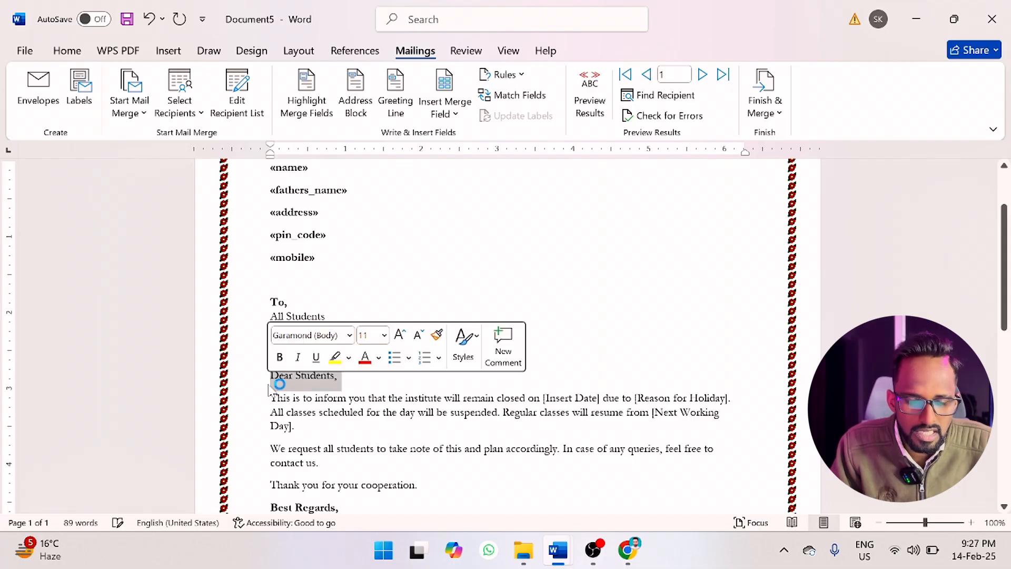
key(BackSpace)
key(Return)
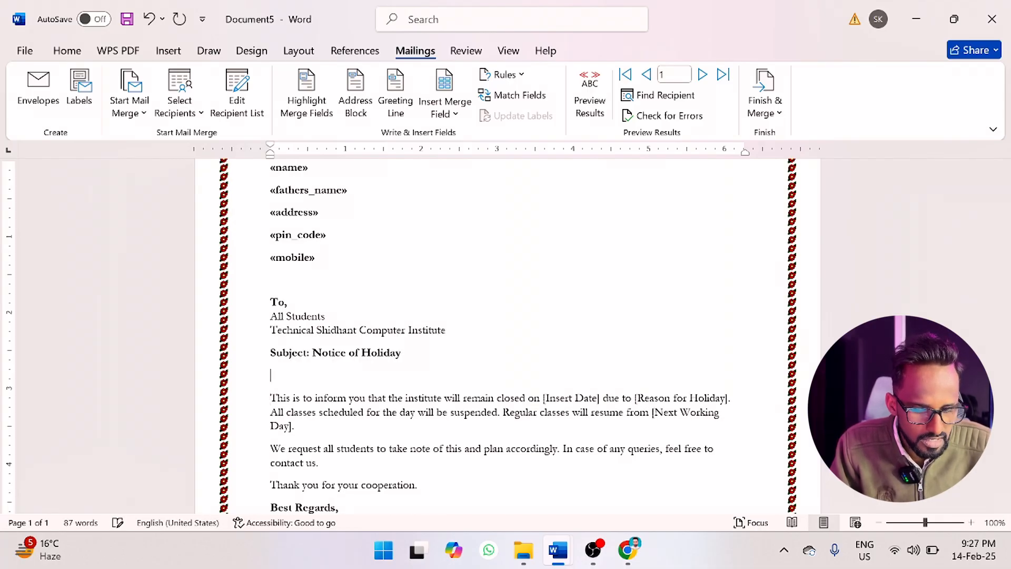
Try a greeting line with "Dear Sir or Madam," for invalid recipient names, cancel it and restore the deleted salutation.
click(446, 112)
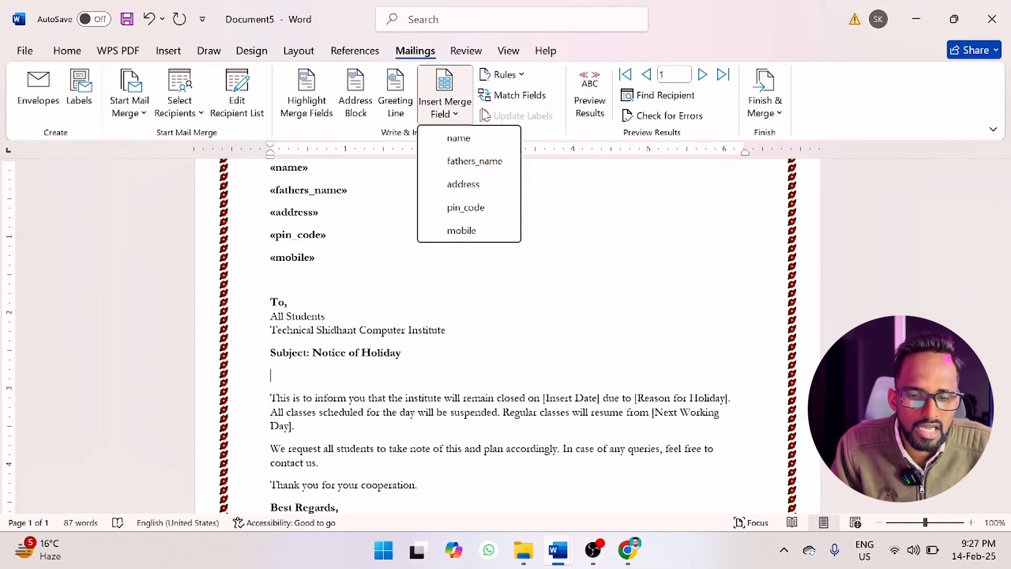
click(443, 113)
click(403, 108)
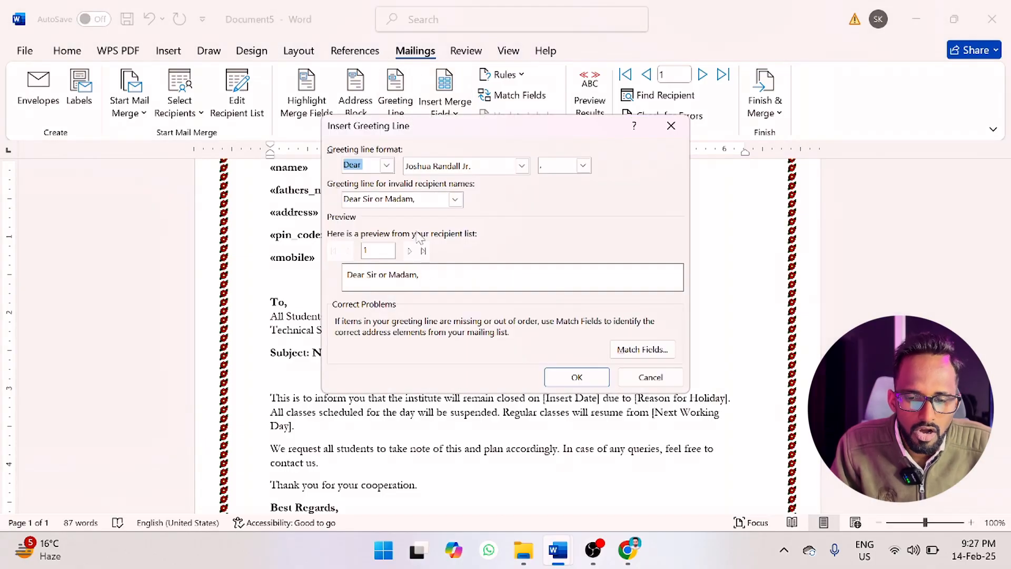
click(456, 200)
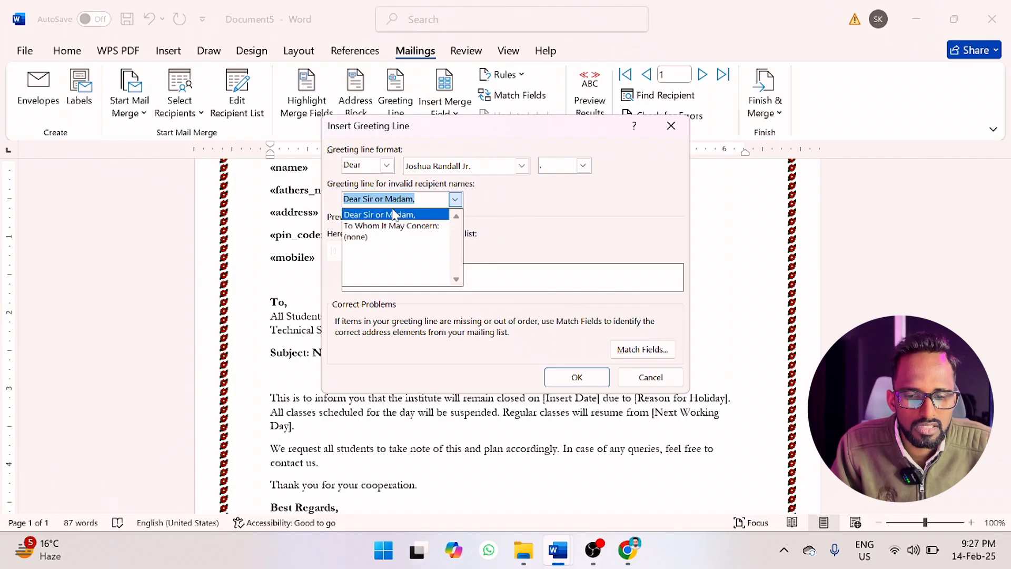
click(391, 214)
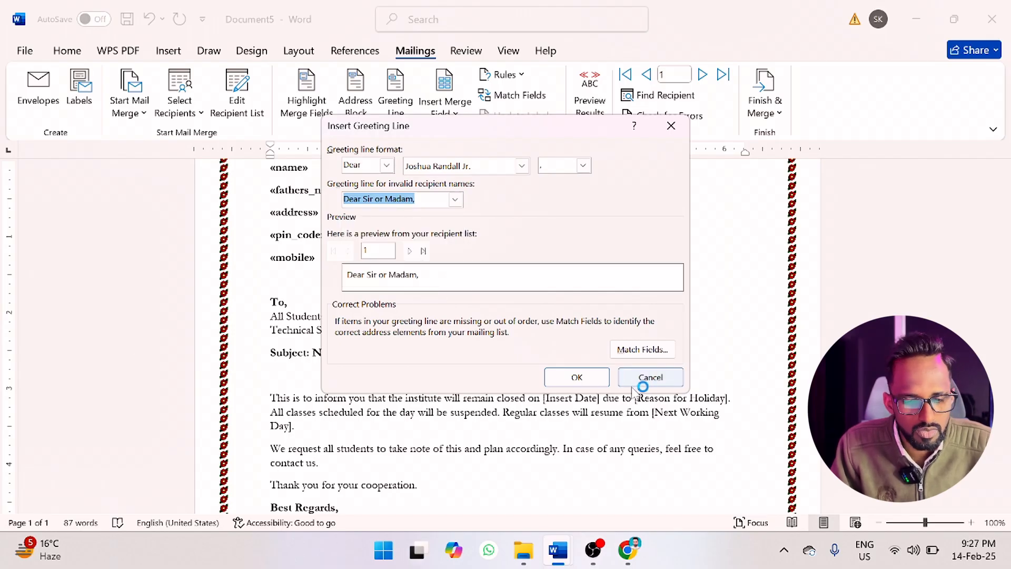
click(650, 377)
key(ctrl+z)
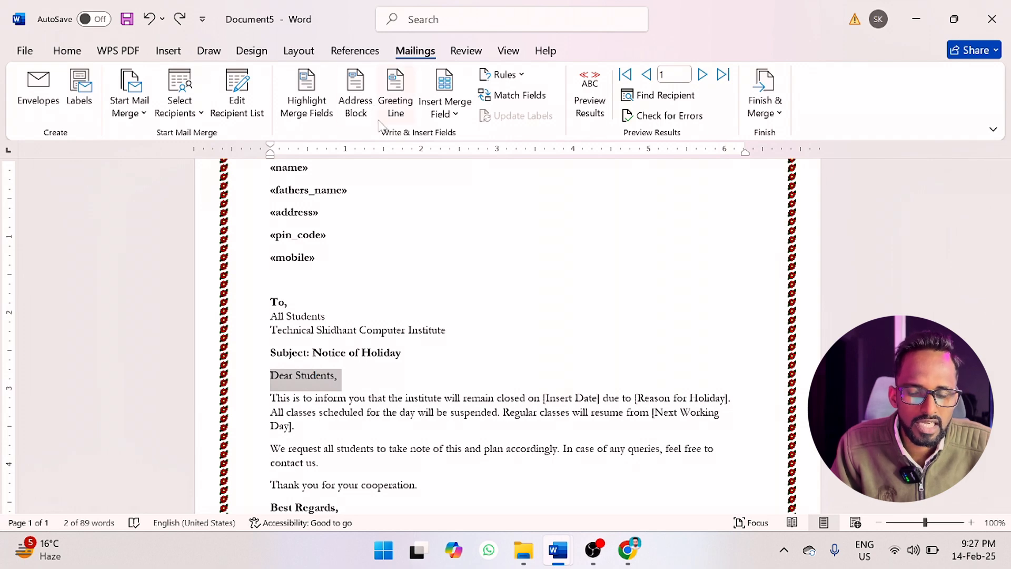
Preview the merge results and step through the recipient records up to record 5, returning to record 2.
scroll(505, 338, up, 2)
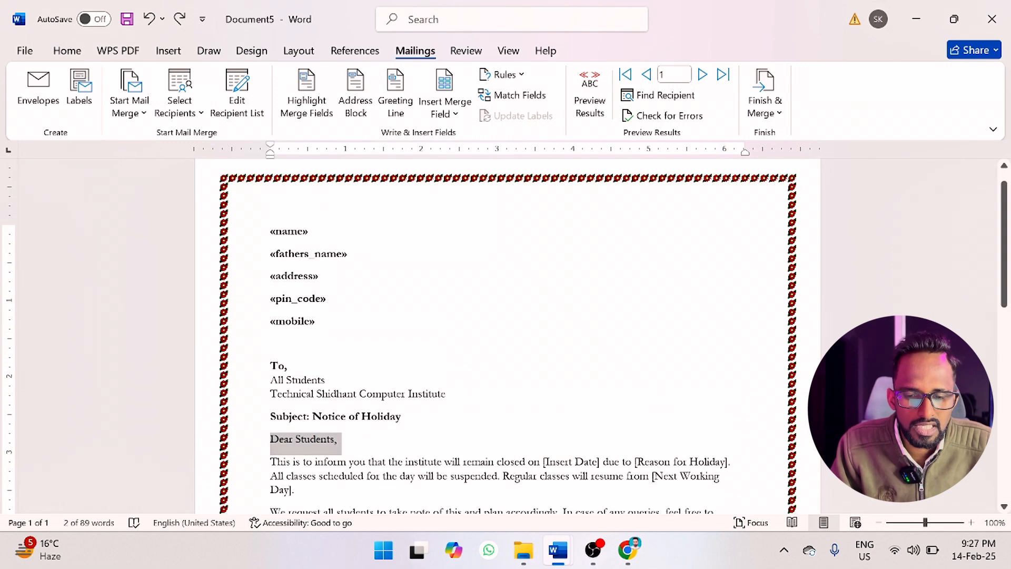
click(589, 109)
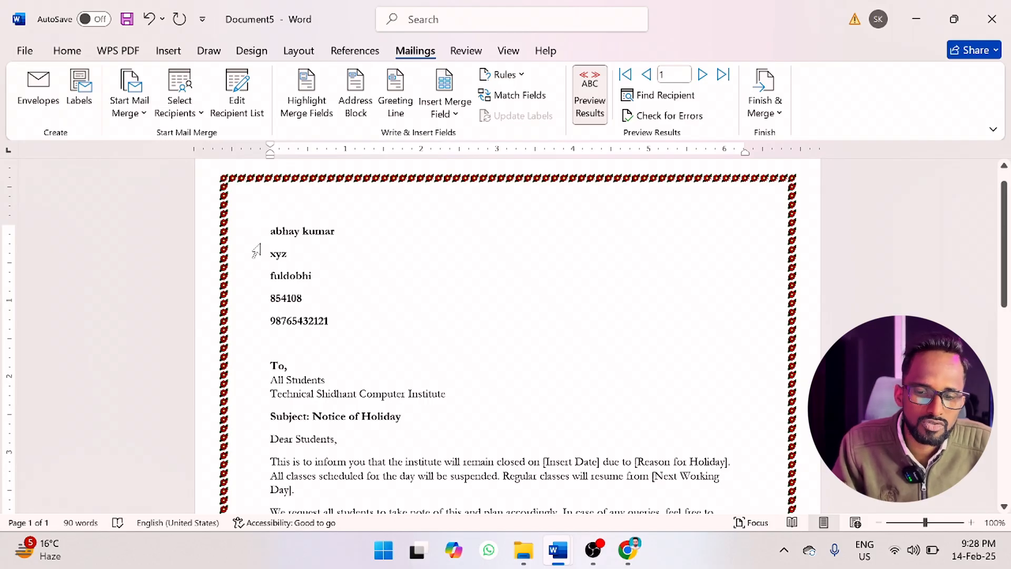
click(702, 74)
click(702, 75)
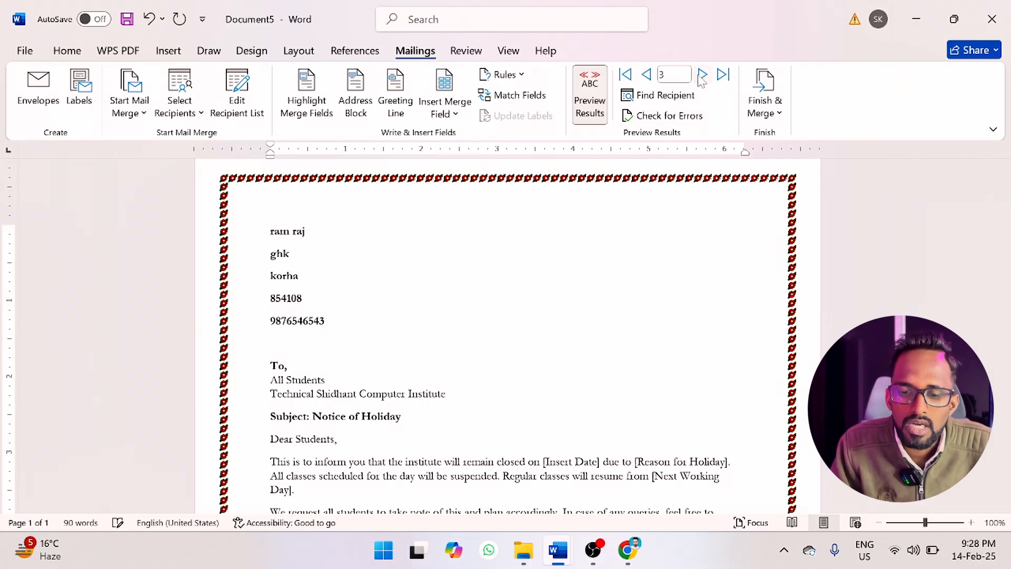
click(702, 75)
click(702, 74)
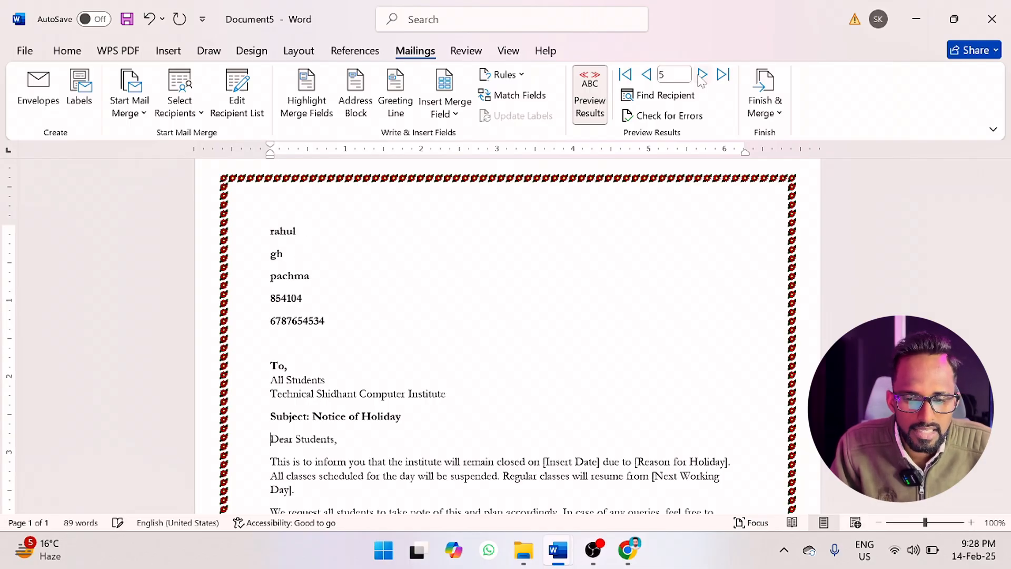
click(647, 75)
click(646, 74)
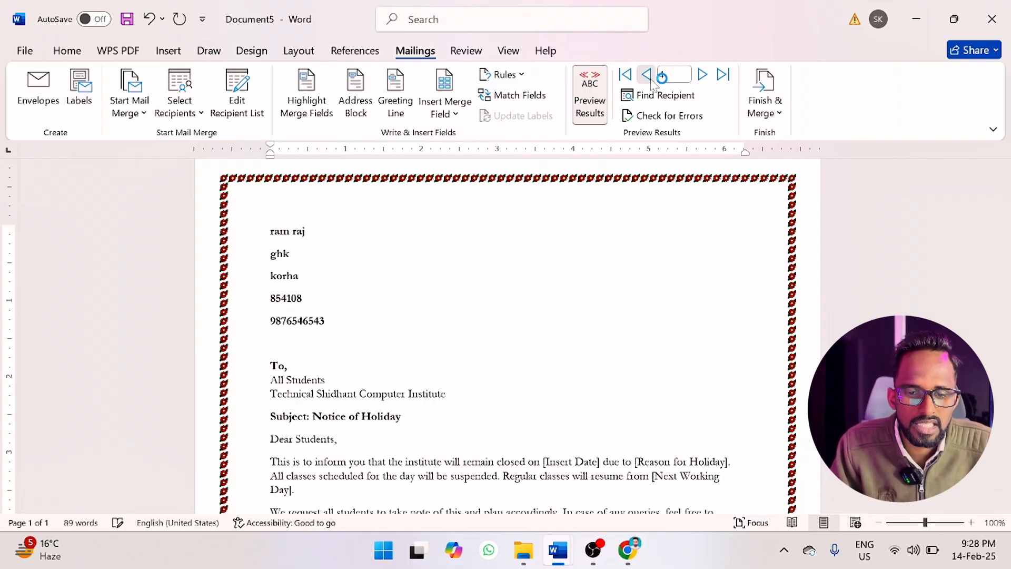
click(647, 75)
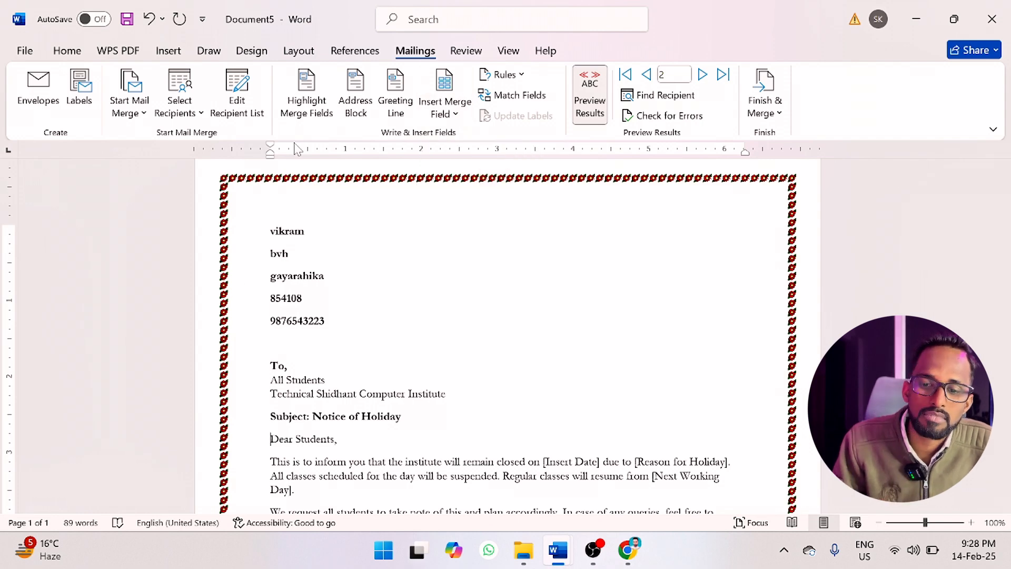
Turn on merge field highlighting and insert the name field on a new line below the letter's closing signature.
click(309, 115)
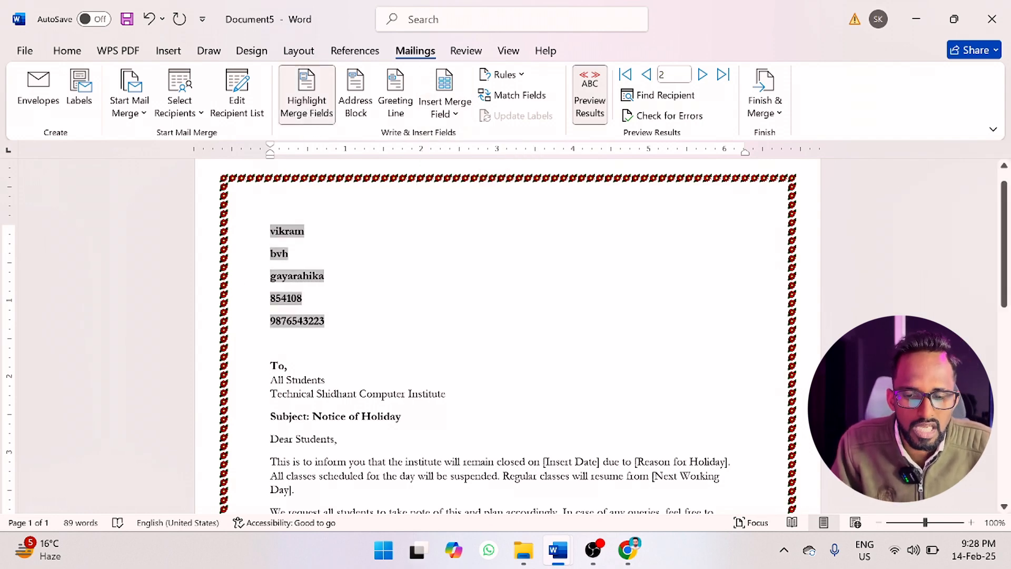
scroll(506, 337, down, 5)
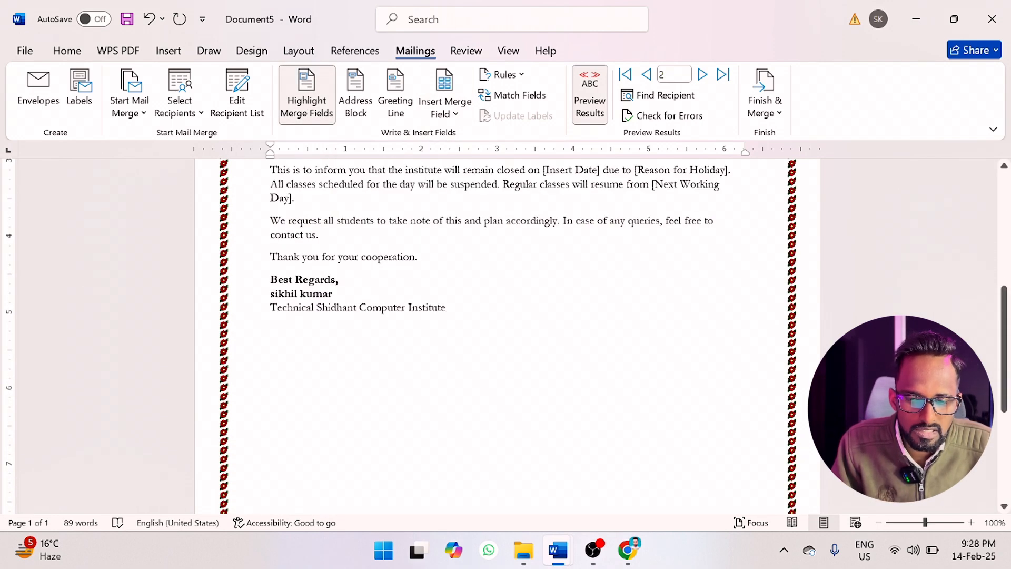
key(Return)
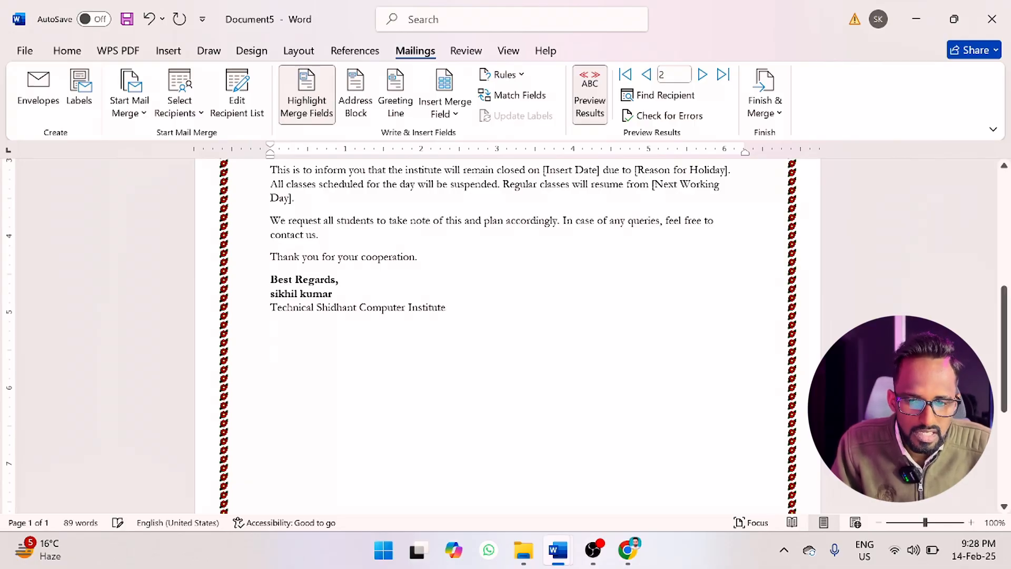
click(466, 112)
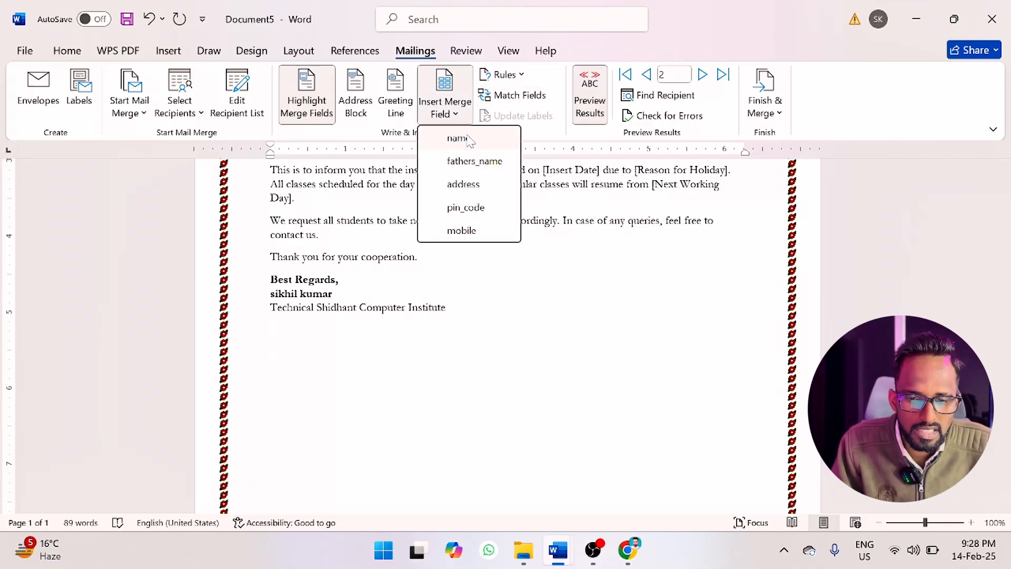
click(458, 138)
scroll(508, 337, up, 8)
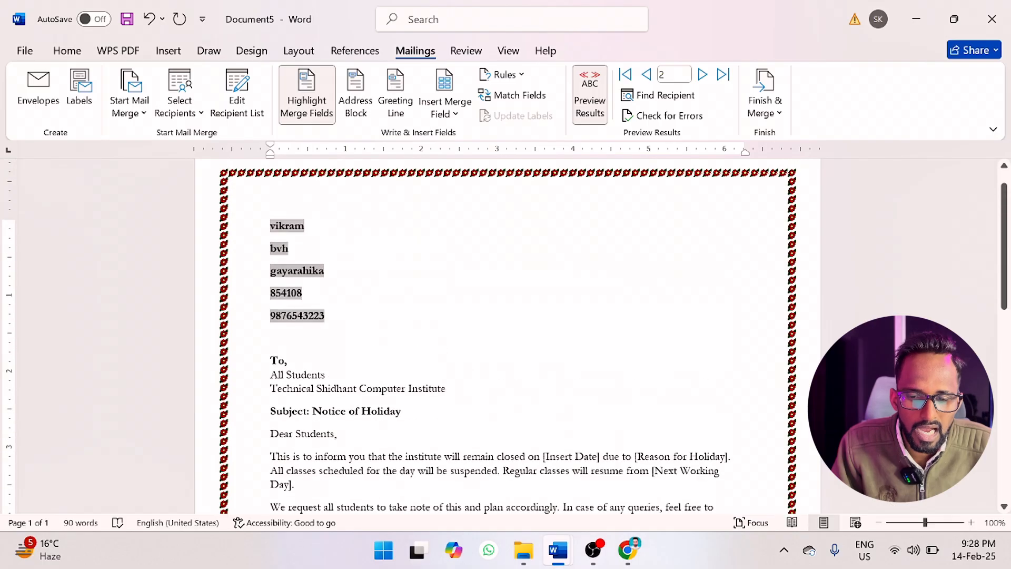
scroll(508, 337, down, 9)
scroll(508, 337, up, 5)
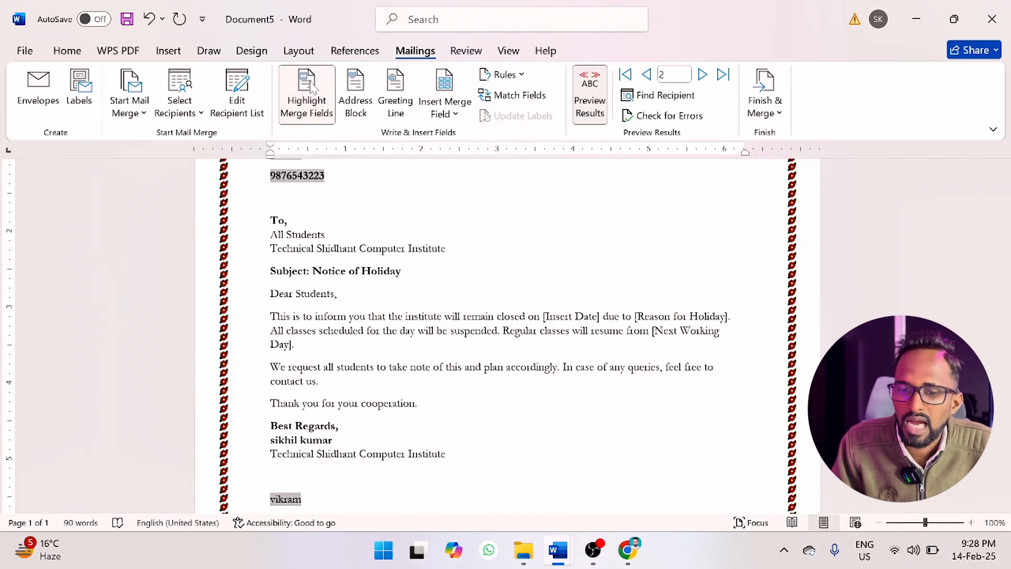
scroll(508, 337, up, 5)
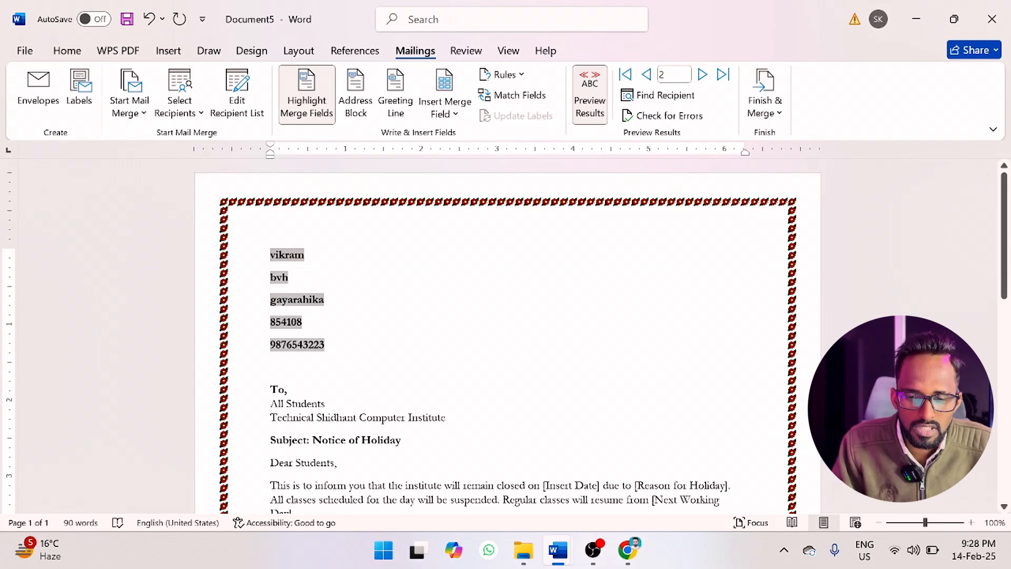
Add three blank lines above the first merge field and turn off merge field highlighting.
key(Return)
key(Return)
key(Return)
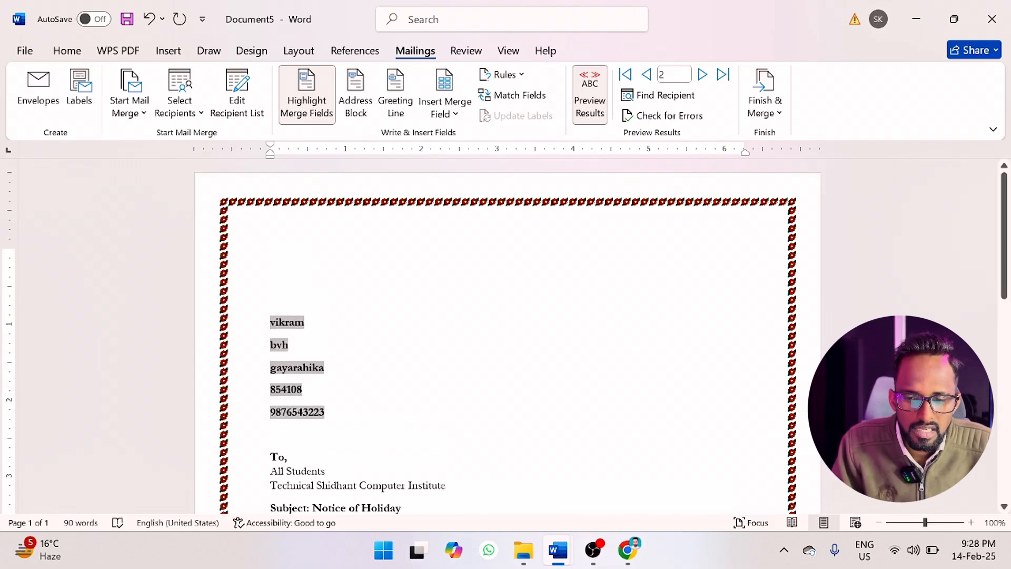
click(271, 255)
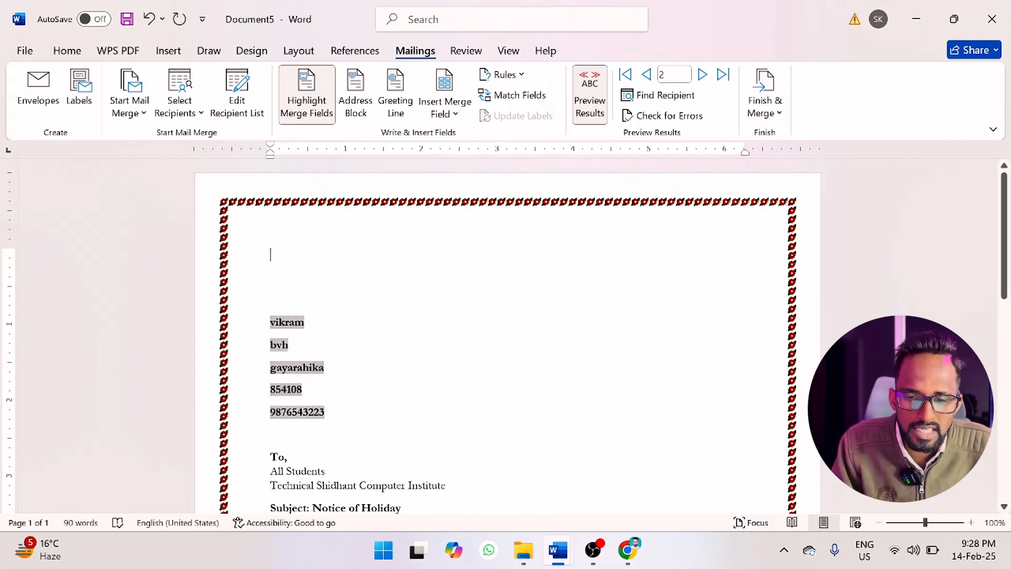
click(308, 100)
Try an address block in the first name, last name and suffix format on the first line, and delete it with surplus blank lines.
click(371, 103)
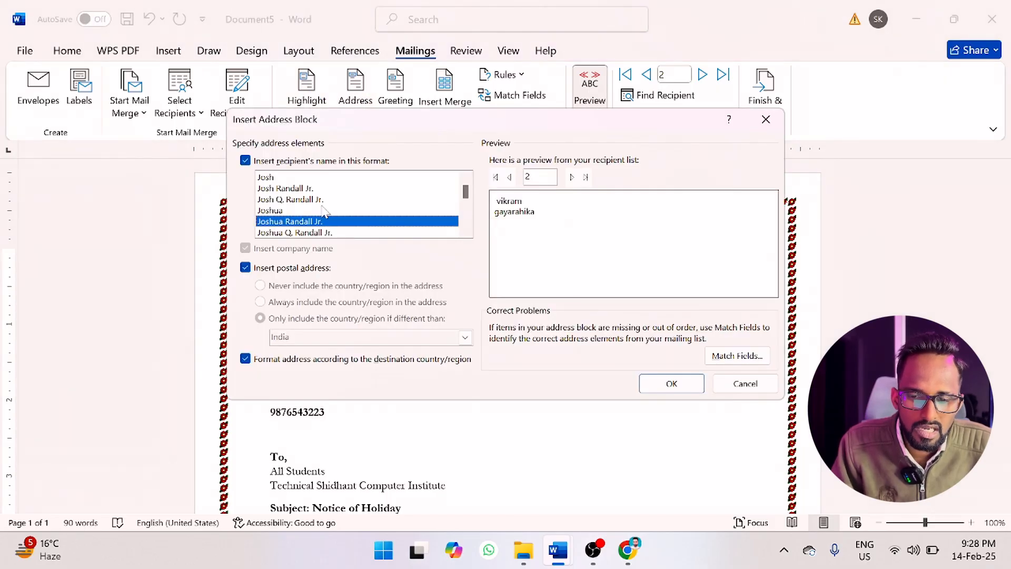
click(268, 178)
click(279, 188)
click(276, 178)
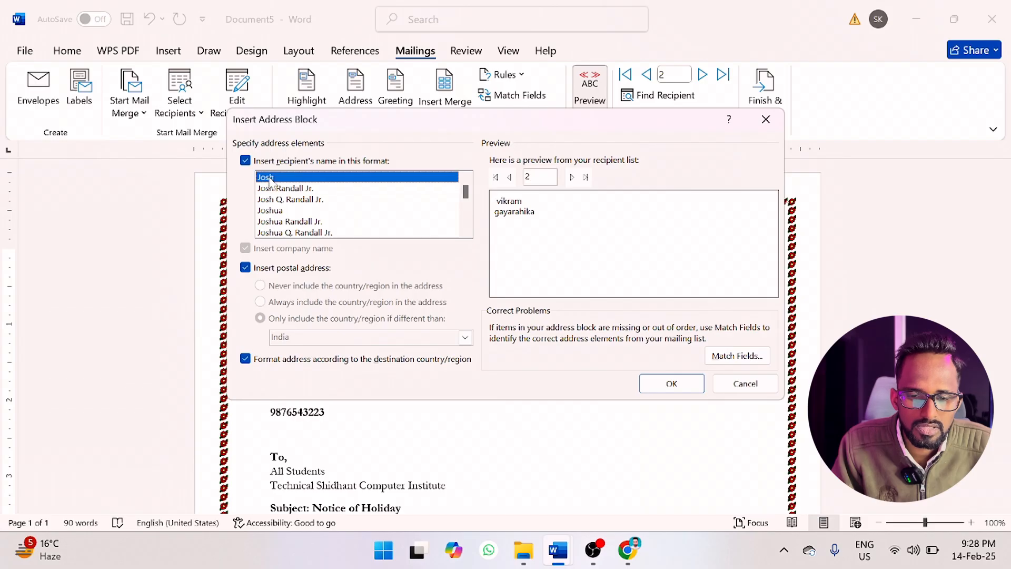
click(304, 189)
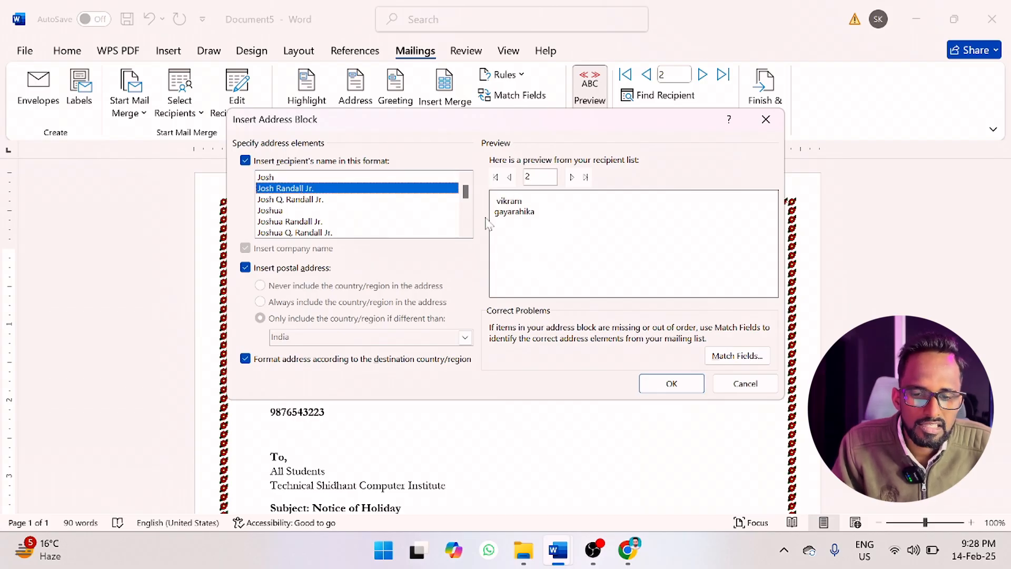
click(295, 199)
click(286, 222)
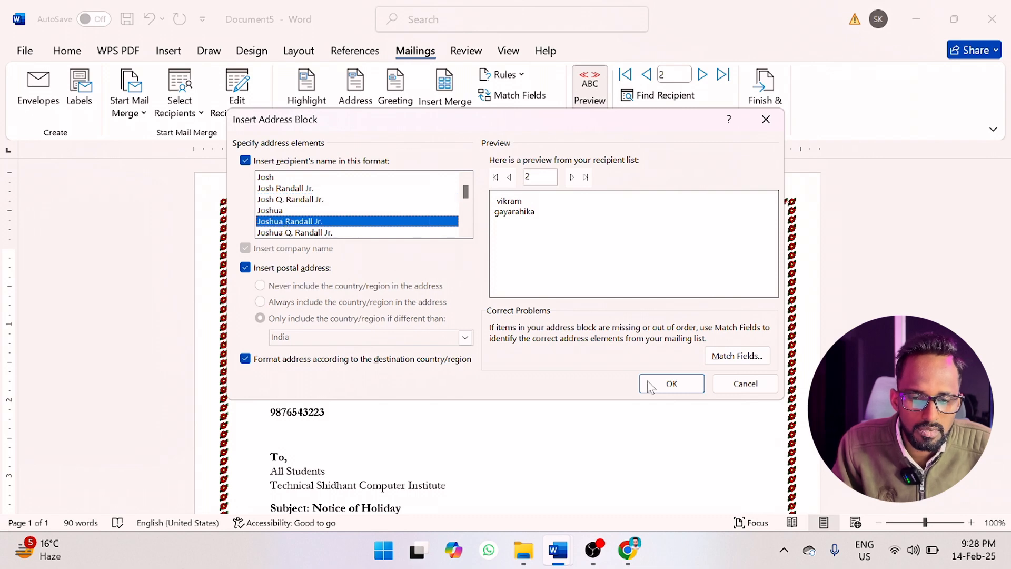
click(672, 384)
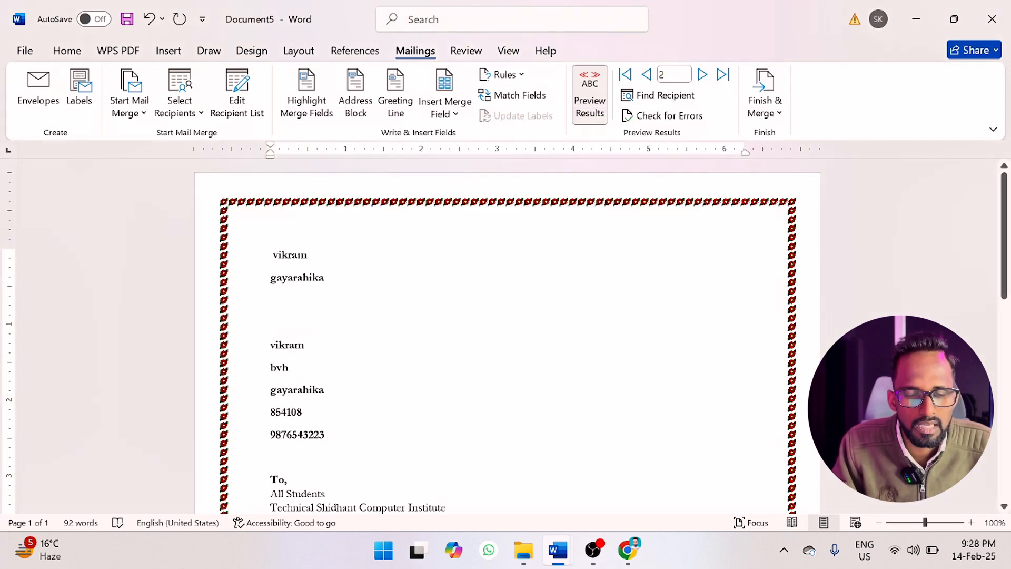
drag(253, 255, 255, 279)
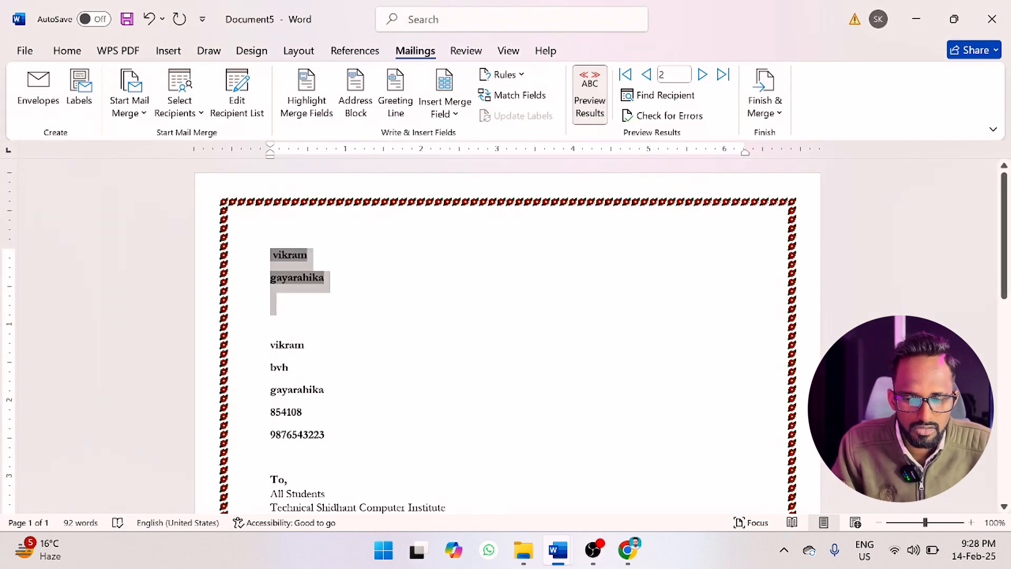
key(Delete)
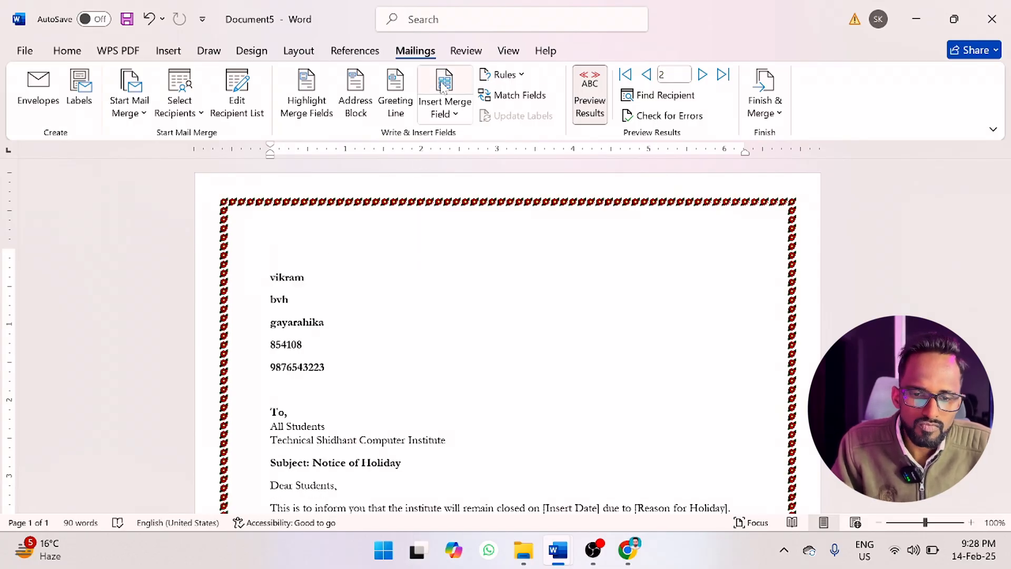
Set the merge preview to record 1 and return to the start of the letter.
scroll(507, 337, down, 1)
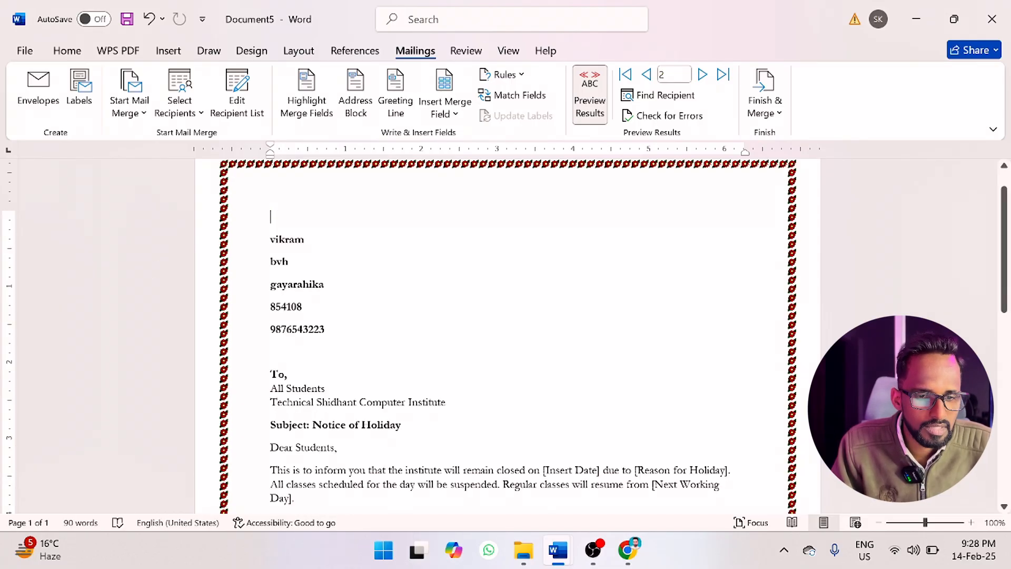
click(647, 74)
scroll(508, 337, down, 8)
key(ctrl+Home)
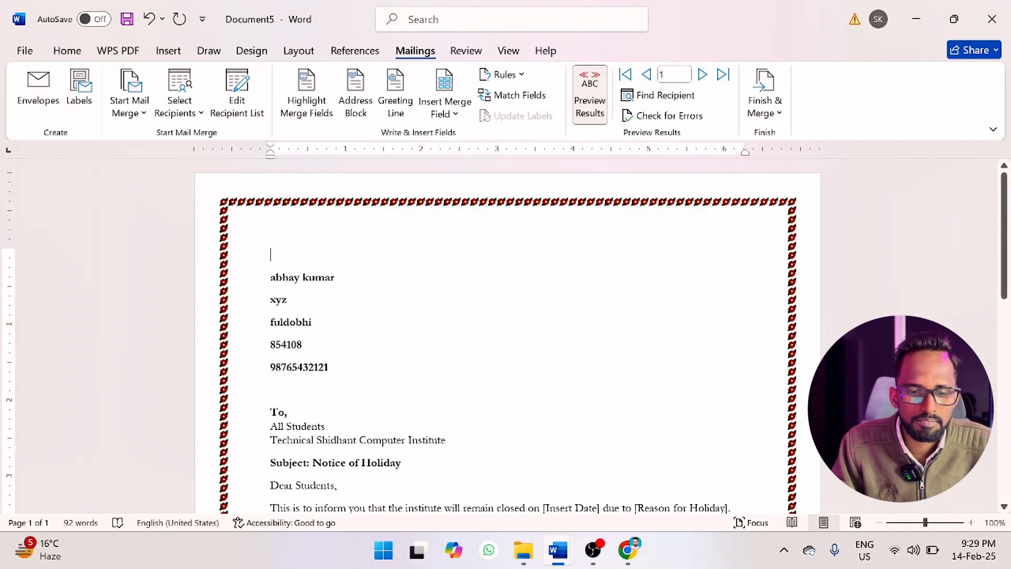
Examine the record options for merging into individual documents and cancel without merging.
click(780, 114)
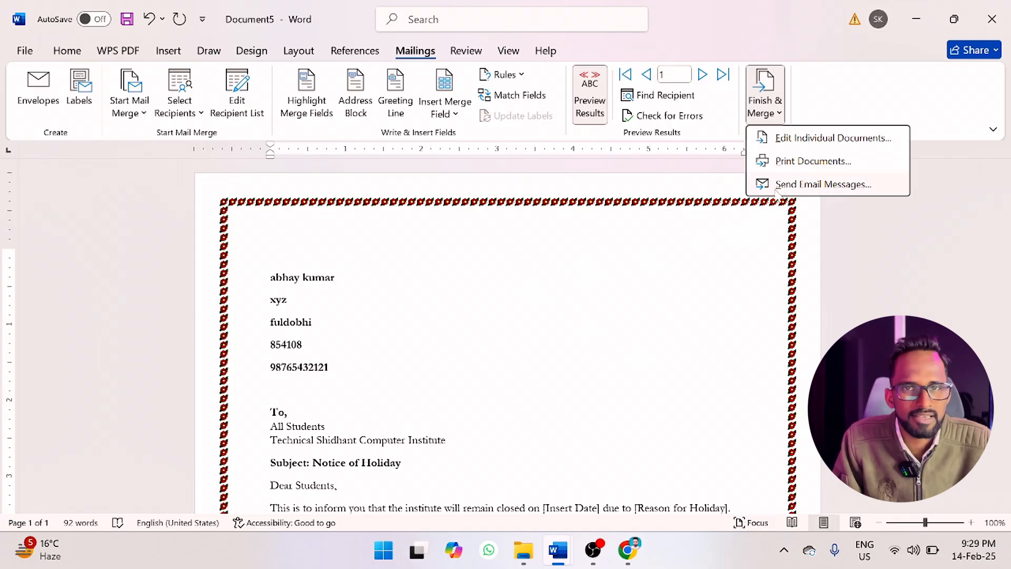
click(810, 142)
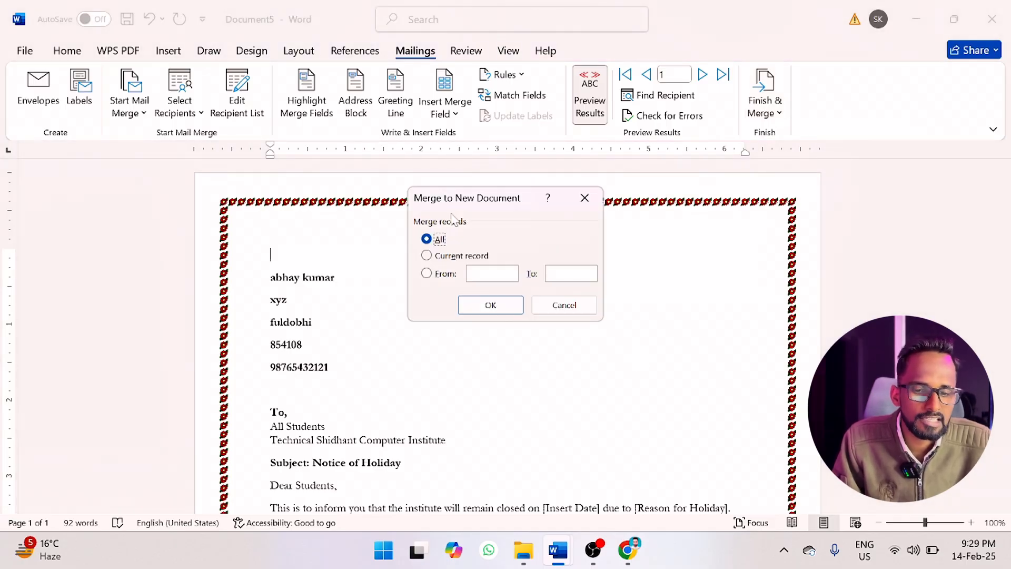
drag(452, 209, 661, 183)
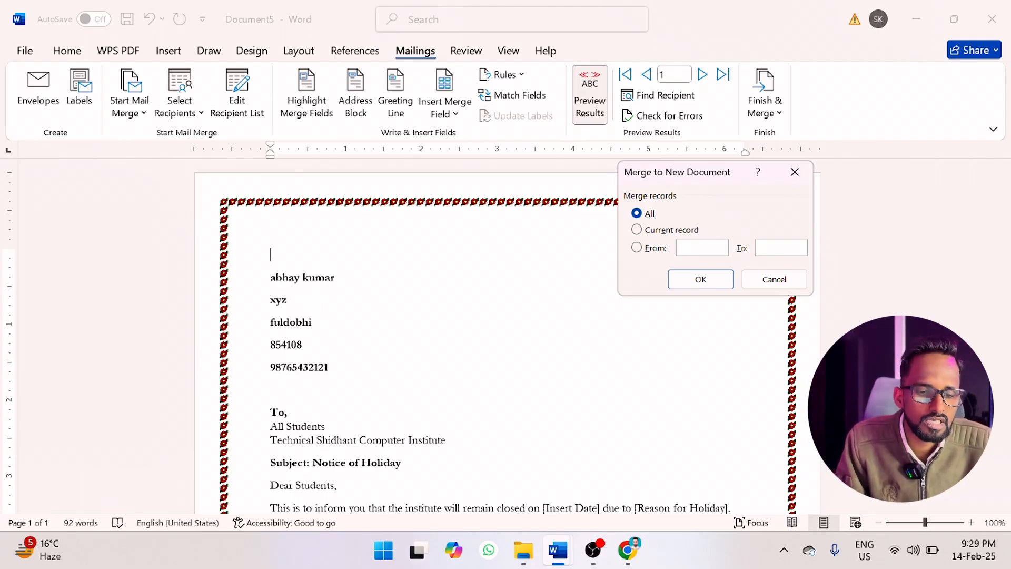
click(775, 247)
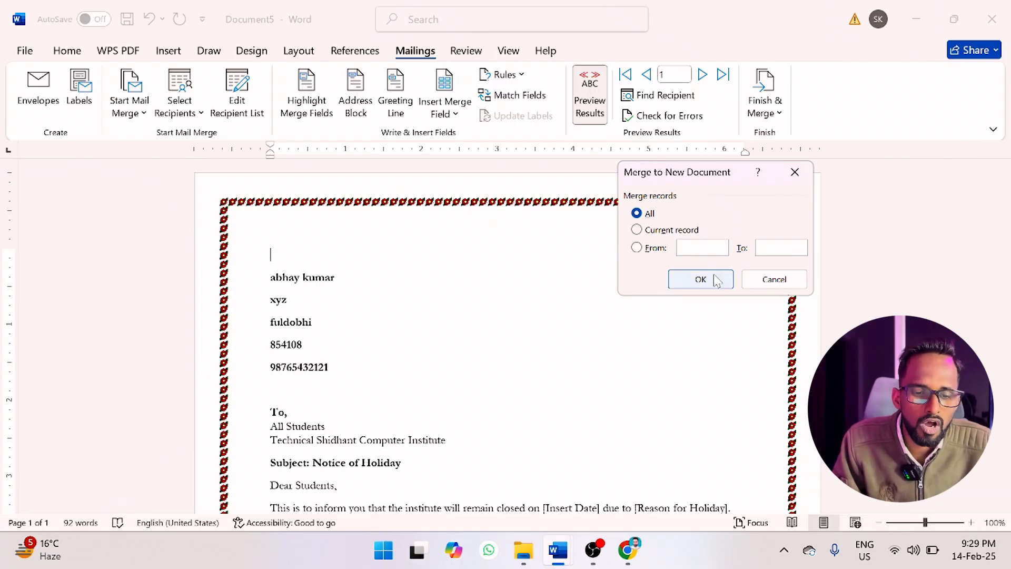
click(775, 278)
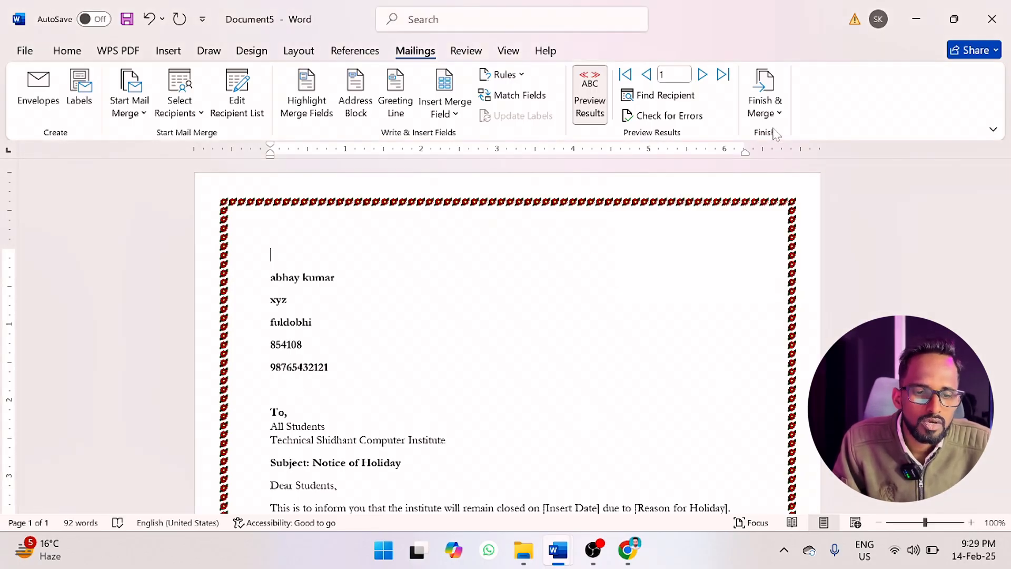
Examine the record options for printing the merged letters and cancel without printing.
click(775, 120)
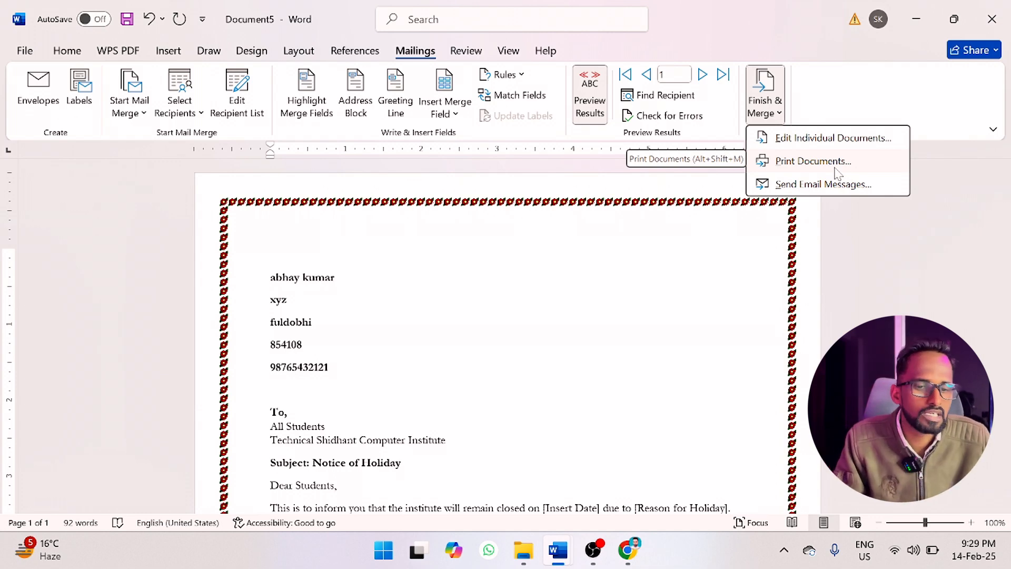
click(814, 161)
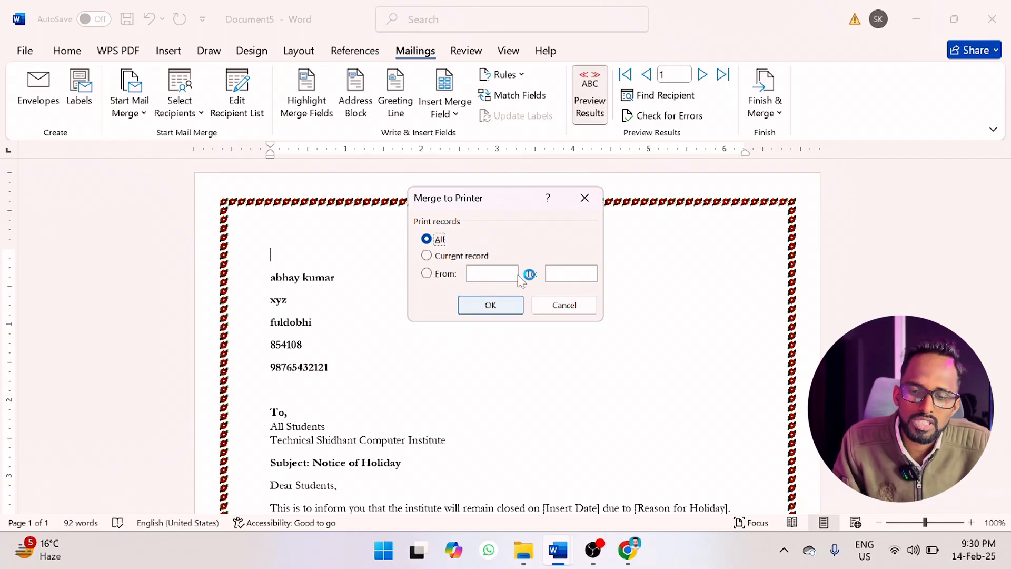
click(554, 309)
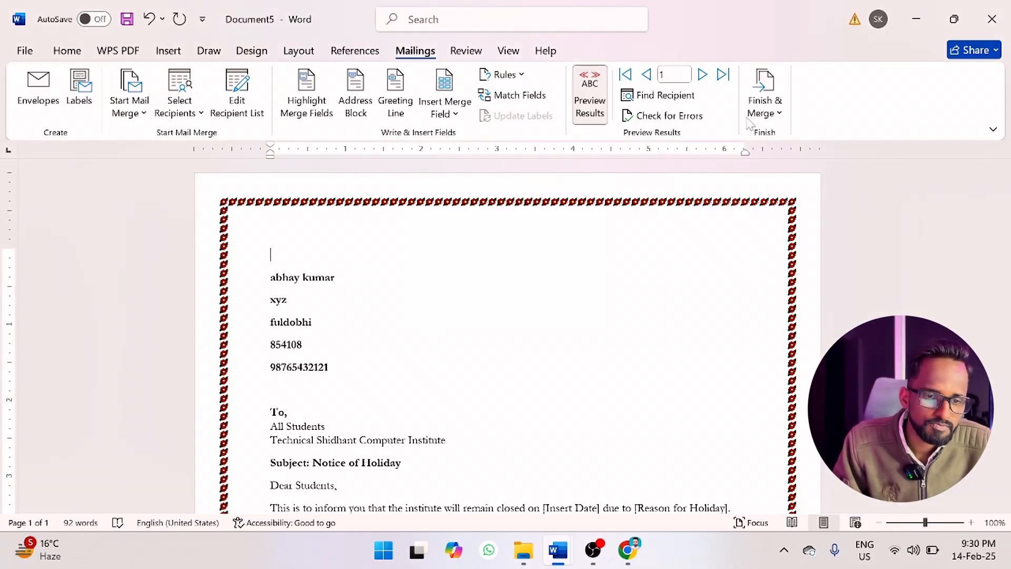
Examine the recipient field, mail format and record options for sending the merged letters by e-mail, and cancel without sending.
click(765, 111)
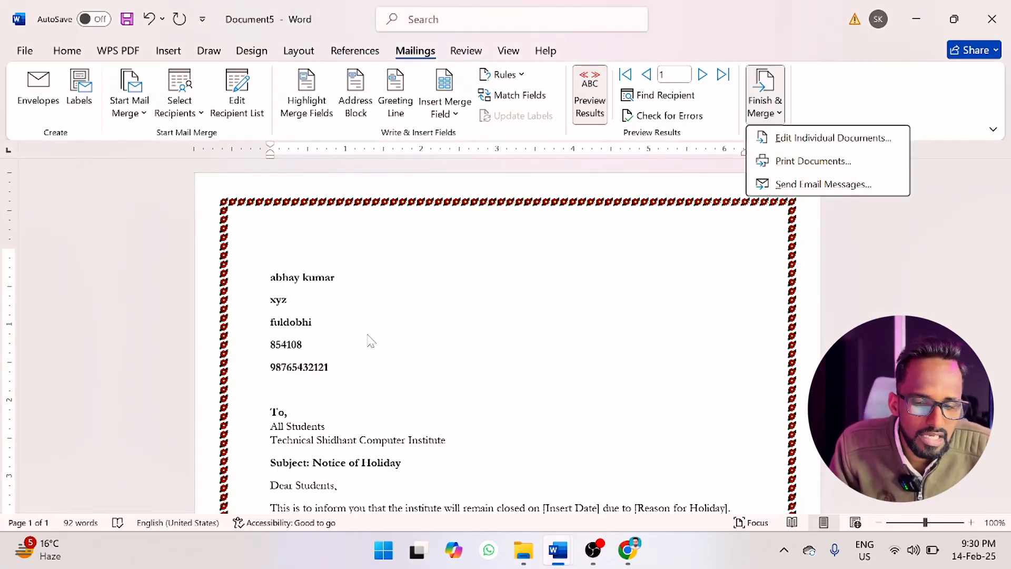
click(802, 190)
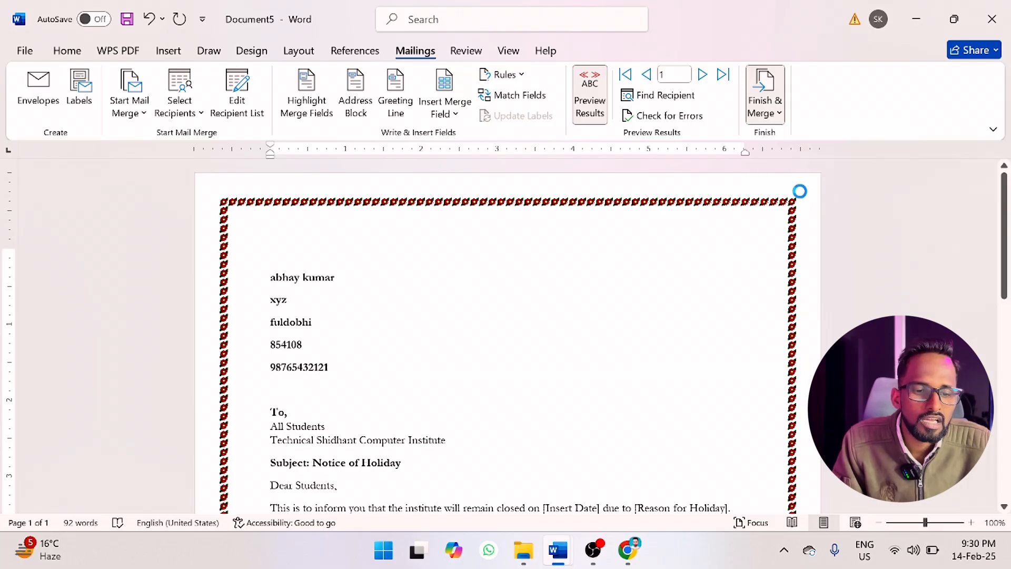
click(452, 202)
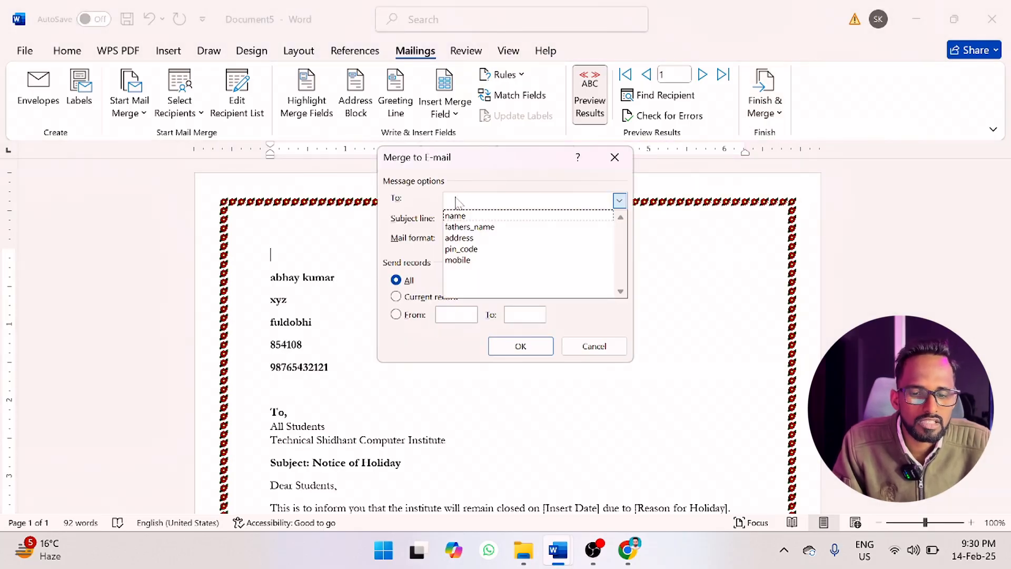
click(436, 196)
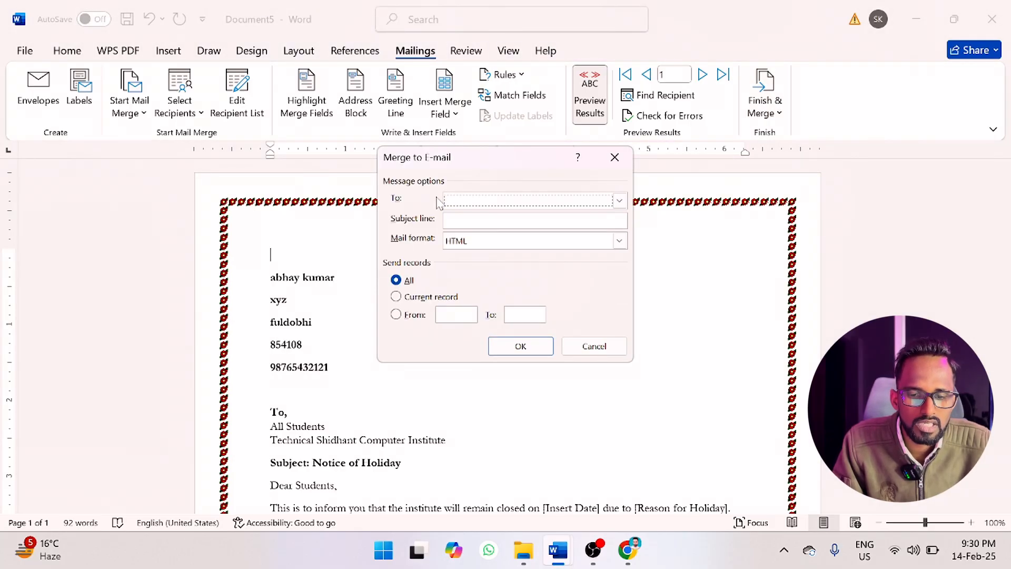
click(485, 240)
click(426, 250)
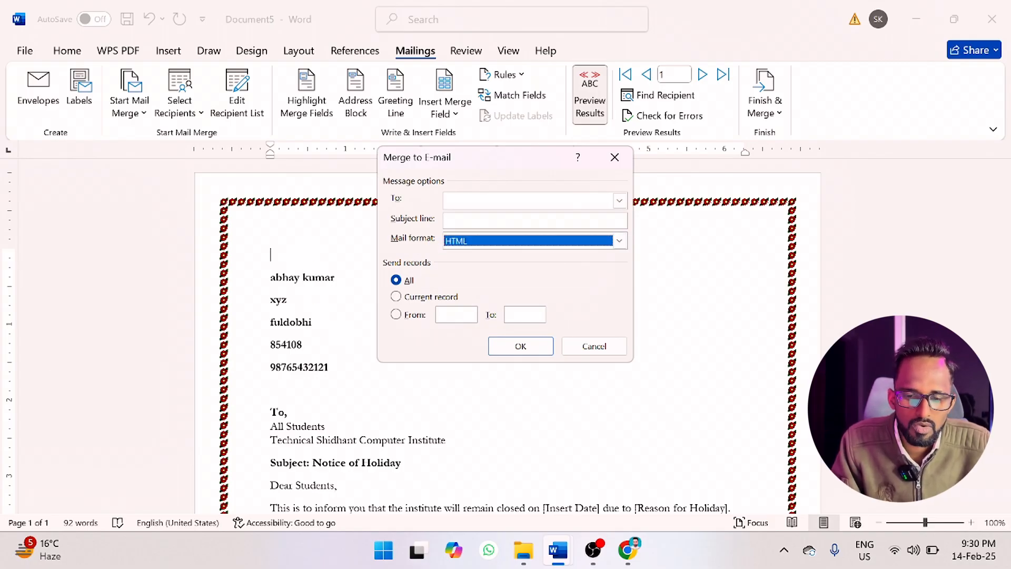
click(594, 346)
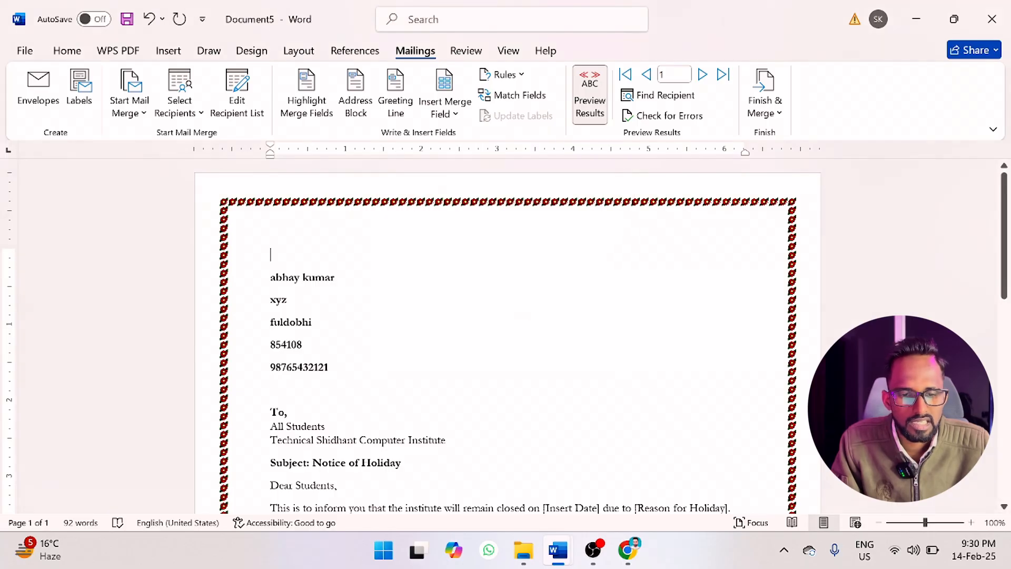
Merge all records into a new document of individually editable letters.
scroll(506, 337, down, 7)
scroll(506, 337, down, 3)
scroll(505, 337, up, 10)
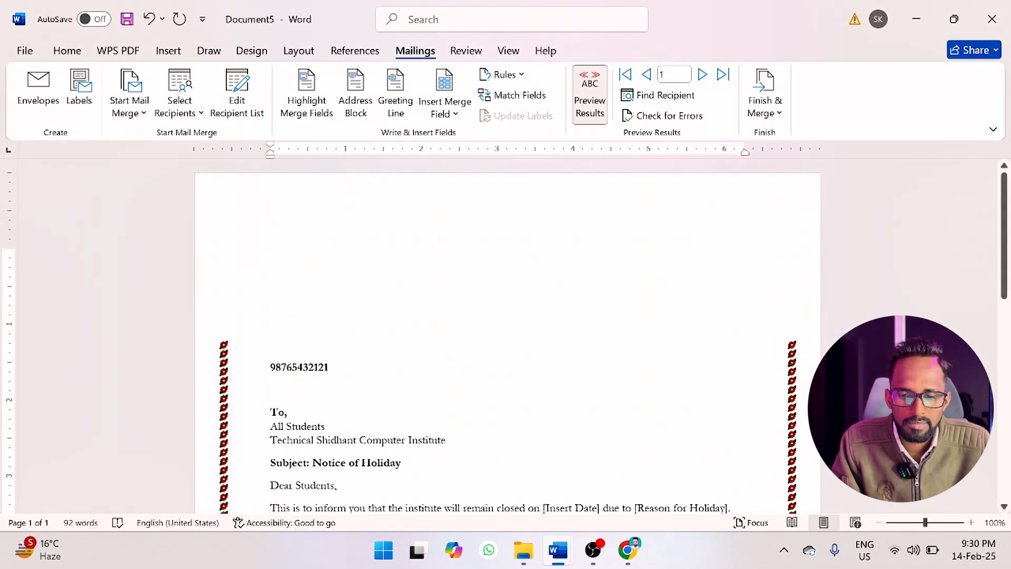
scroll(506, 337, down, 10)
scroll(505, 337, up, 10)
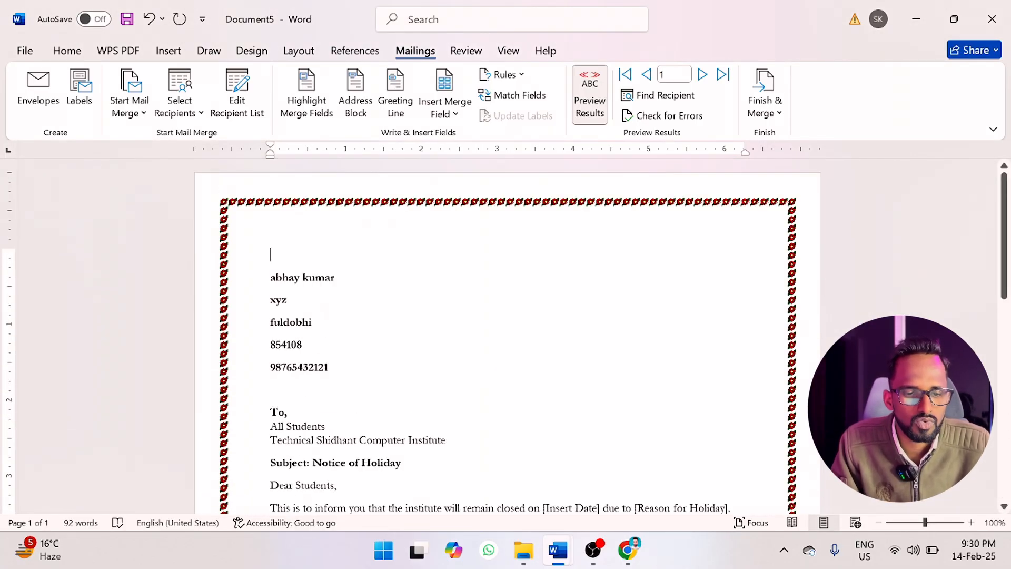
click(771, 113)
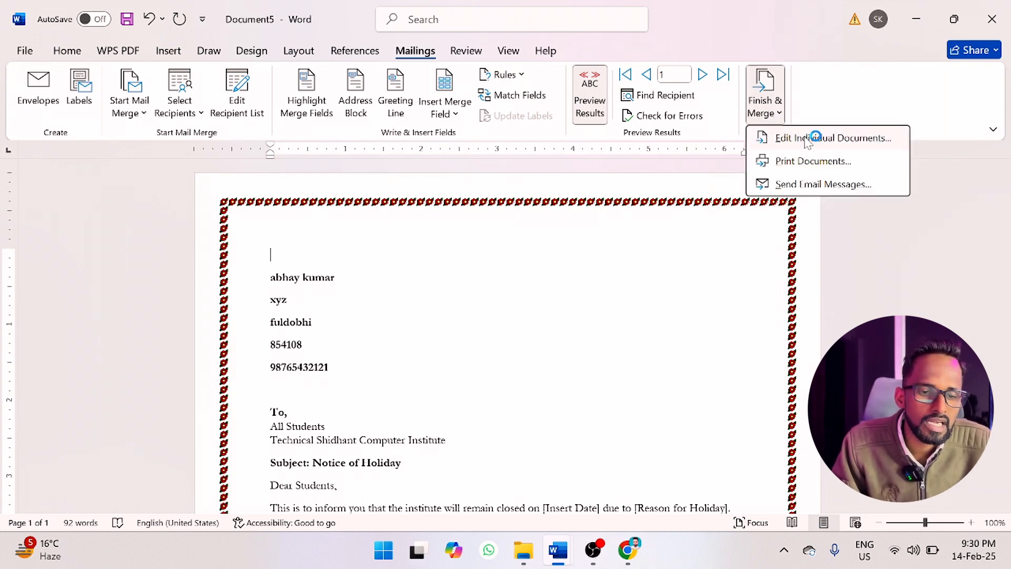
click(807, 139)
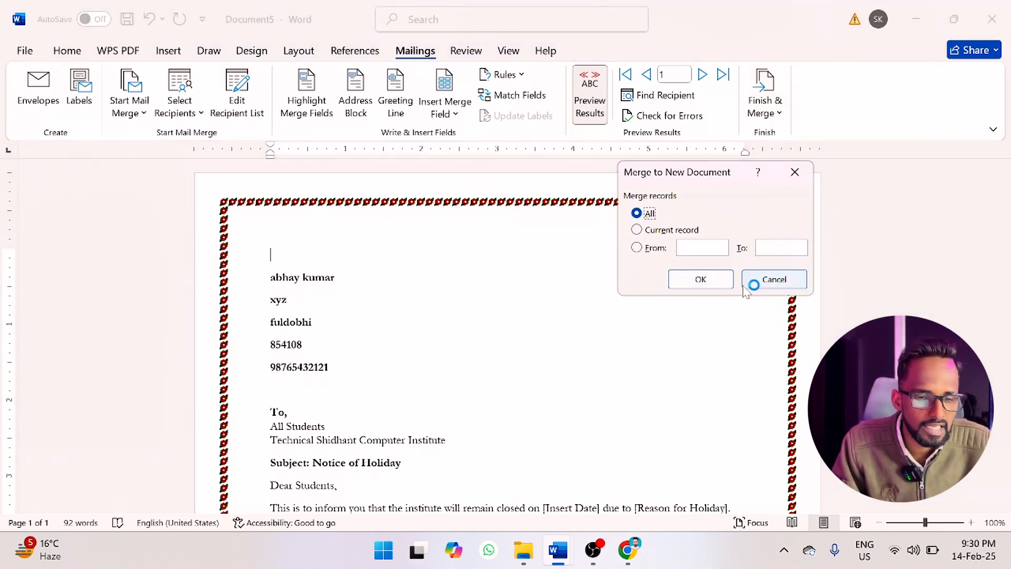
click(702, 280)
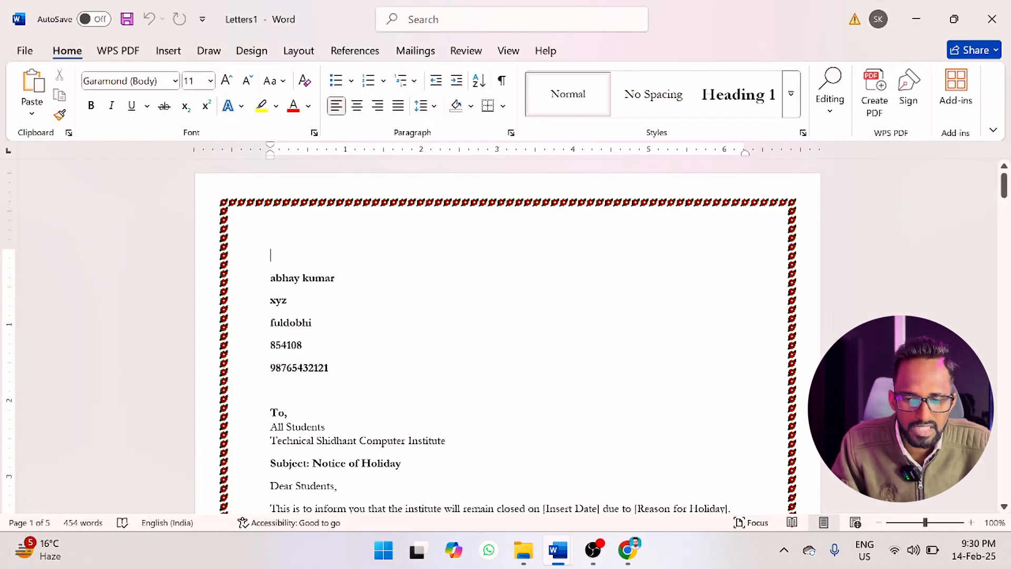
Examine all the merged letters in a multi-page overview and at reading size, and check which mailing tools the new document offers.
scroll(508, 337, down, 5)
scroll(507, 337, down, 15)
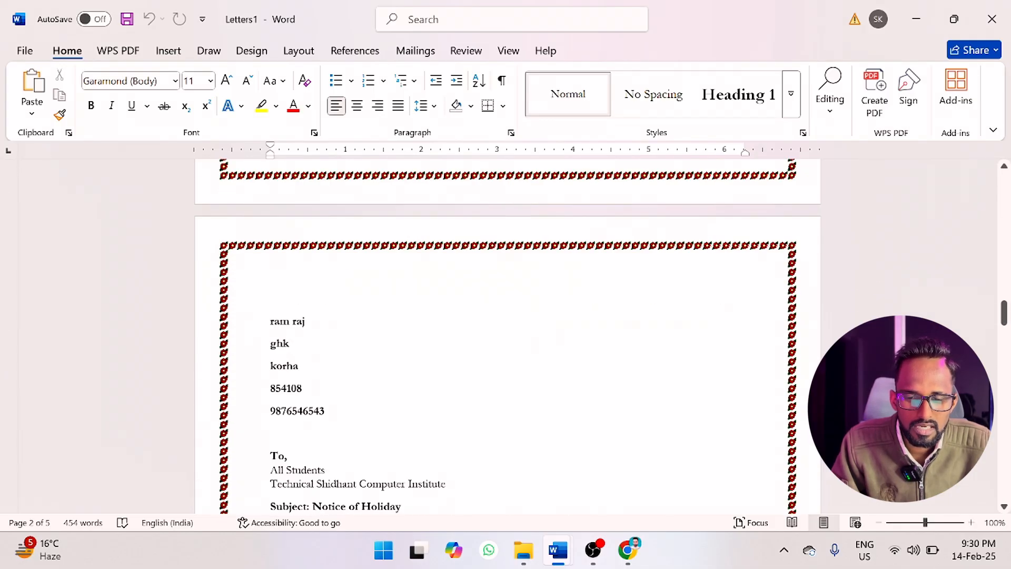
click(879, 523)
click(878, 523)
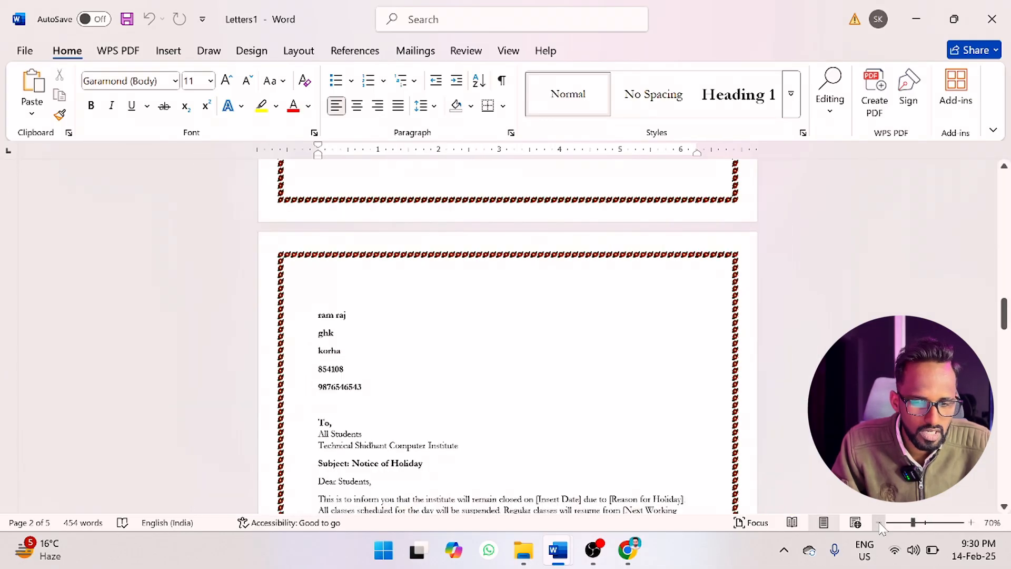
click(879, 523)
click(879, 523)
click(879, 523)
click(879, 523)
click(879, 523)
click(878, 524)
click(878, 523)
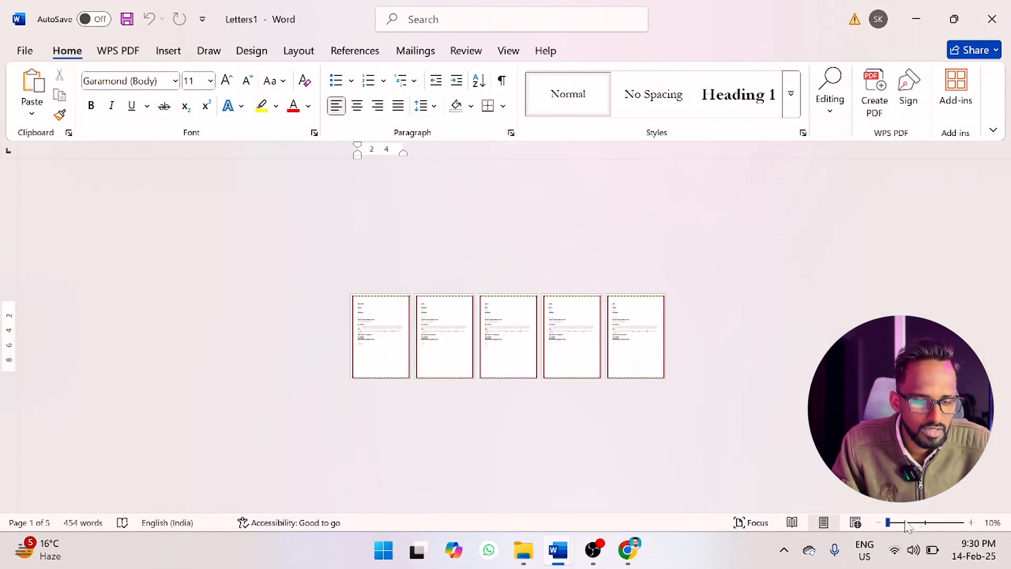
click(907, 523)
scroll(507, 337, up, 10)
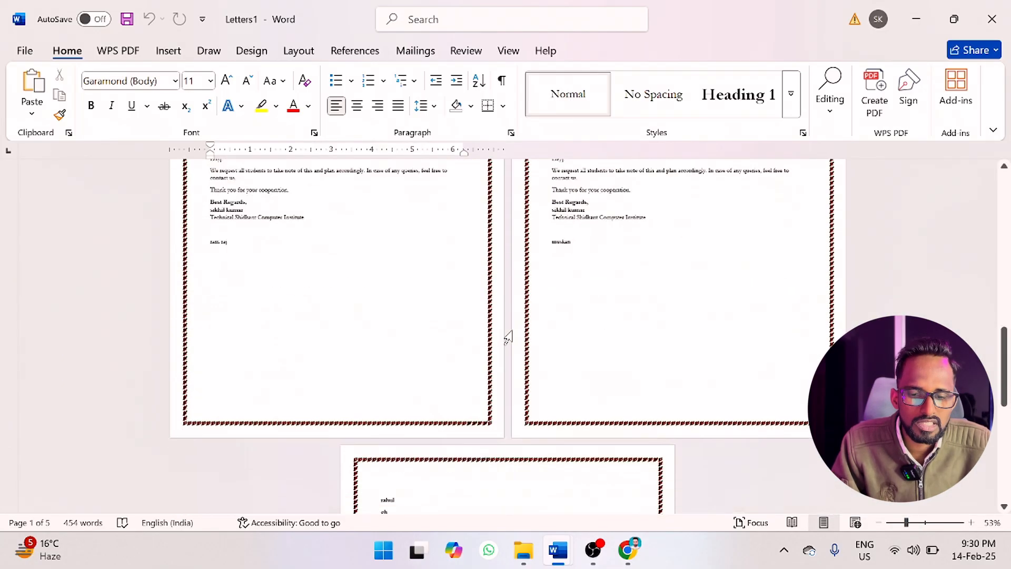
click(925, 523)
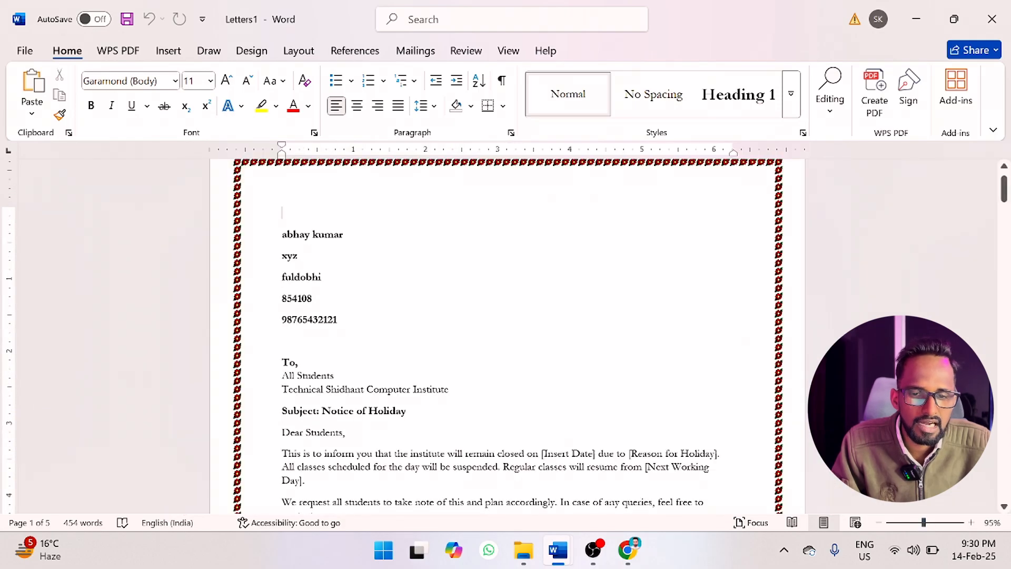
click(415, 50)
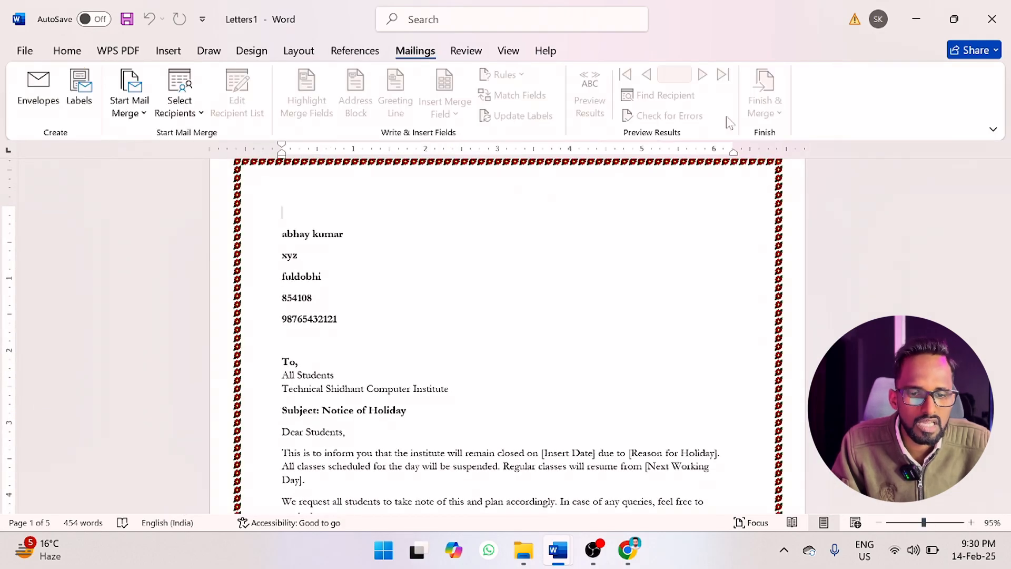